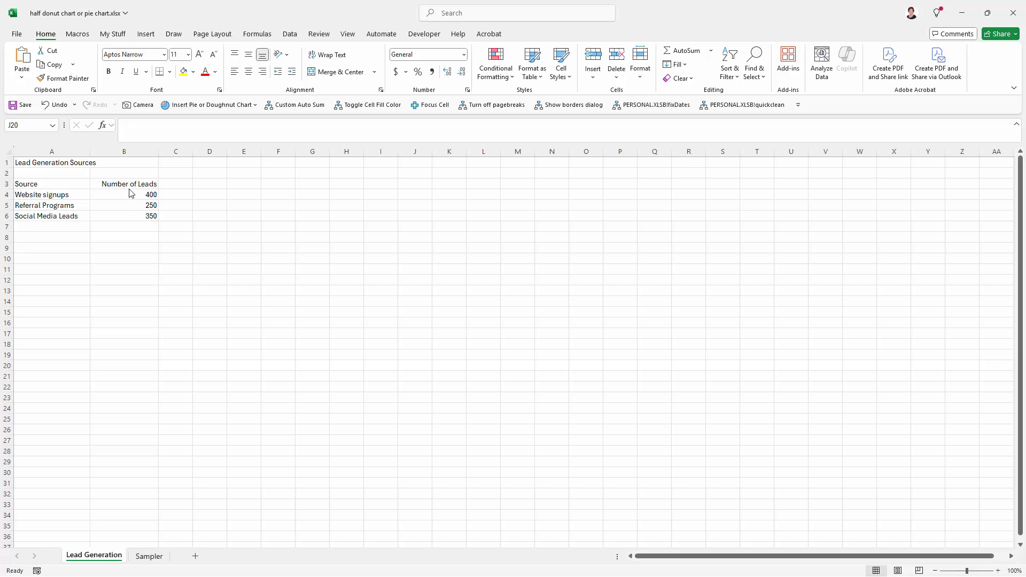
Step: AutoSum the lead counts in B7 as =SUM(B4:B6), giving 1000
{"action": "left_click", "coordinate": [123, 228]}
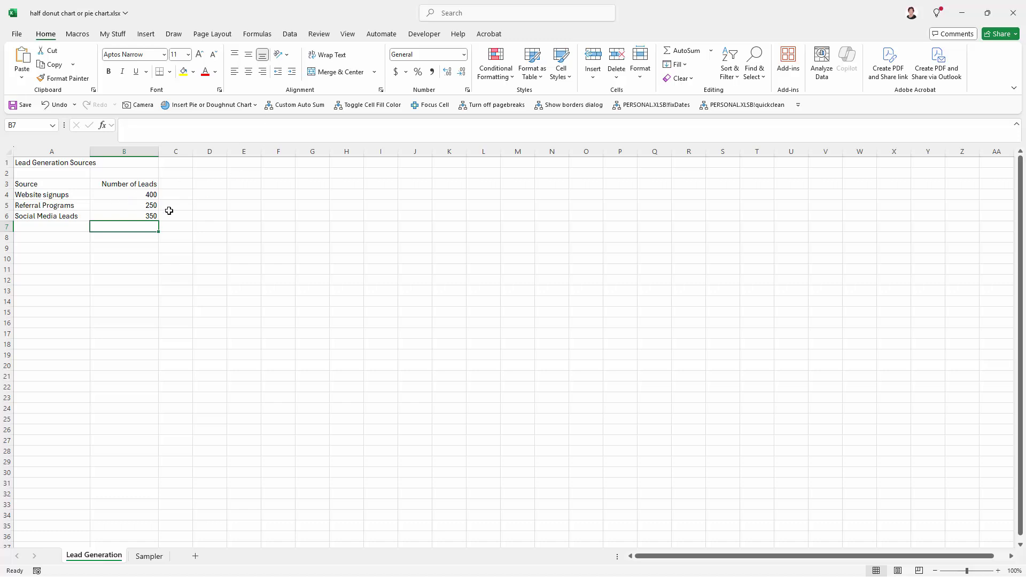
{"action": "left_click", "coordinate": [681, 51]}
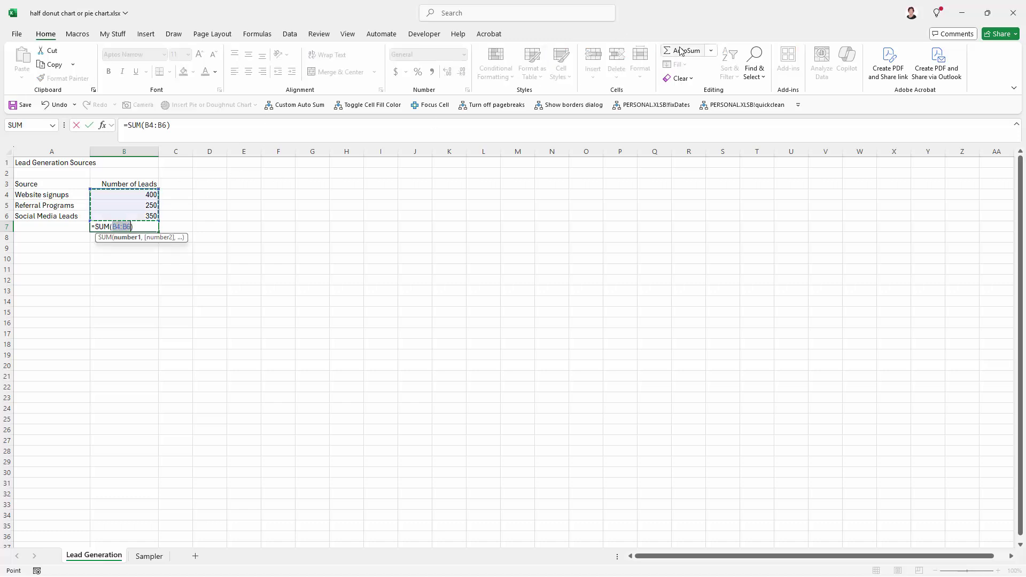
{"action": "key", "text": "Return"}
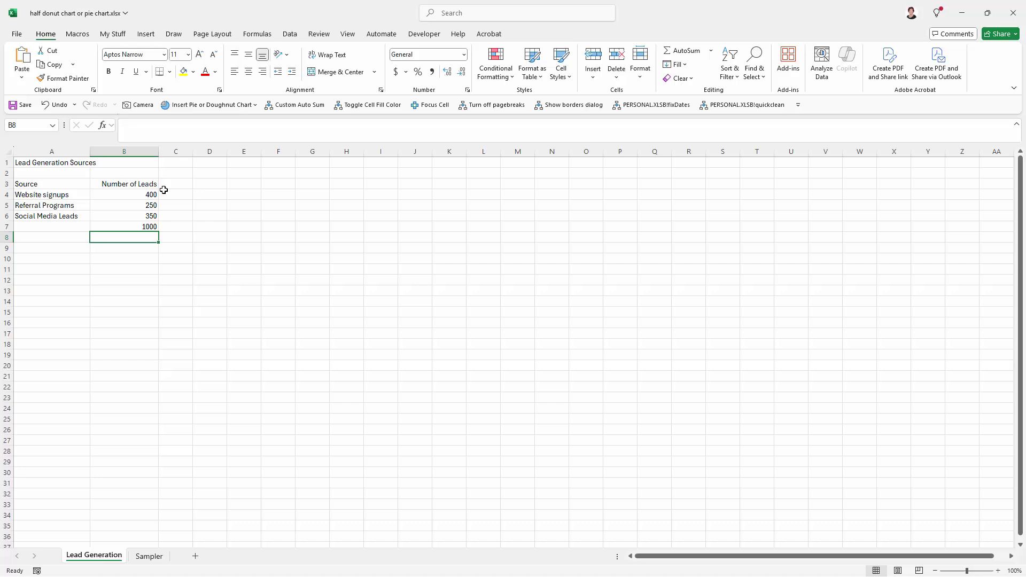
{"action": "left_click", "coordinate": [123, 225]}
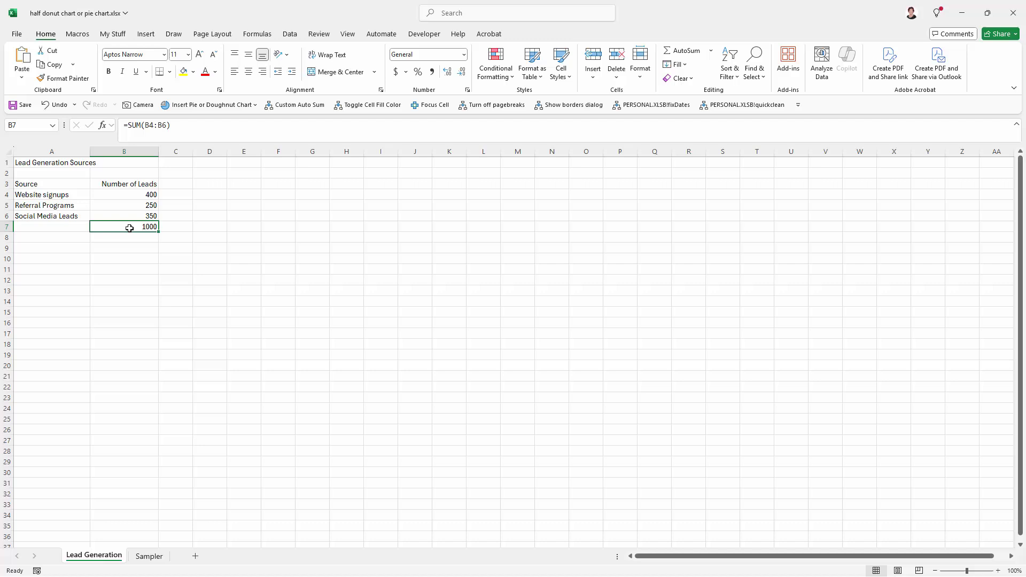
{"action": "left_click_drag", "start_coordinate": [129, 228], "coordinate": [175, 187]}
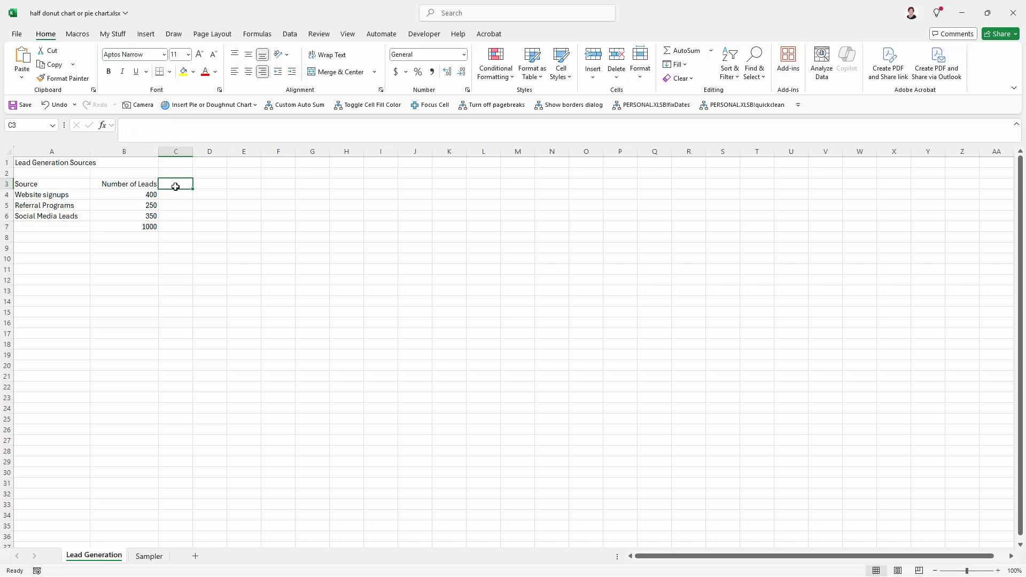
Step: Add a 'Percent' header in C3 and the share formula =B4/$B$7 in C4
{"action": "type", "text": "Perc"}
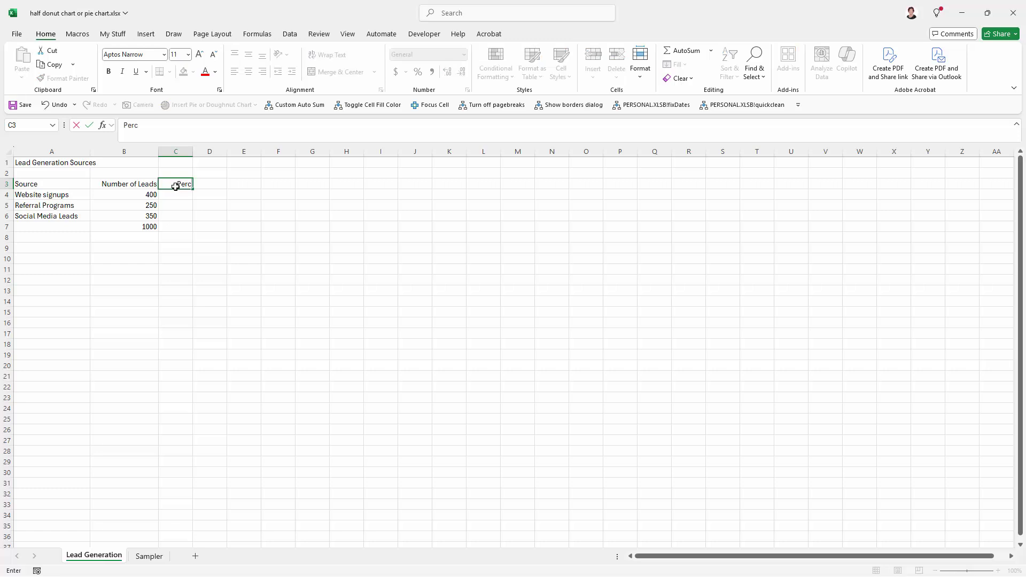
{"action": "type", "text": "ent"}
{"action": "key", "text": "Return"}
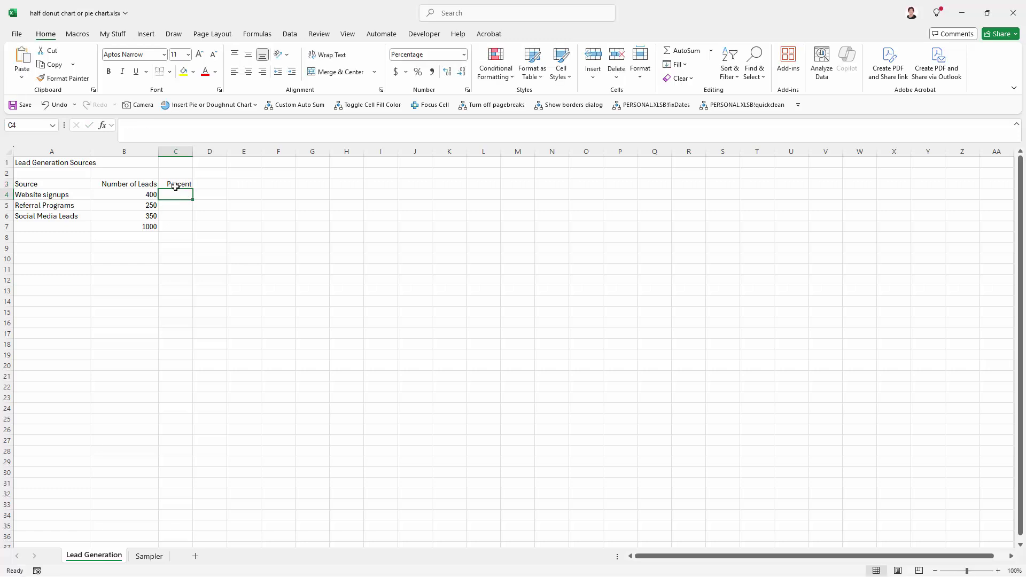
{"action": "type", "text": "="}
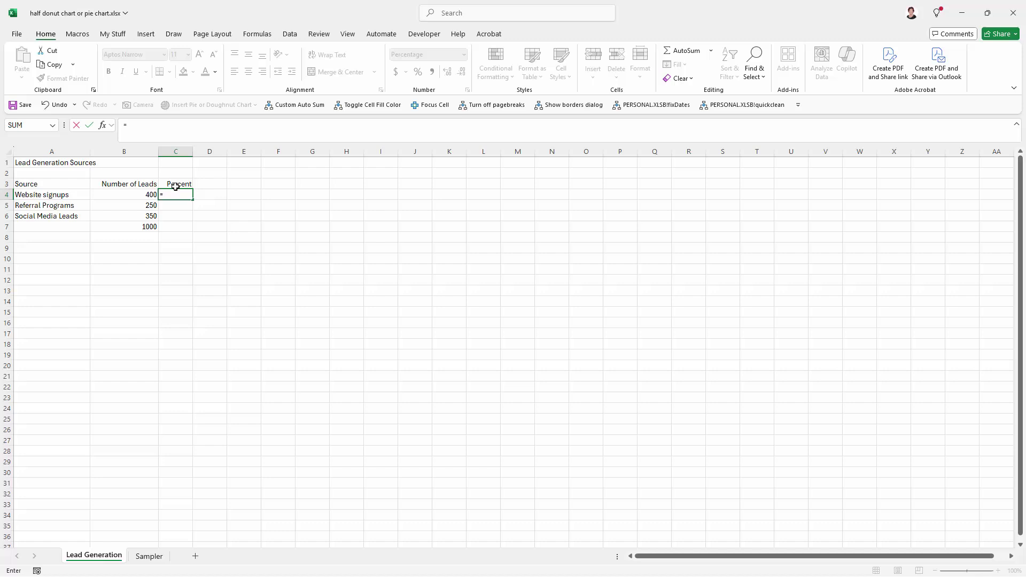
{"action": "left_click", "coordinate": [148, 193]}
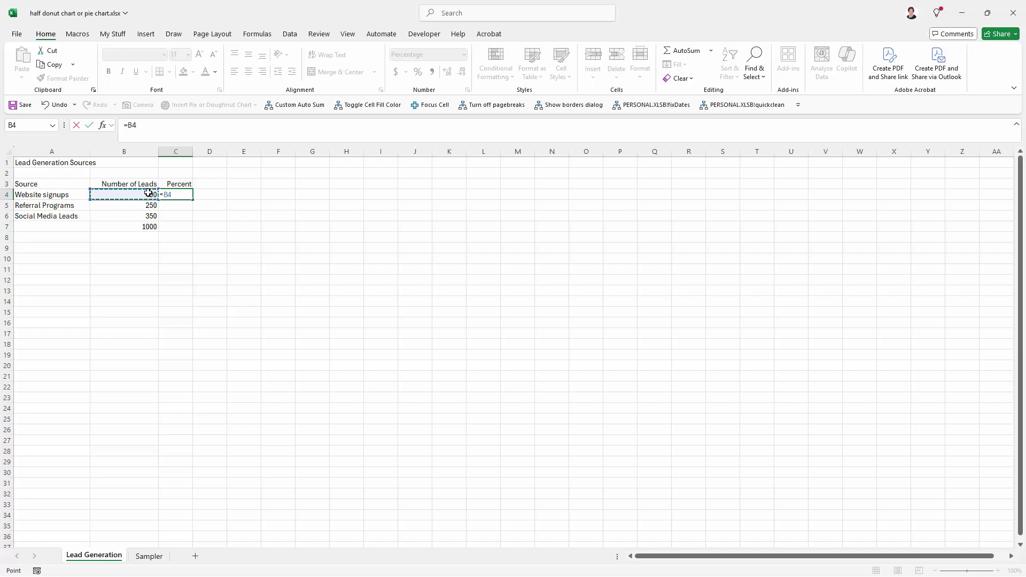
{"action": "type", "text": "/"}
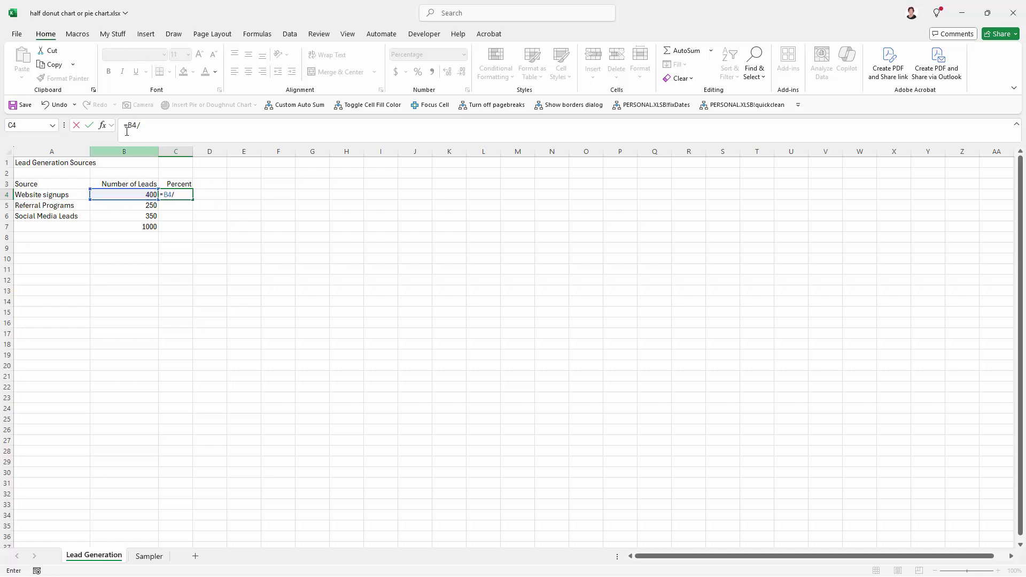
{"action": "left_click", "coordinate": [134, 226]}
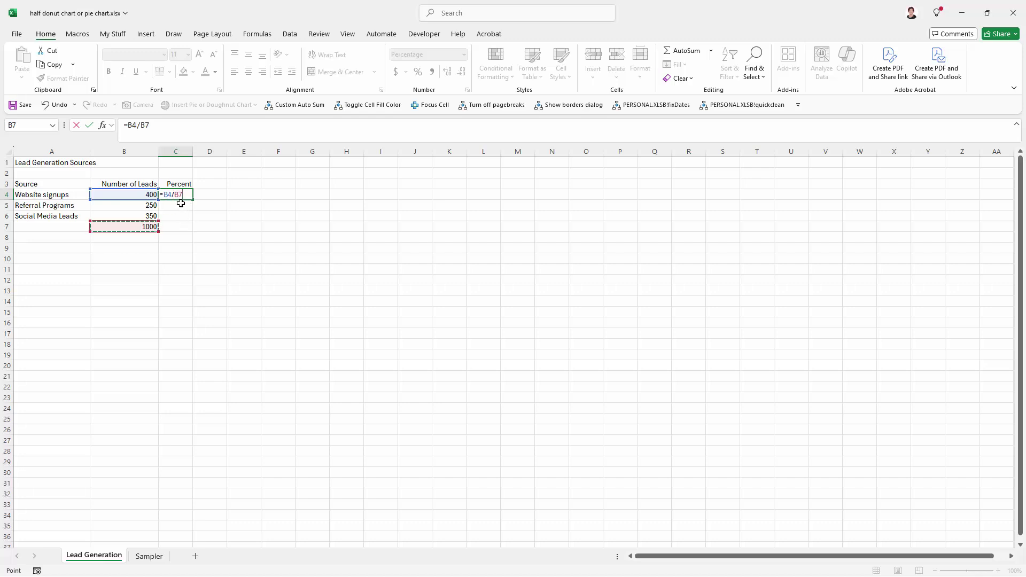
{"action": "left_click", "coordinate": [147, 124]}
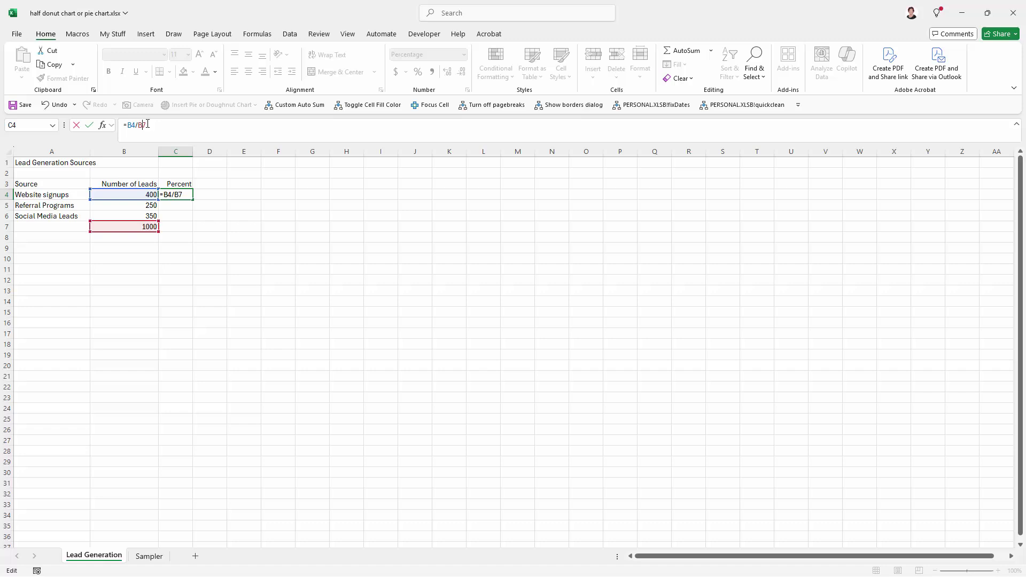
{"action": "key", "text": "F4"}
{"action": "key", "text": "F4"}
{"action": "key", "text": "F4"}
{"action": "type", "text": "$"}
{"action": "key", "text": "Return"}
Step: Fill the share formula down to C6 and format the shares as percentages (40%, 25%, 35%)
{"action": "left_click", "coordinate": [180, 192]}
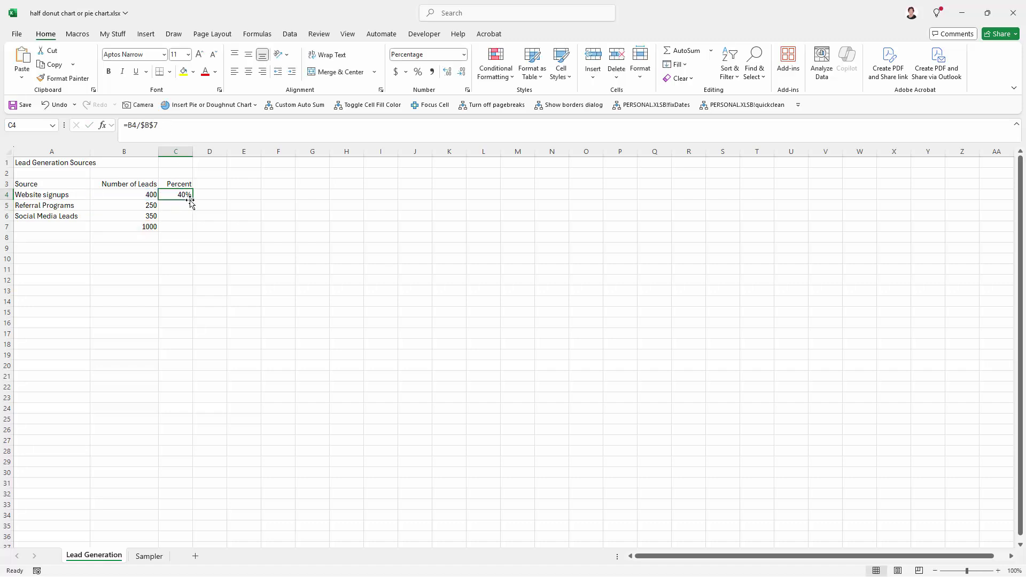
{"action": "left_click_drag", "start_coordinate": [191, 200], "coordinate": [171, 217]}
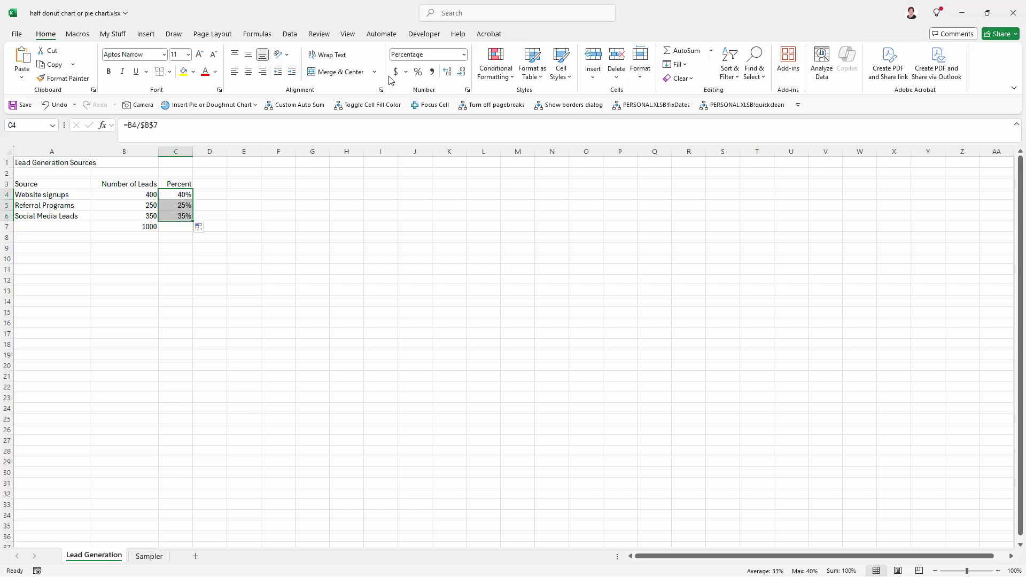
{"action": "left_click", "coordinate": [434, 75]}
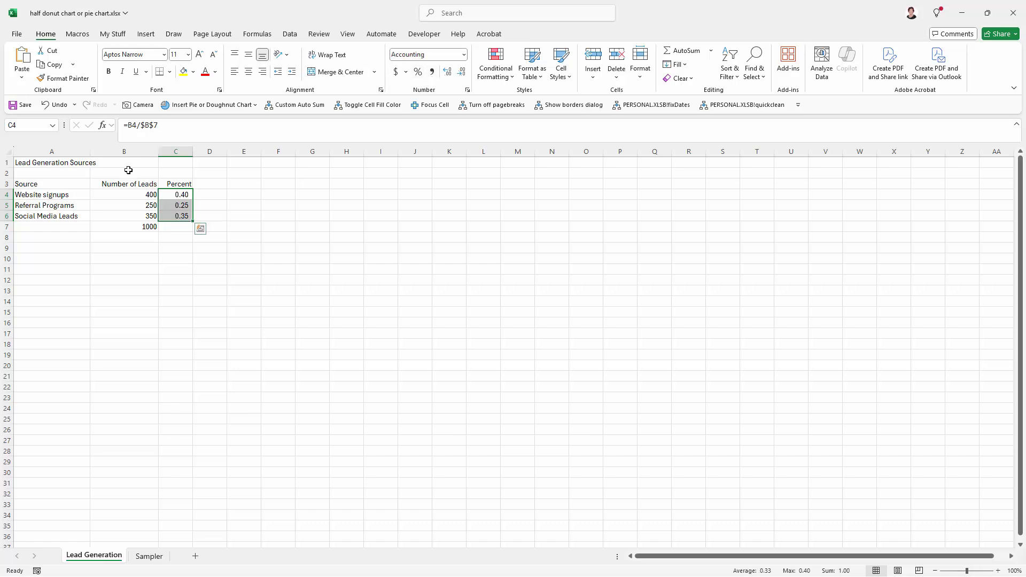
{"action": "left_click", "coordinate": [418, 72]}
{"action": "left_click", "coordinate": [302, 237]}
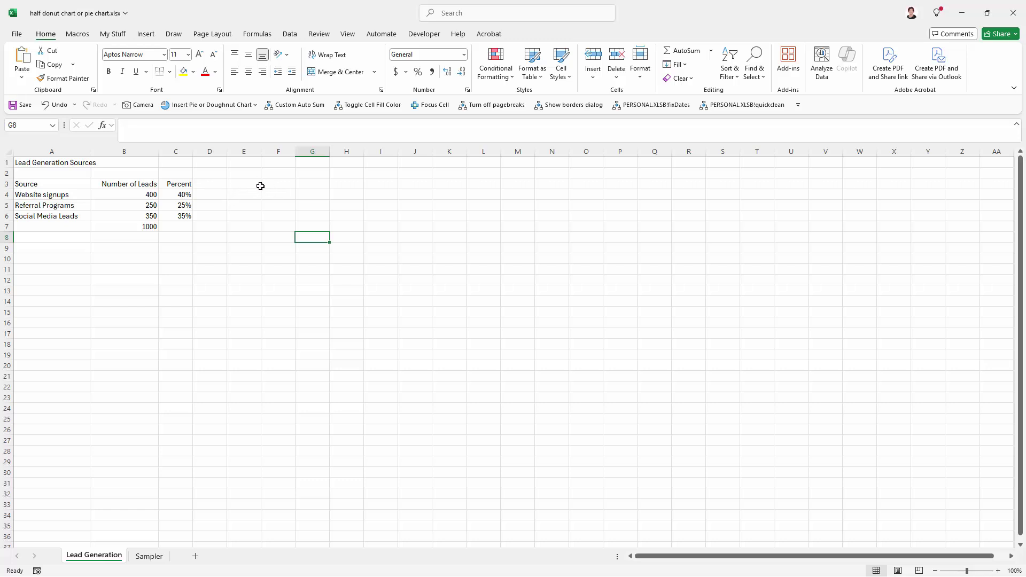
{"action": "left_click", "coordinate": [279, 195]}
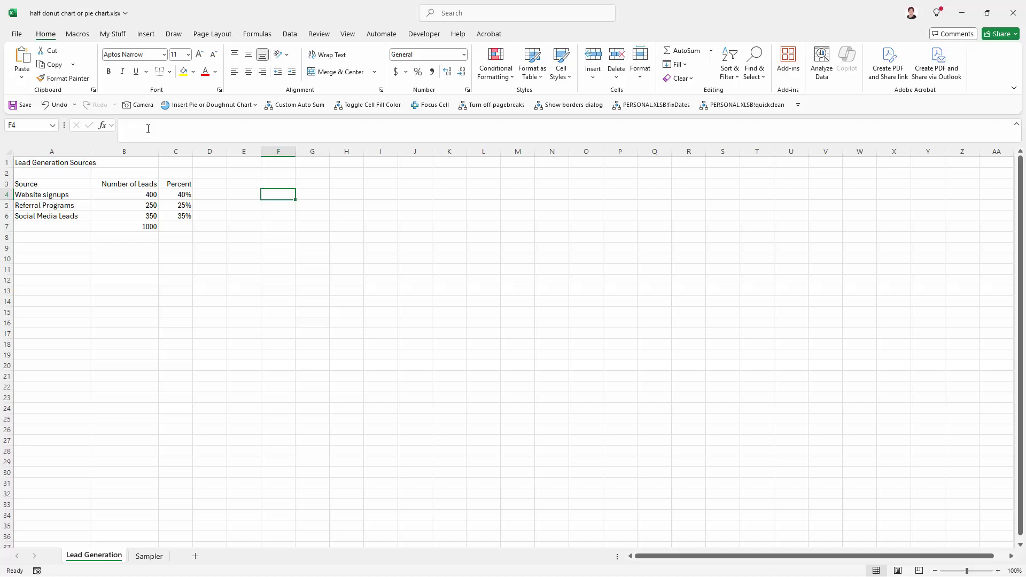
Step: Start =CONCAT(A4," - ", in F4, joining the Website signups name with a dash separator
{"action": "left_click", "coordinate": [122, 124]}
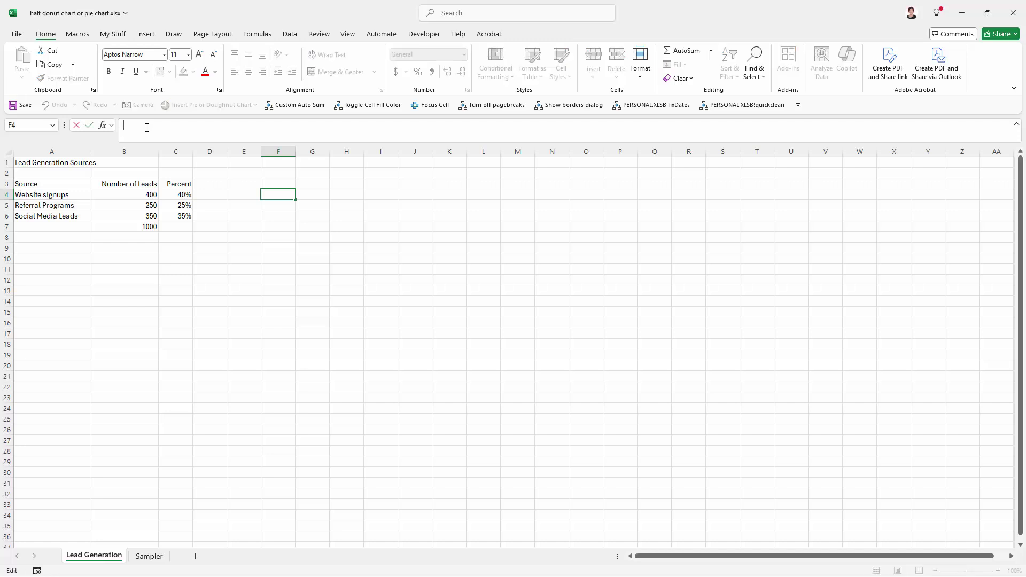
{"action": "type", "text": "=con"}
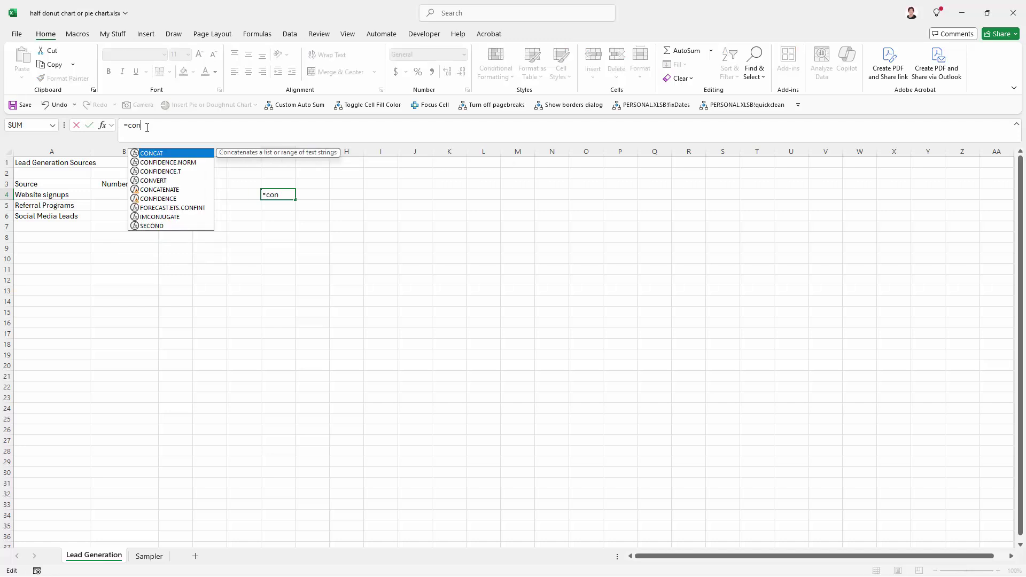
{"action": "double_click", "coordinate": [152, 156]}
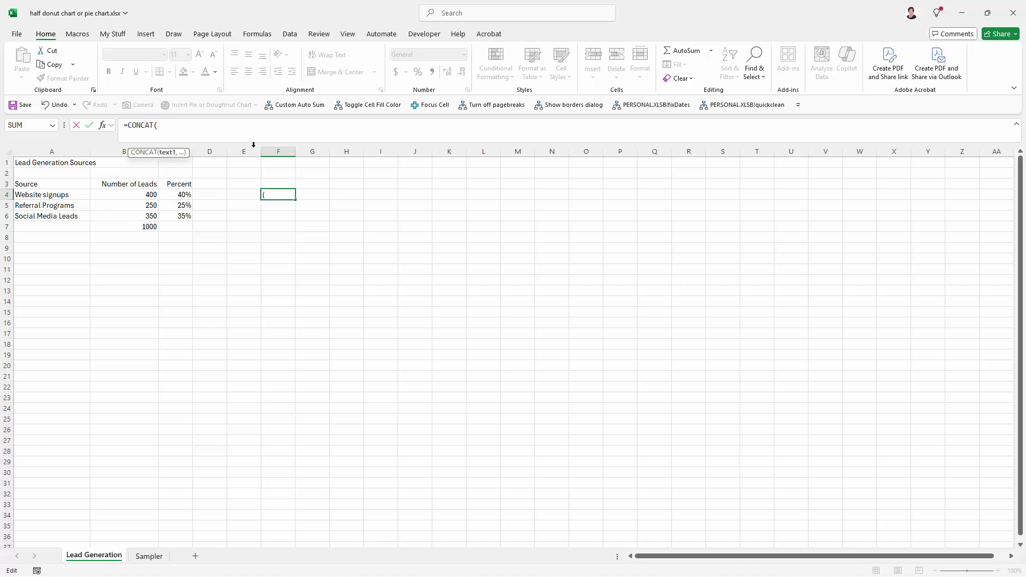
{"action": "left_click", "coordinate": [52, 196]}
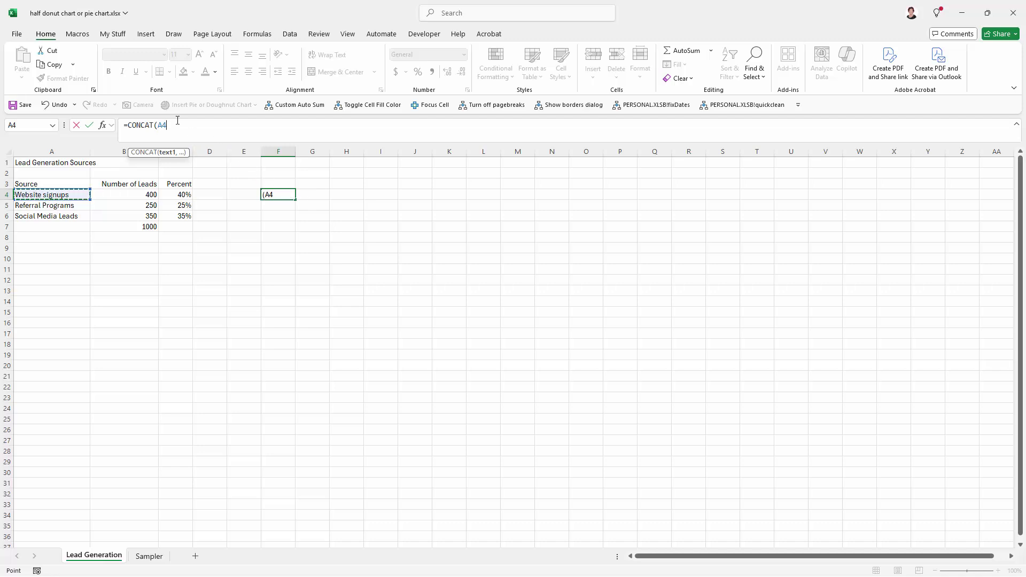
{"action": "type", "text": ",\" -"}
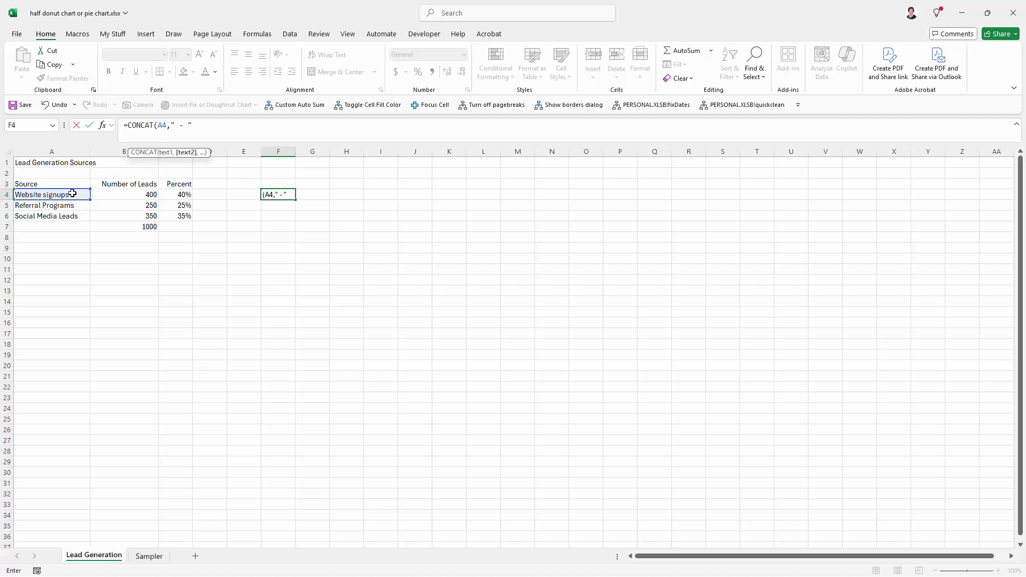
{"action": "type", "text": ","}
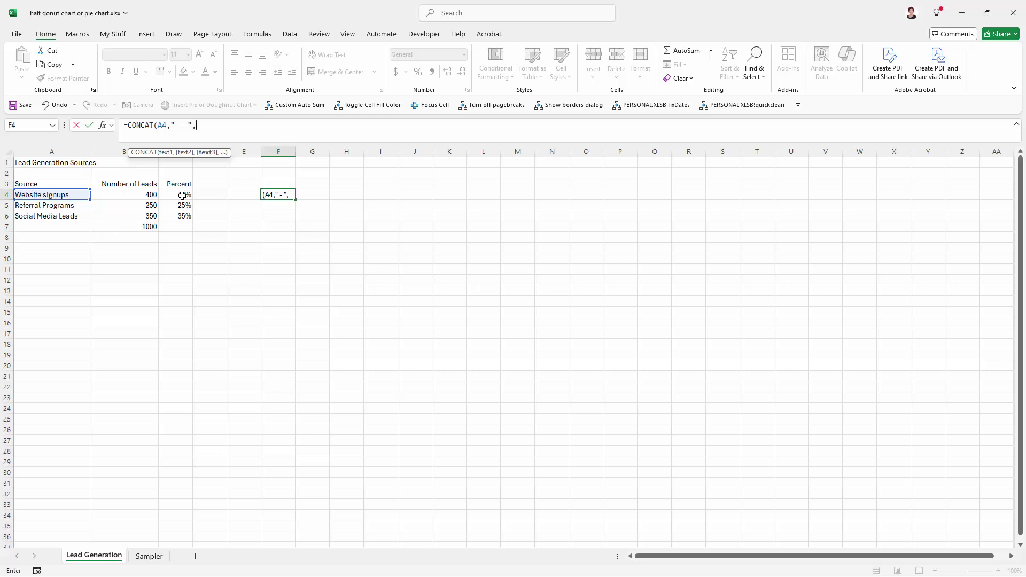
Step: Finish F4 as =CONCAT(A4," - ",TEXT(C4,"0.00%")), showing 'Website signups - 40.00%'
{"action": "type", "text": "t"}
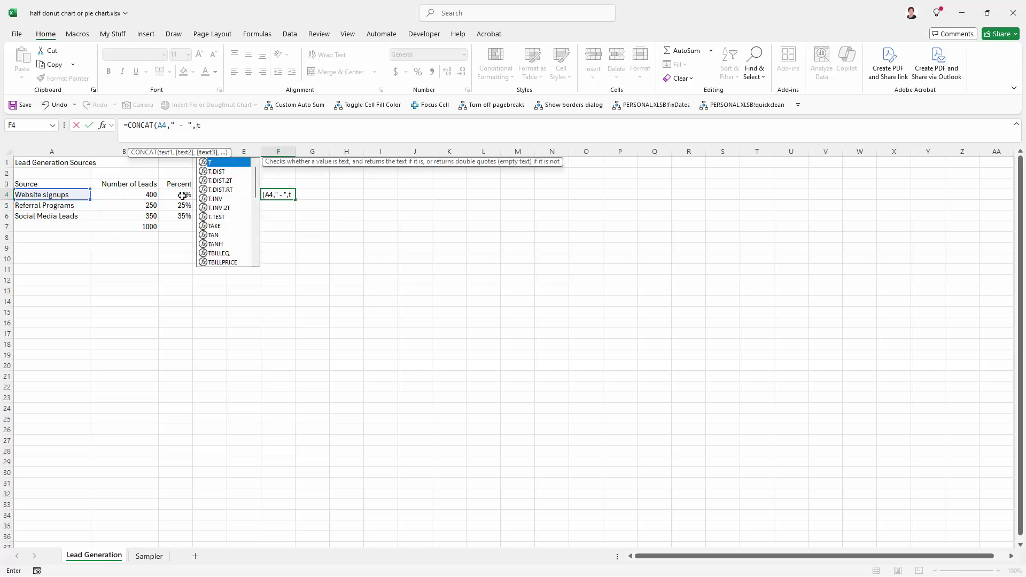
{"action": "type", "text": "ext("}
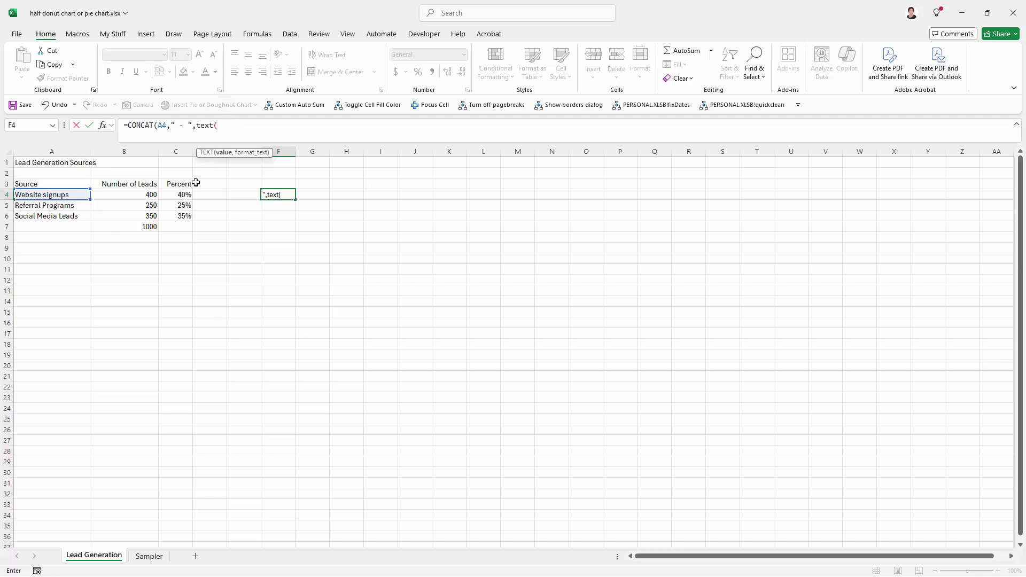
{"action": "left_click", "coordinate": [173, 194]}
{"action": "type", "text": ","}
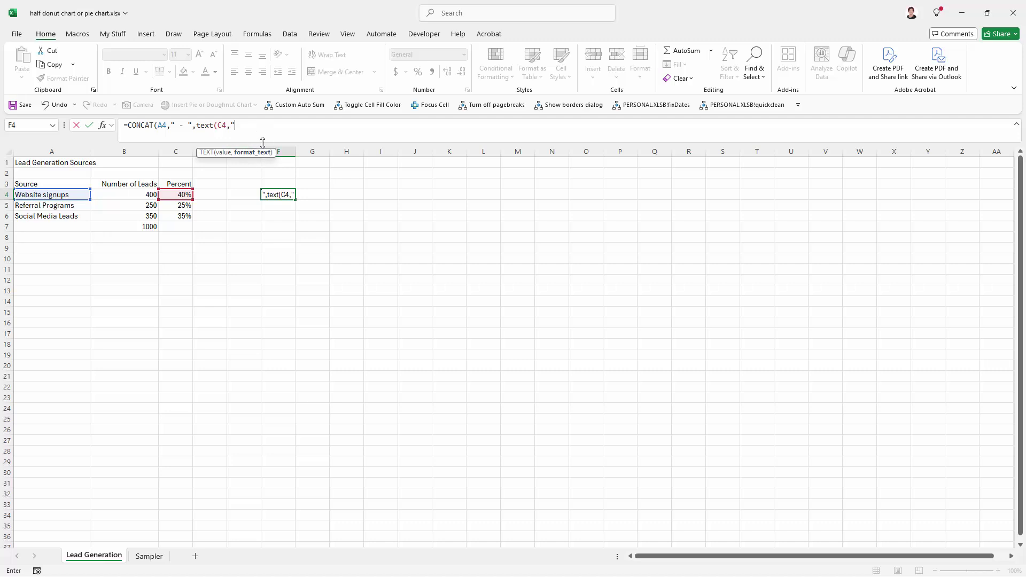
{"action": "type", "text": "\"0.00%"}
{"action": "left_click", "coordinate": [271, 124]}
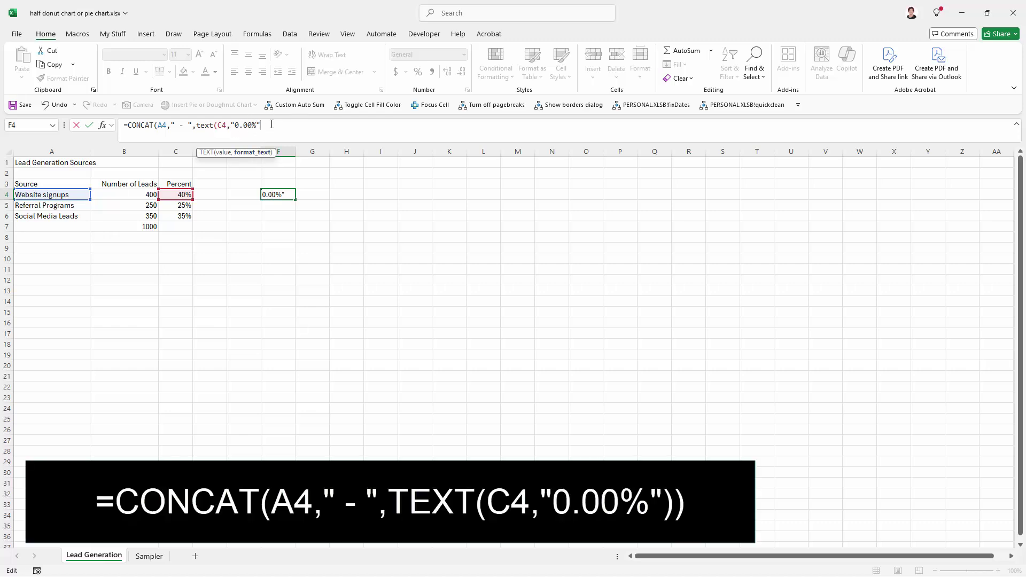
{"action": "type", "text": ")"}
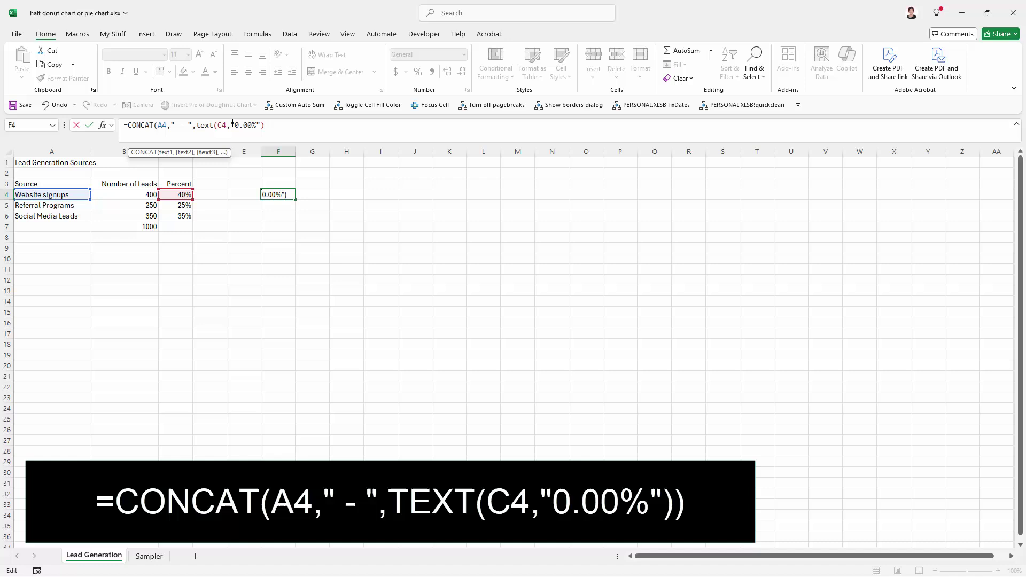
{"action": "type", "text": ")"}
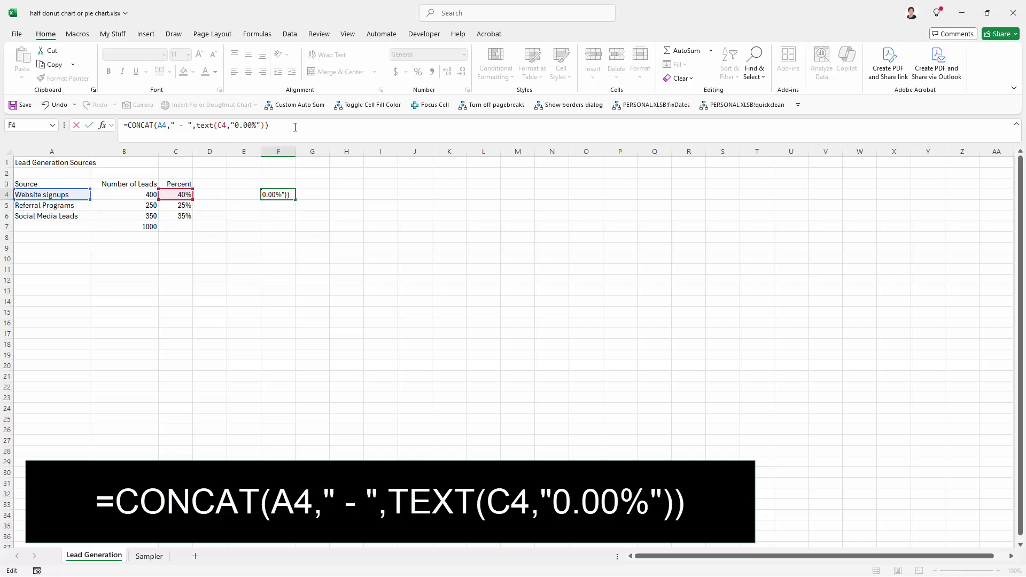
{"action": "key", "text": "Return"}
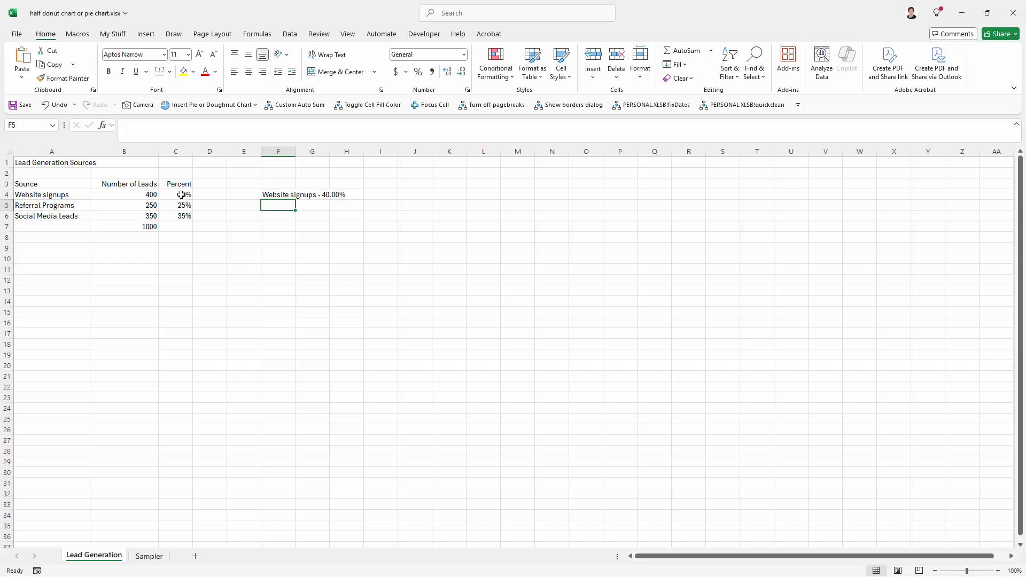
{"action": "key", "text": "alt+h"}
Step: AutoFit column F and fill the F4 label formula down through F6
{"action": "key", "text": "o"}
{"action": "key", "text": "i"}
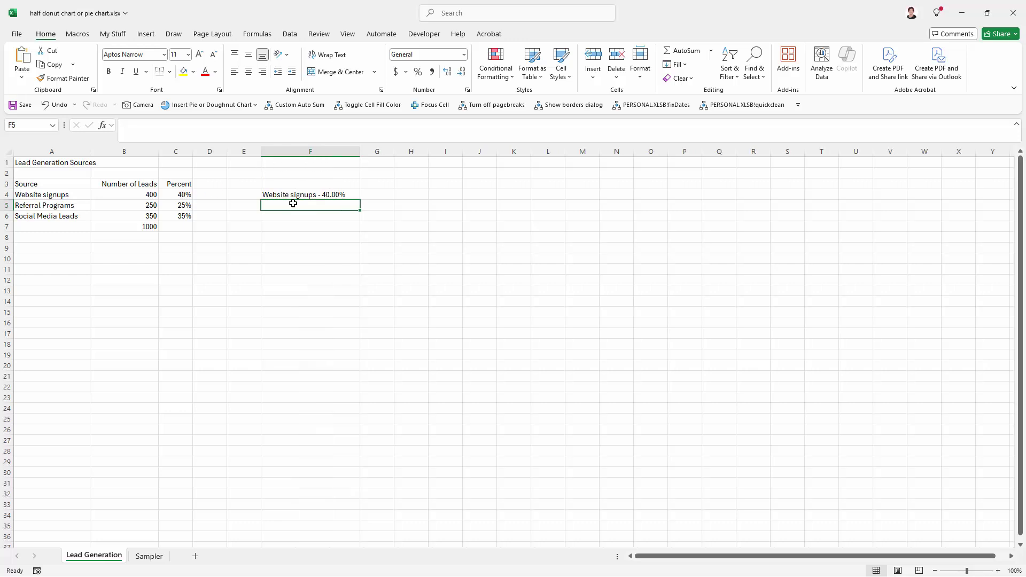
{"action": "left_click", "coordinate": [293, 196]}
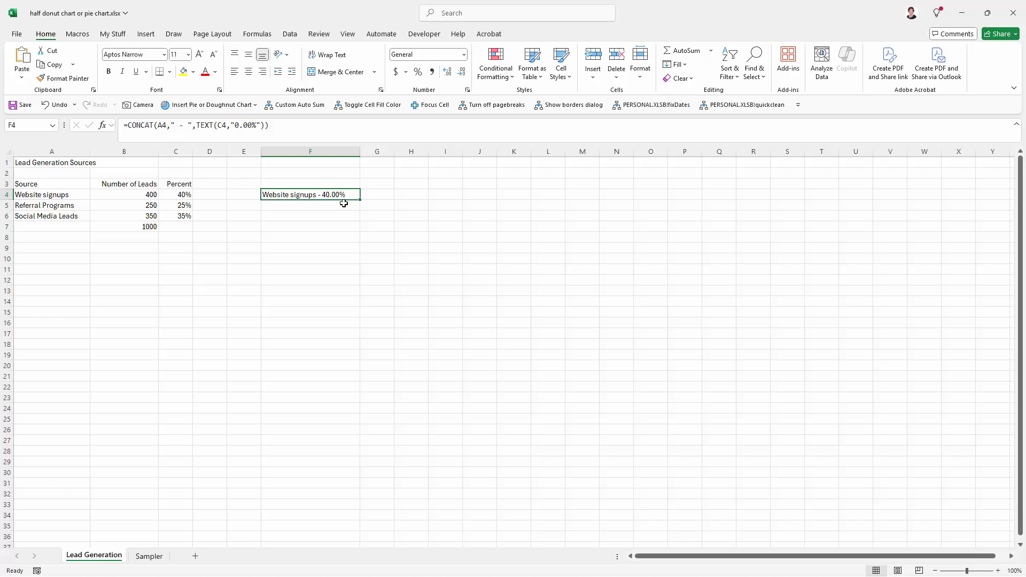
{"action": "left_click_drag", "start_coordinate": [360, 201], "coordinate": [358, 222]}
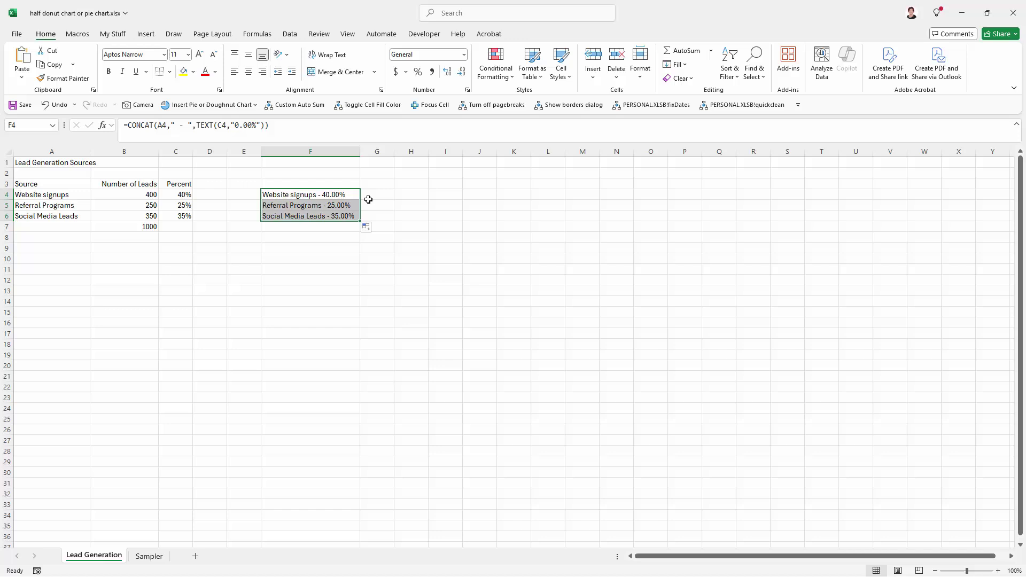
{"action": "left_click", "coordinate": [370, 193]}
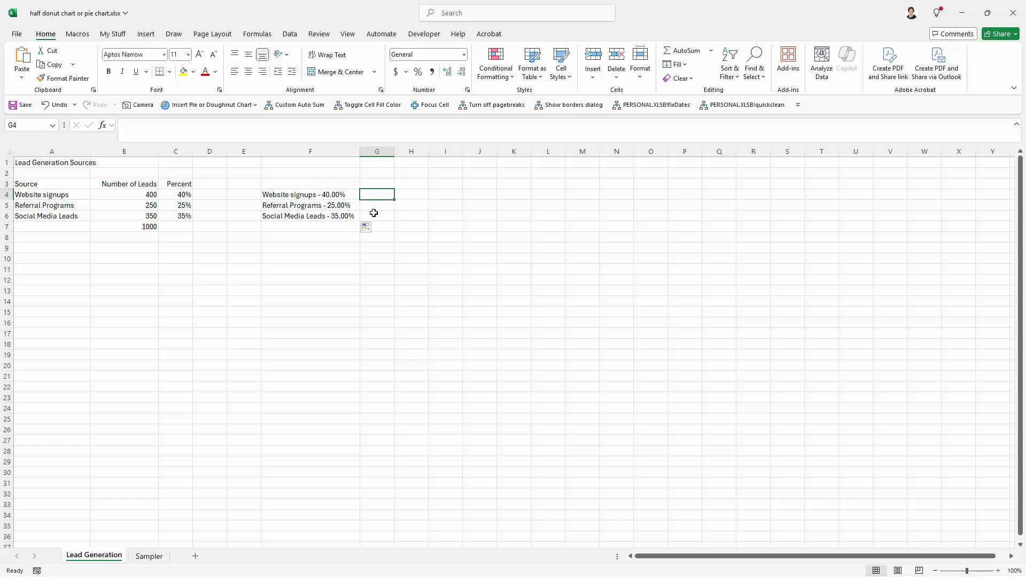
Step: Enter =B4 in G4, fill it down to G7 (400, 250, 350, 1000), and select G4:G7
{"action": "type", "text": "="}
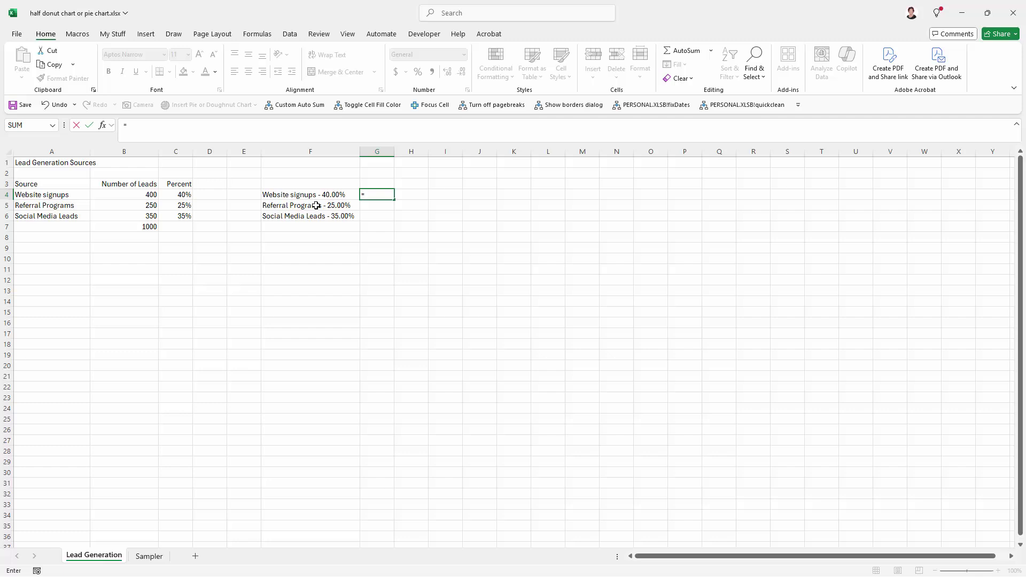
{"action": "left_click", "coordinate": [138, 194]}
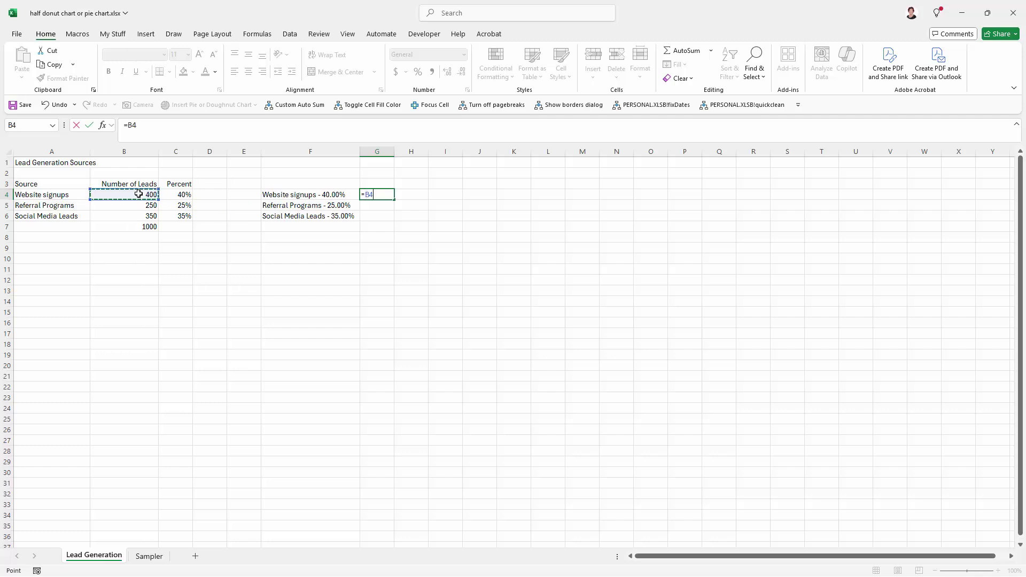
{"action": "key", "text": "Return"}
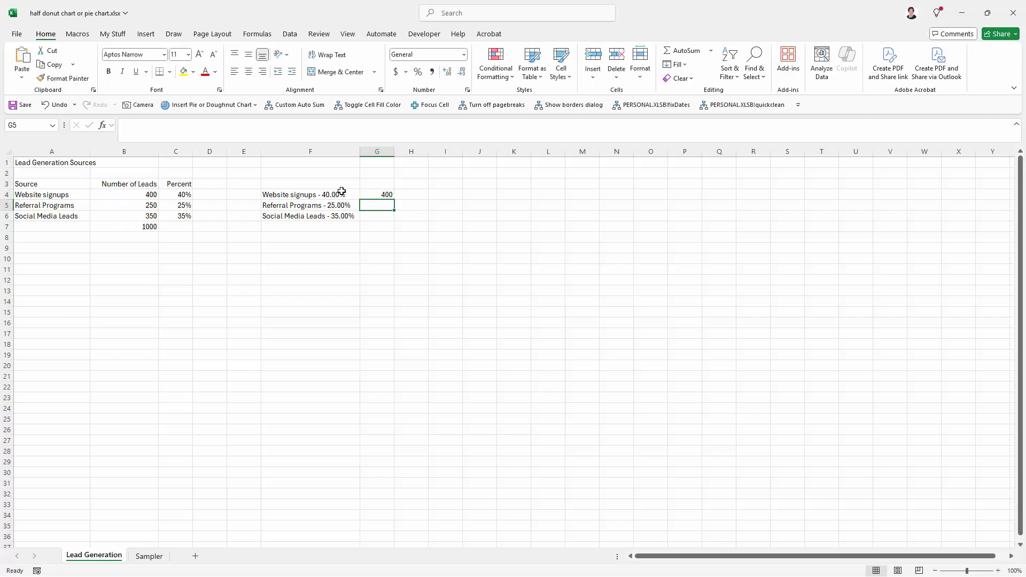
{"action": "left_click", "coordinate": [374, 195]}
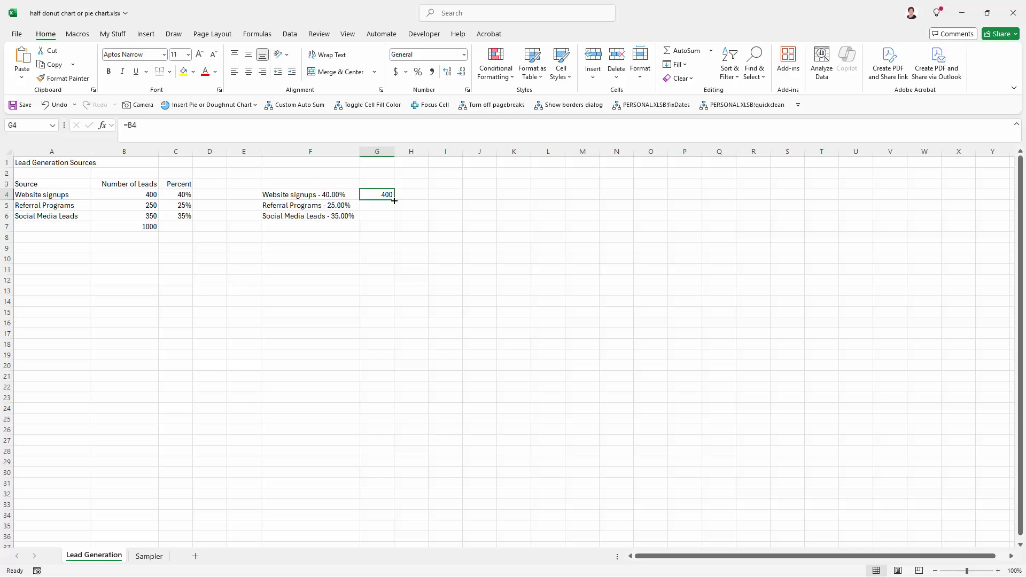
{"action": "left_click_drag", "start_coordinate": [395, 201], "coordinate": [394, 230]}
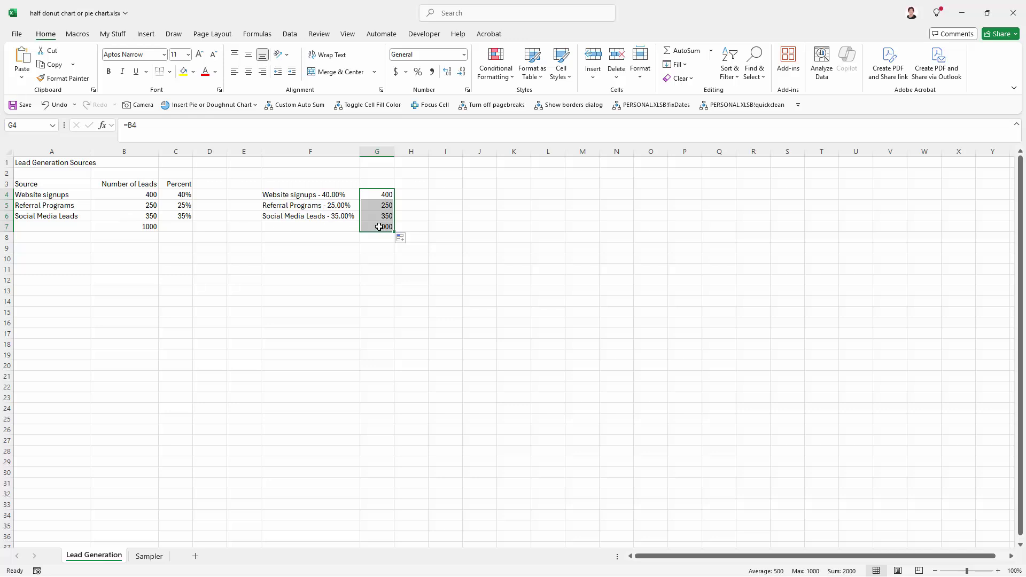
{"action": "key", "text": "ctrl+z"}
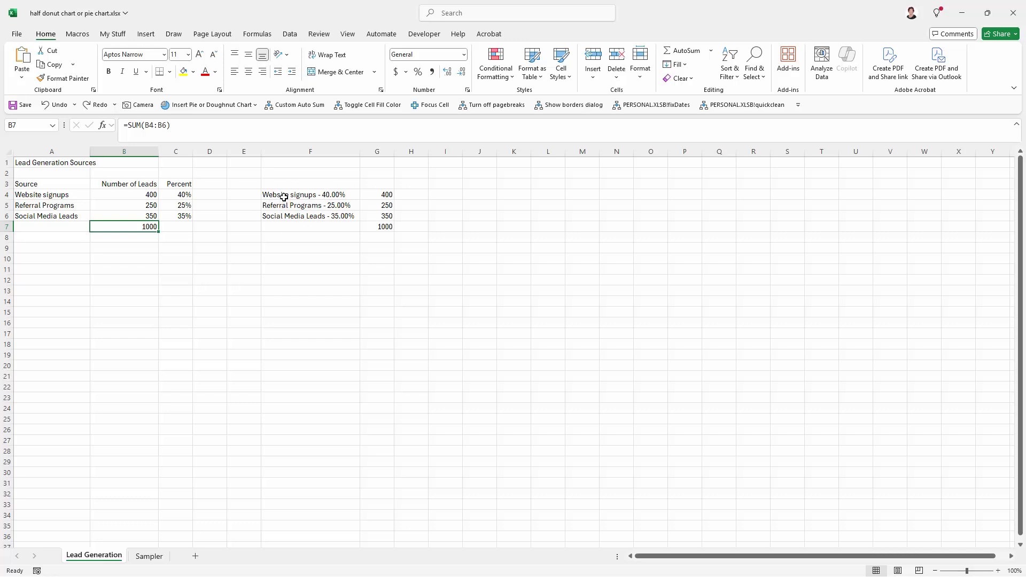
{"action": "left_click_drag", "start_coordinate": [377, 197], "coordinate": [381, 226]}
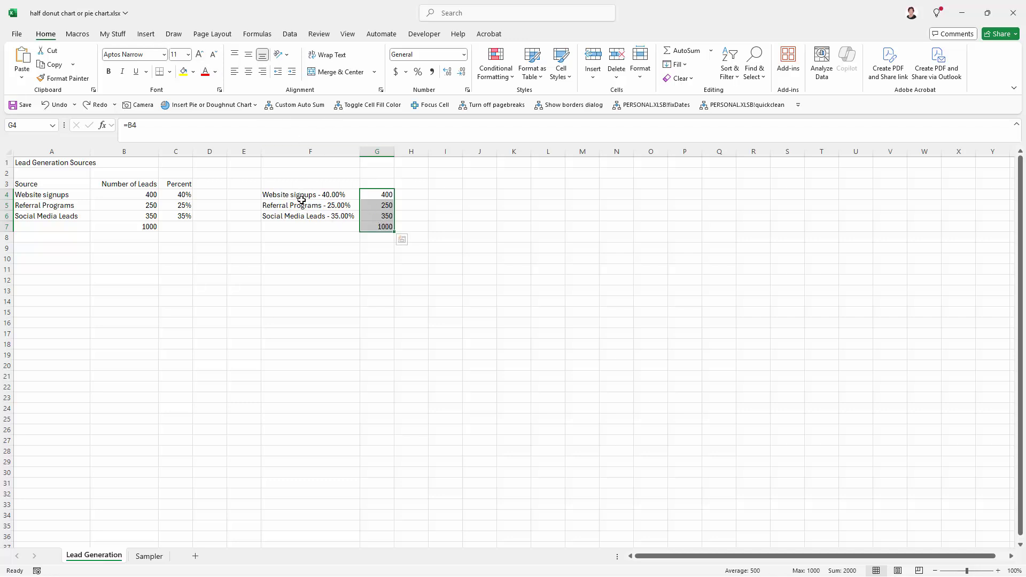
Step: Insert a Doughnut chart from G4:G7 and move it up beside the data
{"action": "left_click", "coordinate": [146, 36]}
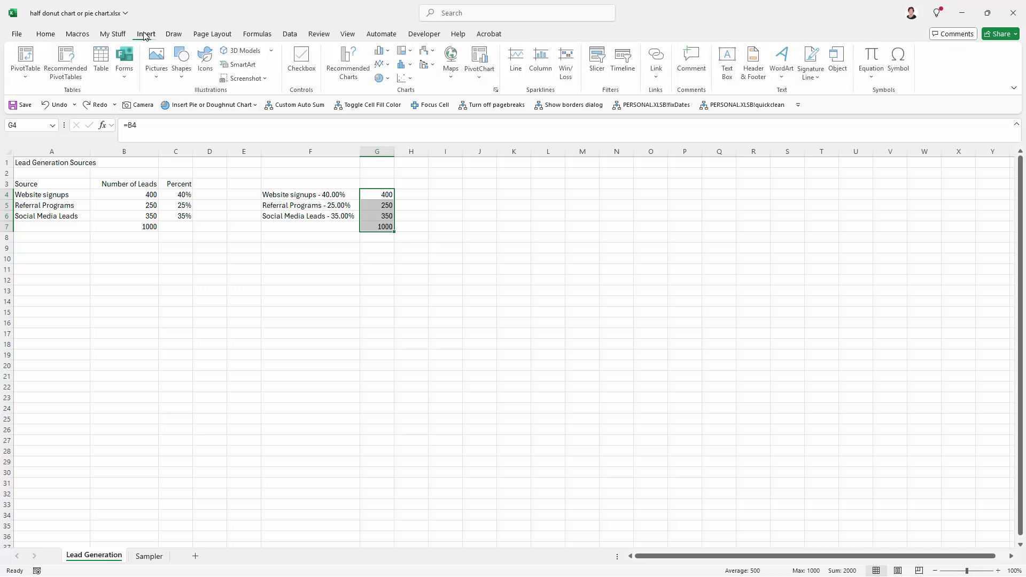
{"action": "left_click", "coordinate": [390, 79]}
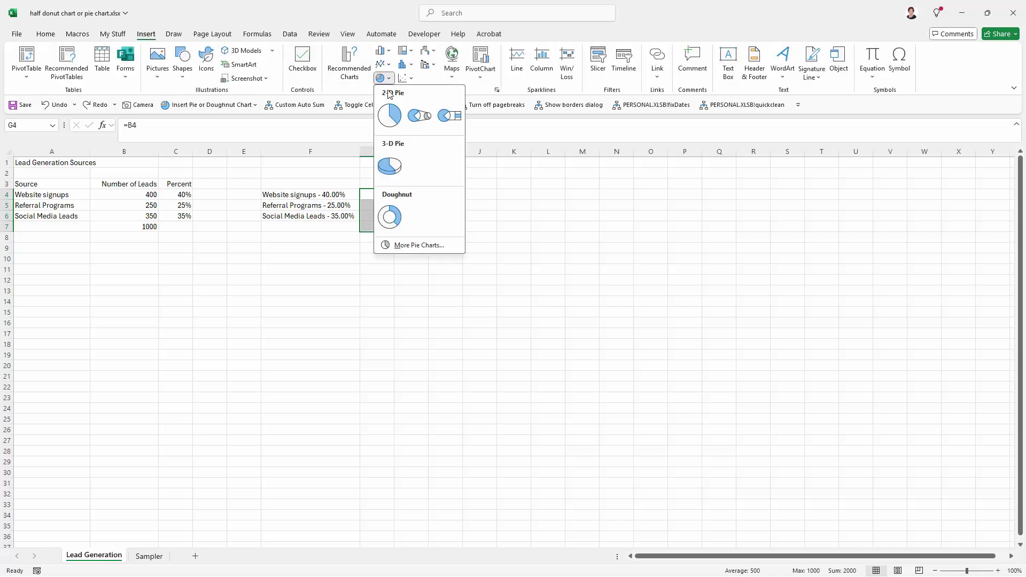
{"action": "left_click", "coordinate": [394, 216]}
{"action": "left_click_drag", "start_coordinate": [480, 287], "coordinate": [522, 191]}
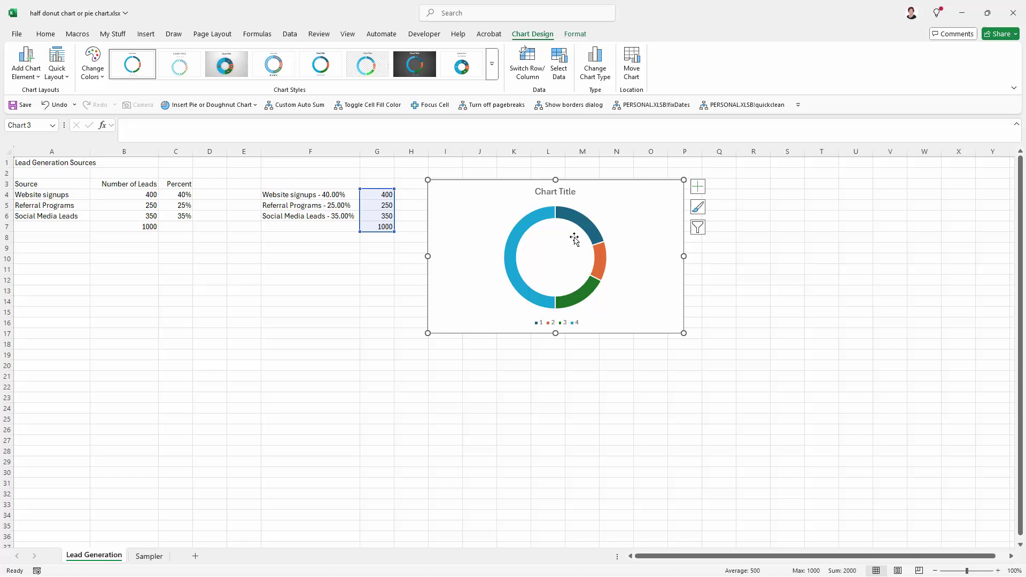
Step: Set the doughnut series' first-slice angle to 270° and its hole size to 38%
{"action": "left_click", "coordinate": [528, 224]}
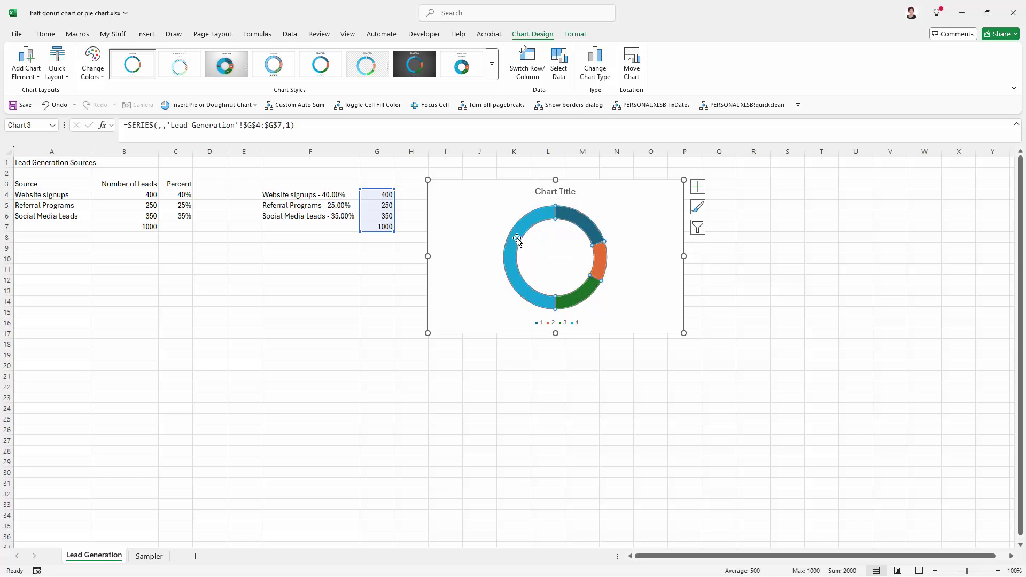
{"action": "right_click", "coordinate": [517, 240]}
{"action": "left_click", "coordinate": [541, 357]}
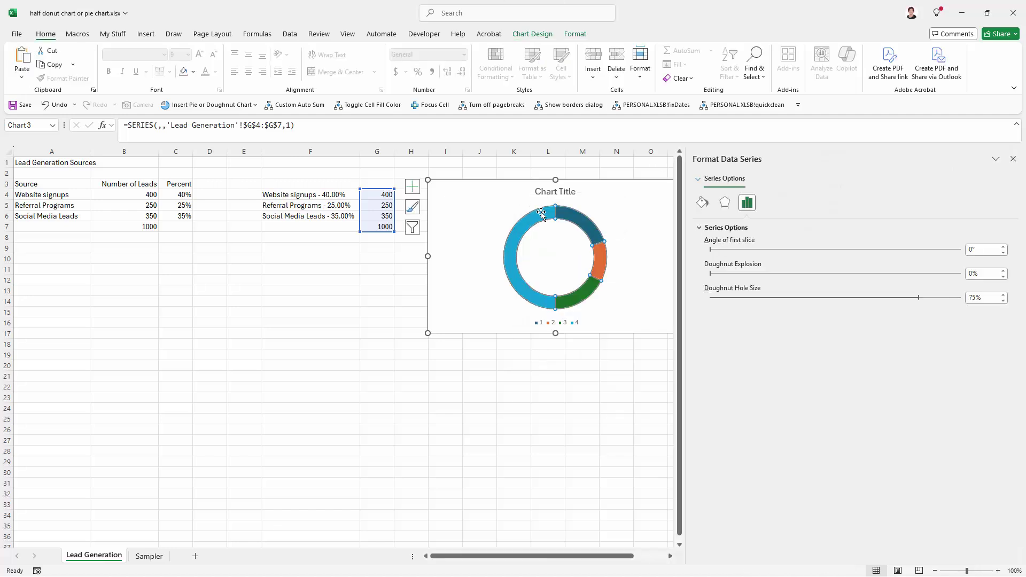
{"action": "mouse_move", "coordinate": [520, 231]}
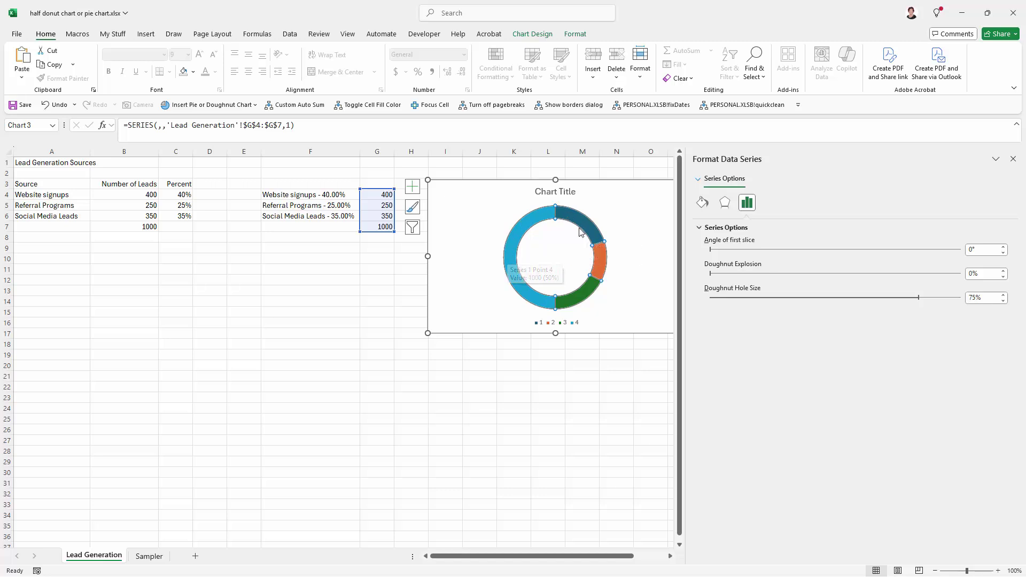
{"action": "left_click", "coordinate": [977, 250]}
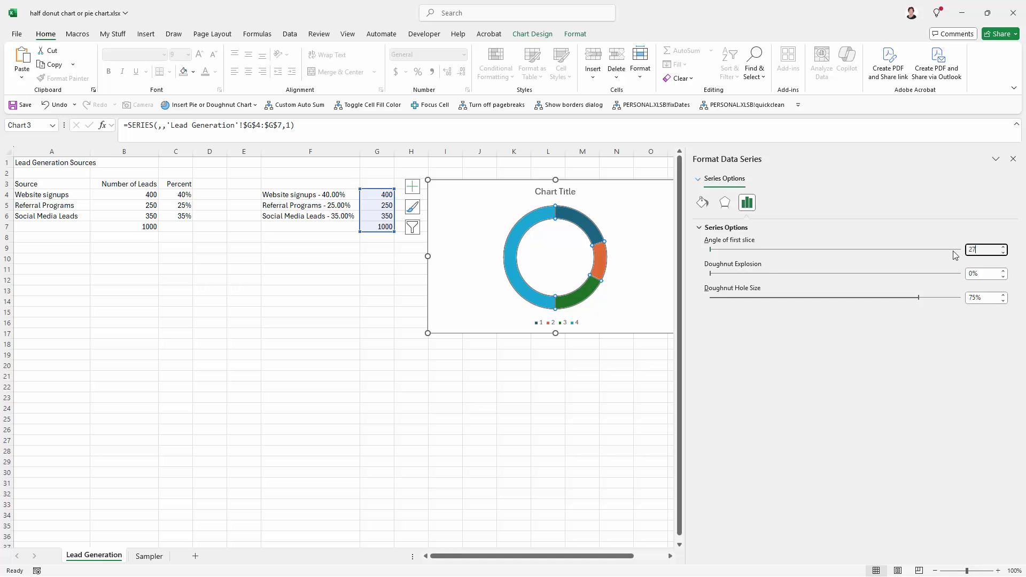
{"action": "key", "text": "Tab"}
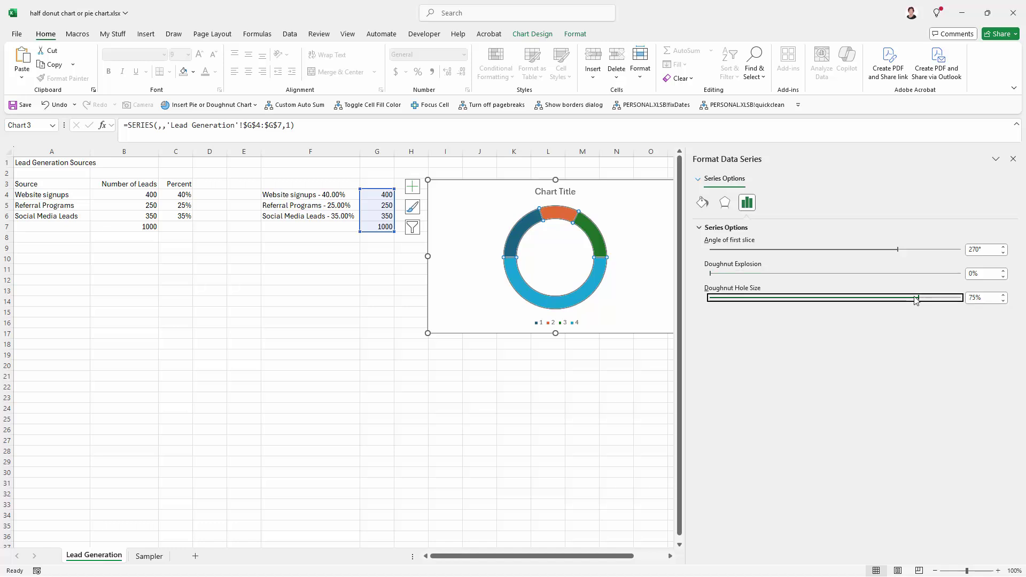
{"action": "left_click_drag", "start_coordinate": [919, 298], "coordinate": [816, 299]}
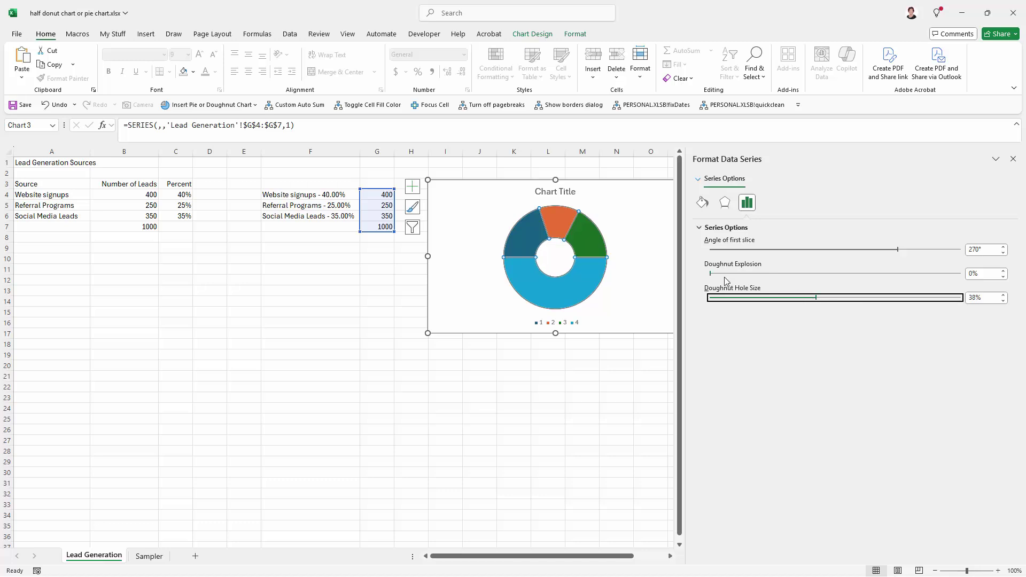
{"action": "left_click", "coordinate": [537, 280]}
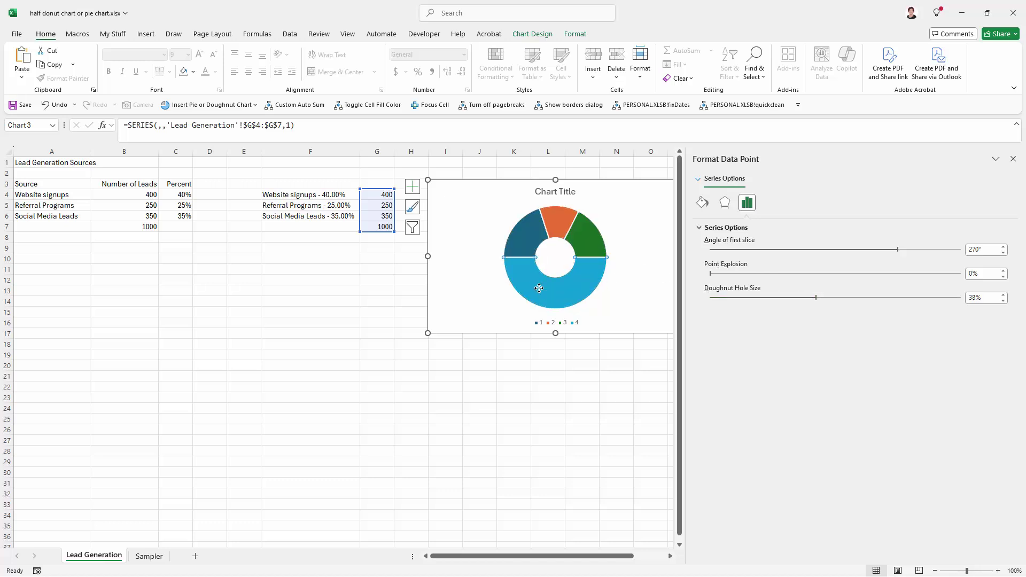
Step: Give the bottom 1000-total slice No fill so it becomes invisible
{"action": "left_click", "coordinate": [481, 244]}
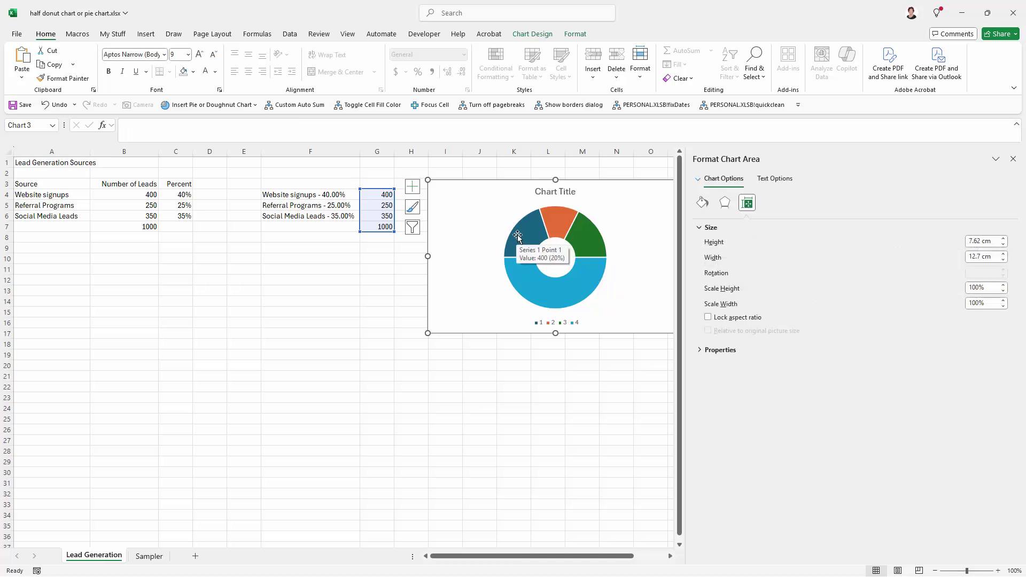
{"action": "left_click", "coordinate": [518, 235]}
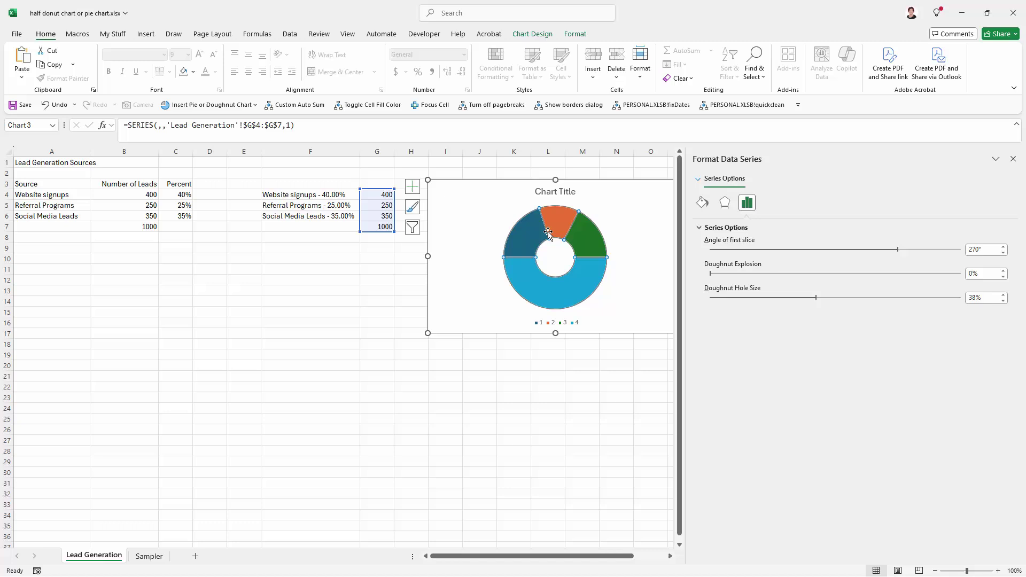
{"action": "left_click", "coordinate": [534, 282]}
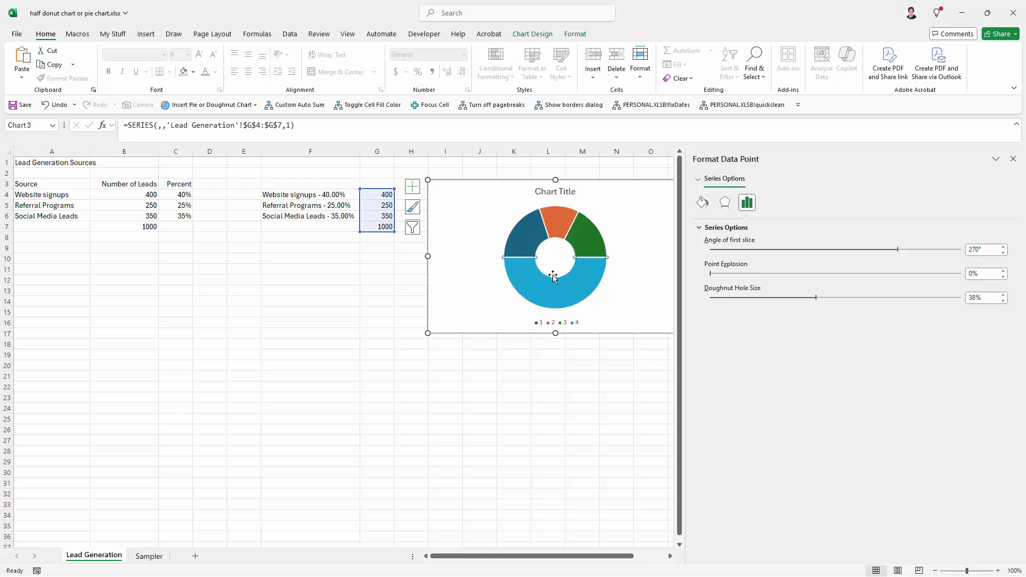
{"action": "left_click", "coordinate": [703, 201]}
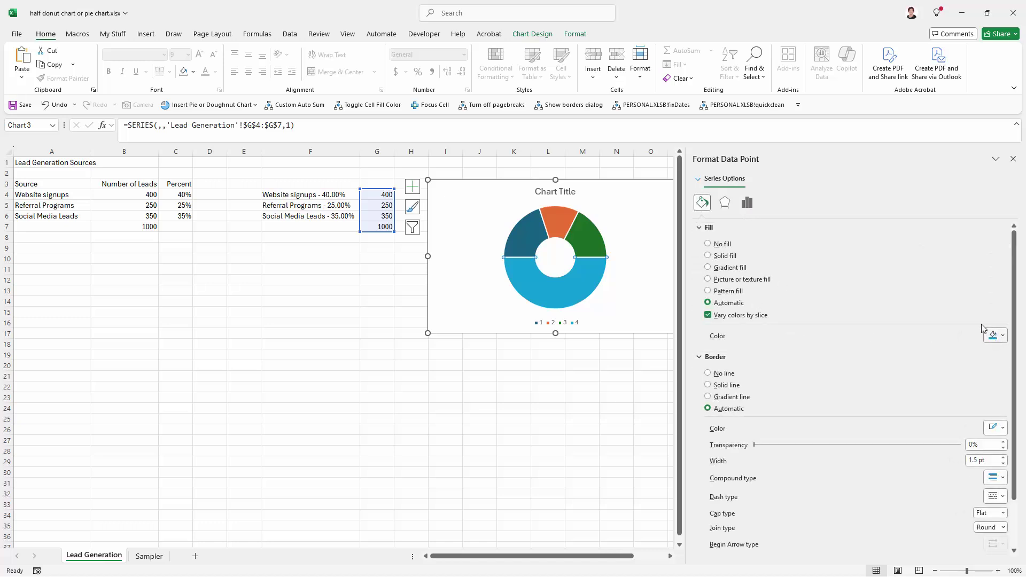
{"action": "left_click", "coordinate": [712, 244]}
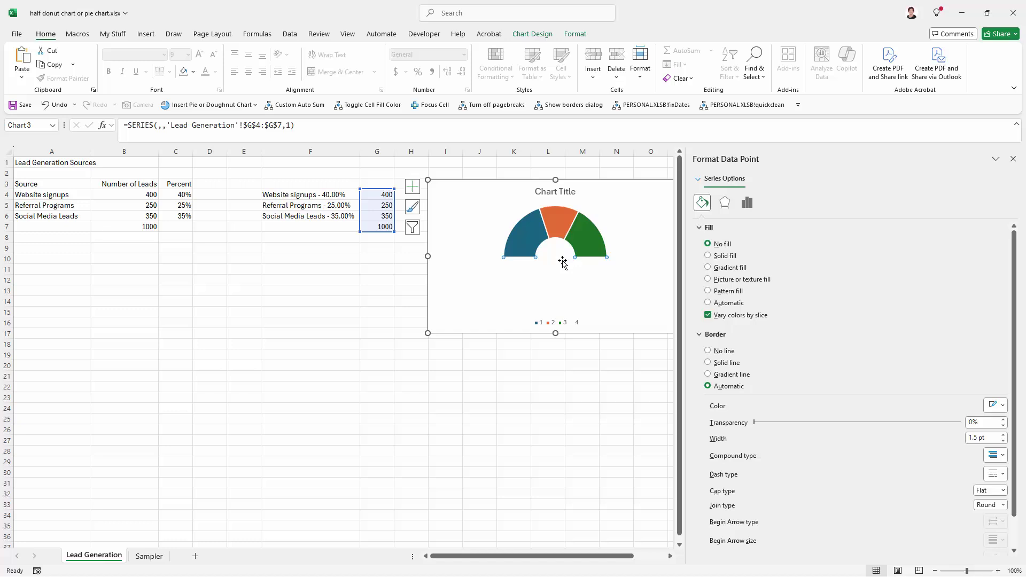
Step: Fill the three visible slices dark, light and paler green, and delete the legend
{"action": "left_click", "coordinate": [520, 243]}
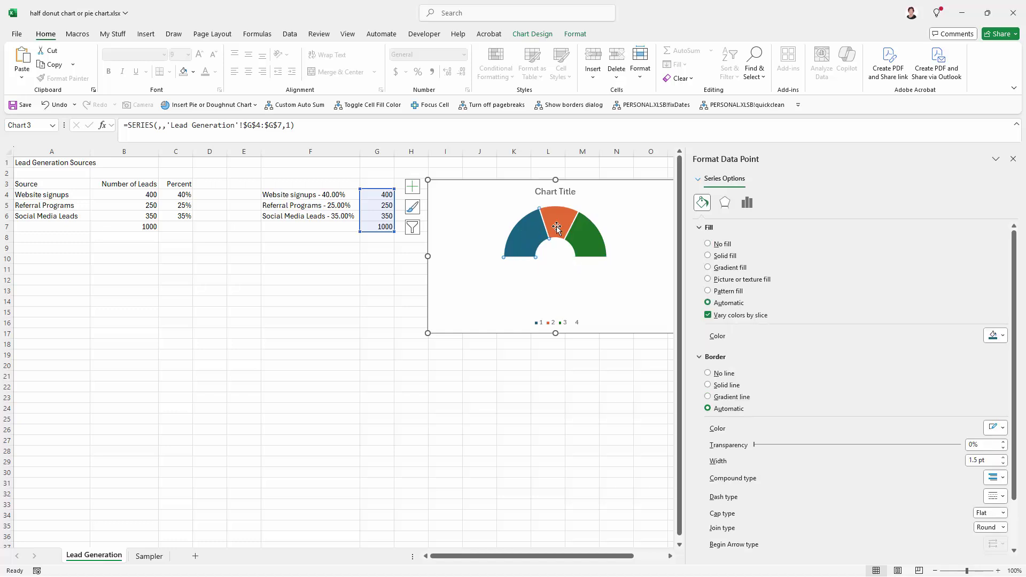
{"action": "left_click", "coordinate": [1002, 337]}
{"action": "left_click", "coordinate": [1012, 453]}
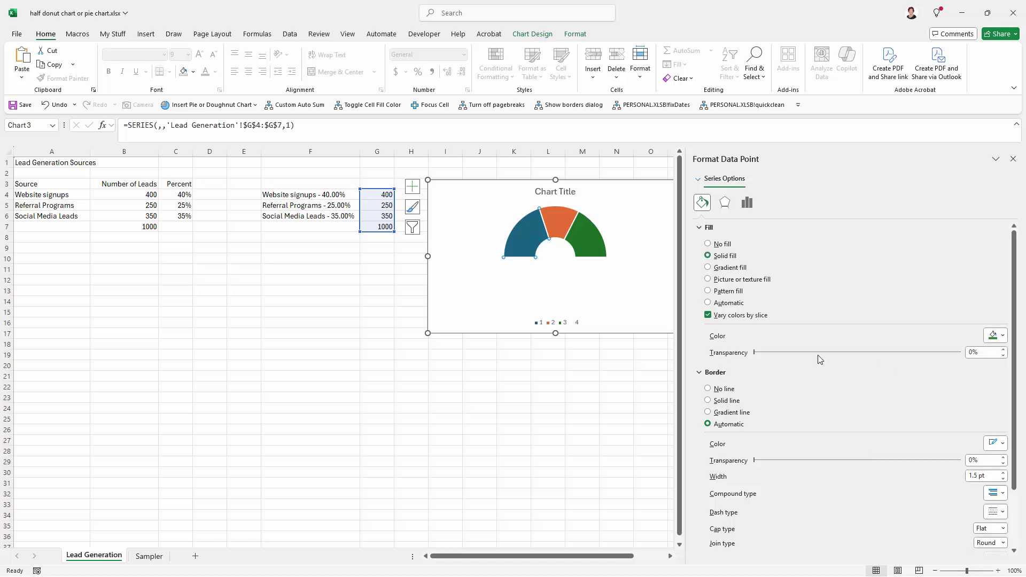
{"action": "left_click", "coordinate": [561, 224]}
{"action": "left_click", "coordinate": [997, 336]}
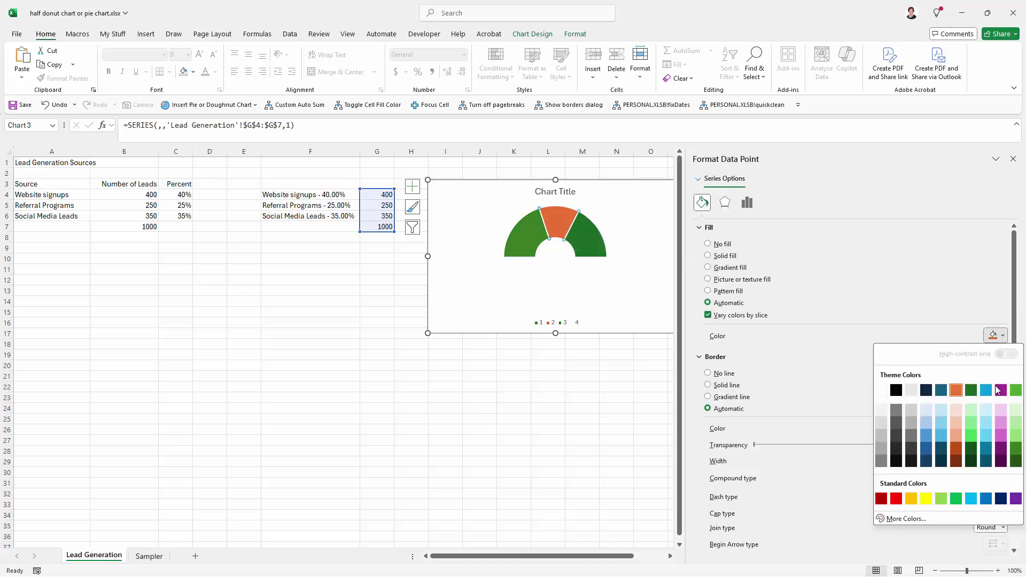
{"action": "left_click", "coordinate": [971, 422]}
{"action": "left_click", "coordinate": [592, 235]}
{"action": "left_click", "coordinate": [997, 335]}
{"action": "left_click", "coordinate": [971, 409]}
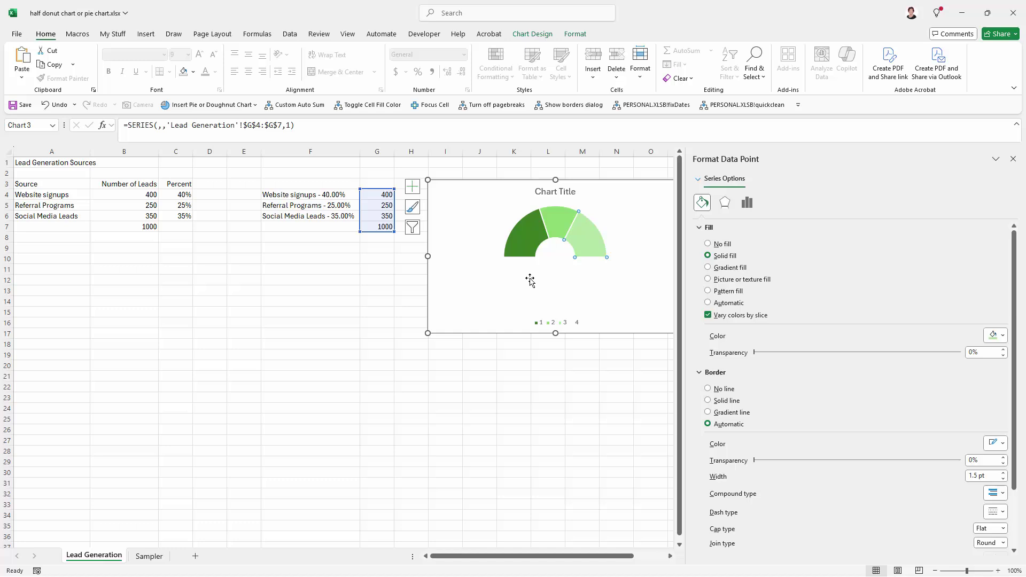
{"action": "left_click", "coordinate": [546, 323]}
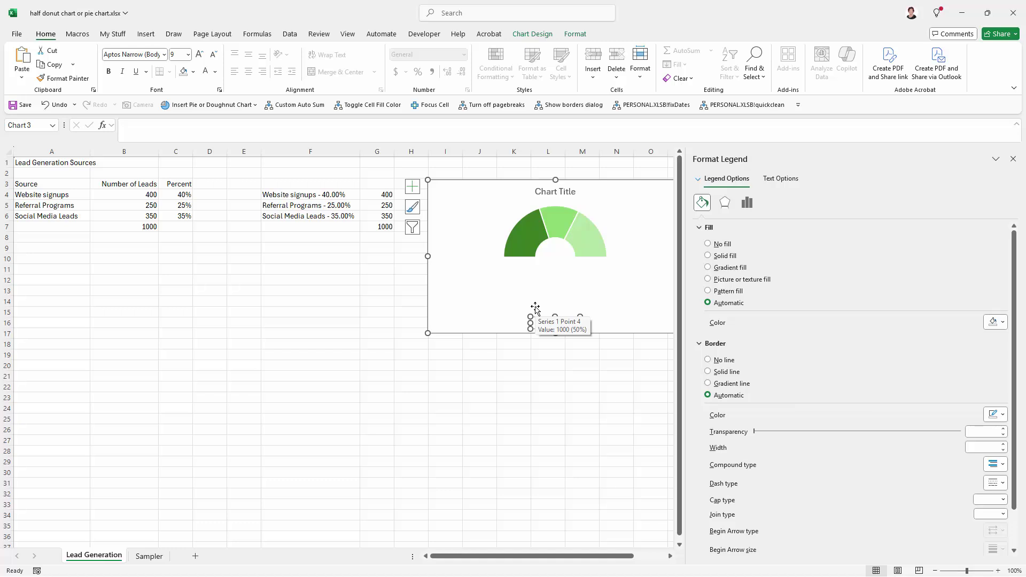
{"action": "key", "text": "Delete"}
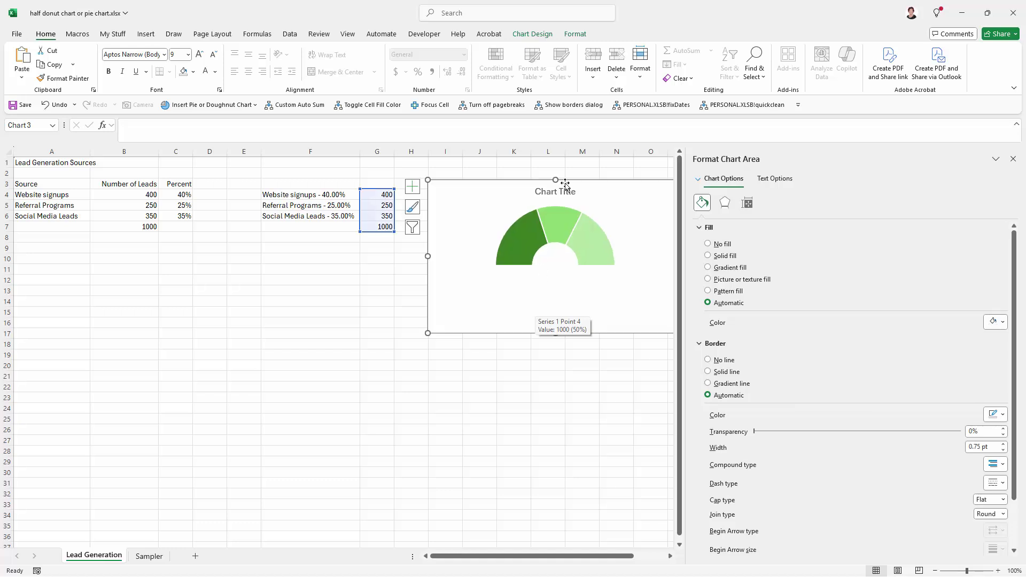
Step: Close the Format pane and drag the chart's bottom edge down to enlarge the half-donut
{"action": "left_click", "coordinate": [1014, 159]}
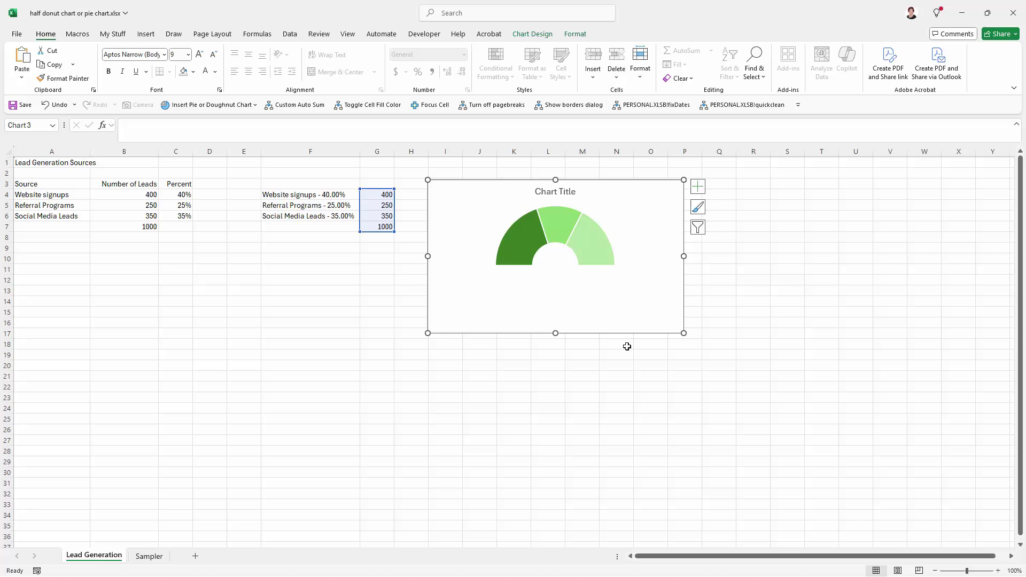
{"action": "left_click_drag", "start_coordinate": [556, 334], "coordinate": [555, 422]}
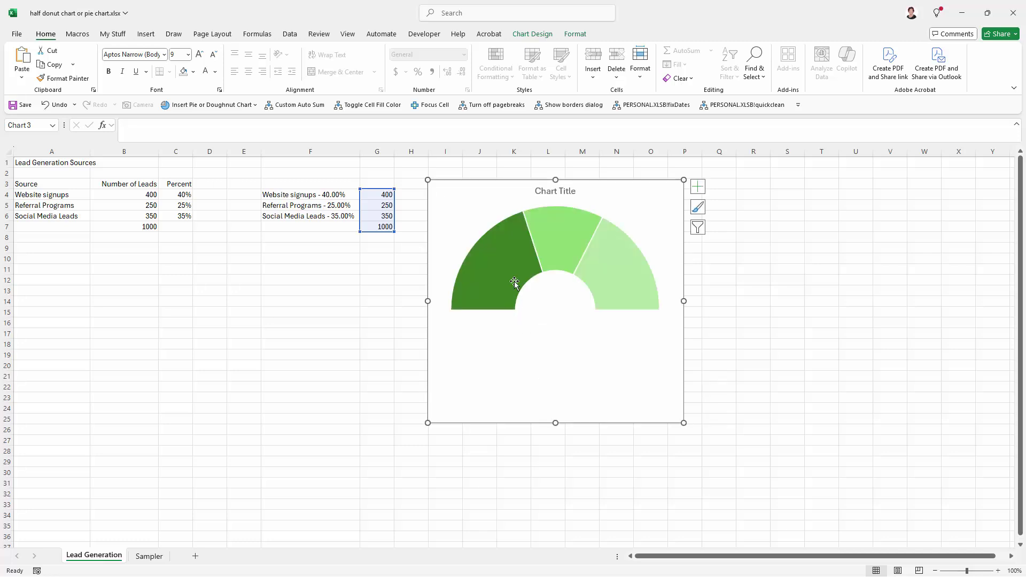
{"action": "left_click", "coordinate": [482, 343]}
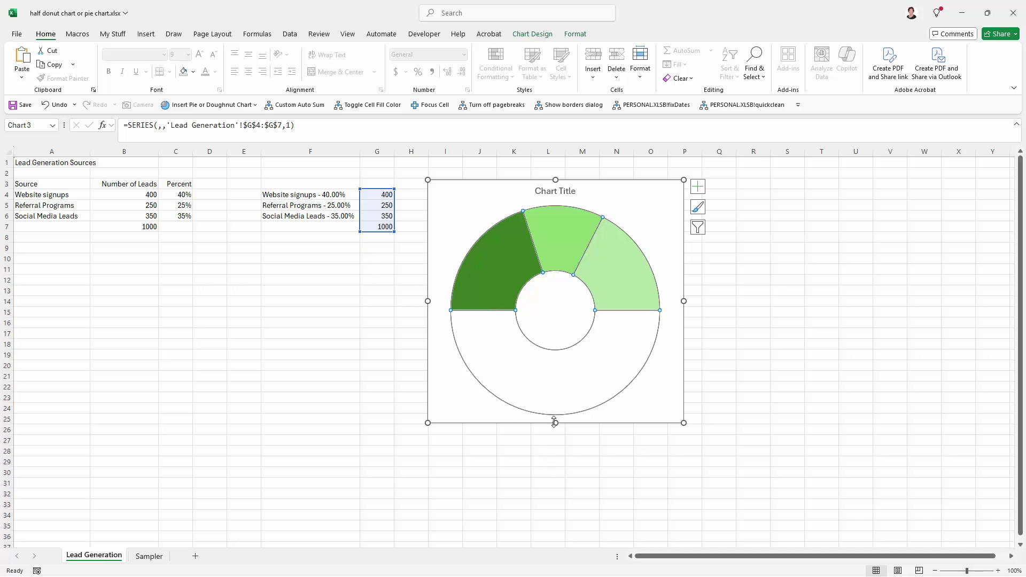
{"action": "left_click_drag", "start_coordinate": [555, 423], "coordinate": [562, 466]}
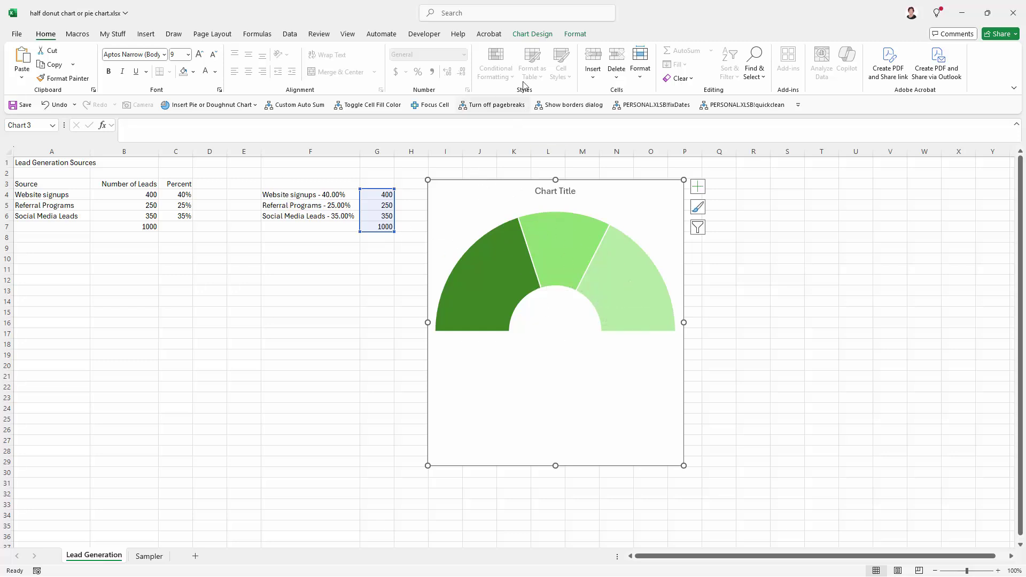
Step: Set the half-doughnut's horizontal axis labels to F4:F7, e.g. 'Website signups - 40.00%'
{"action": "left_click", "coordinate": [532, 34]}
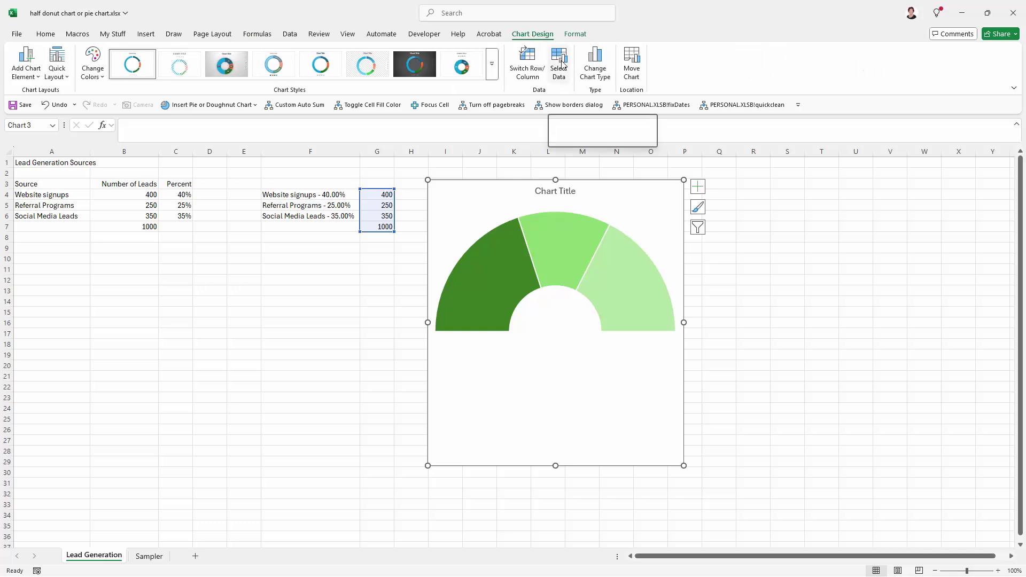
{"action": "left_click", "coordinate": [559, 64]}
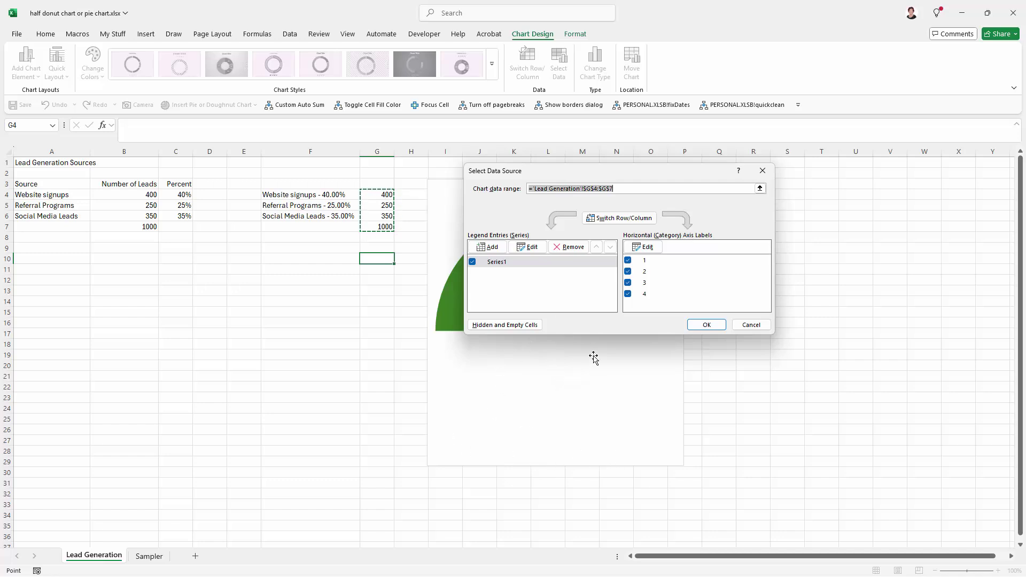
{"action": "left_click", "coordinate": [650, 248]}
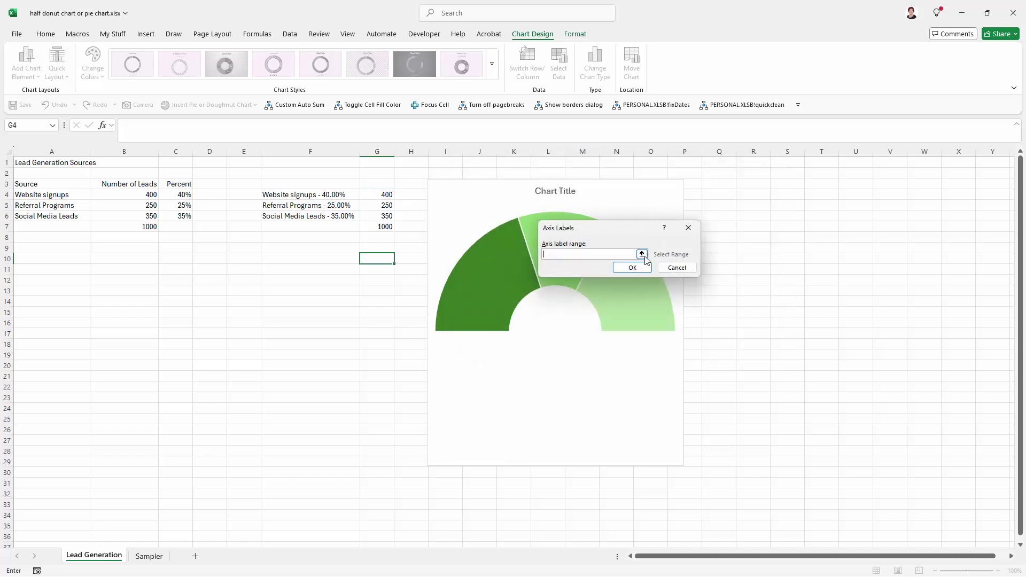
{"action": "left_click", "coordinate": [642, 255]}
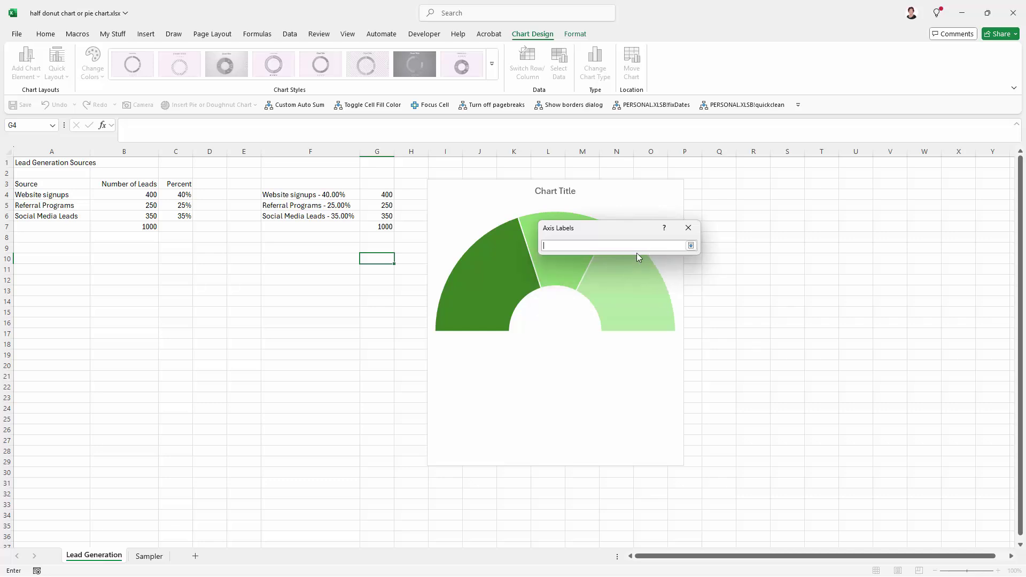
{"action": "left_click_drag", "start_coordinate": [304, 198], "coordinate": [301, 228]}
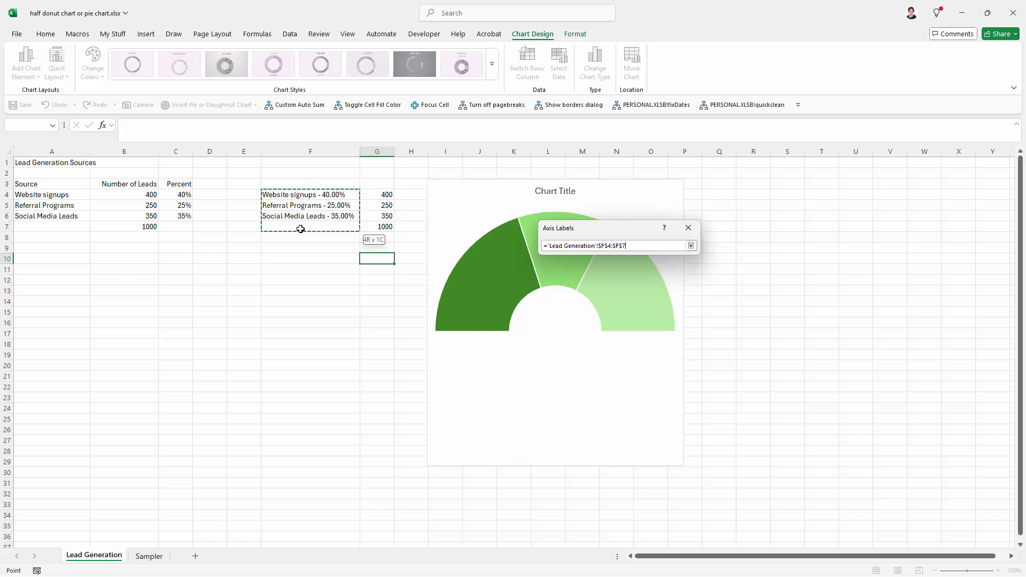
{"action": "left_click_drag", "start_coordinate": [301, 228], "coordinate": [300, 228]}
{"action": "left_click", "coordinate": [691, 246]}
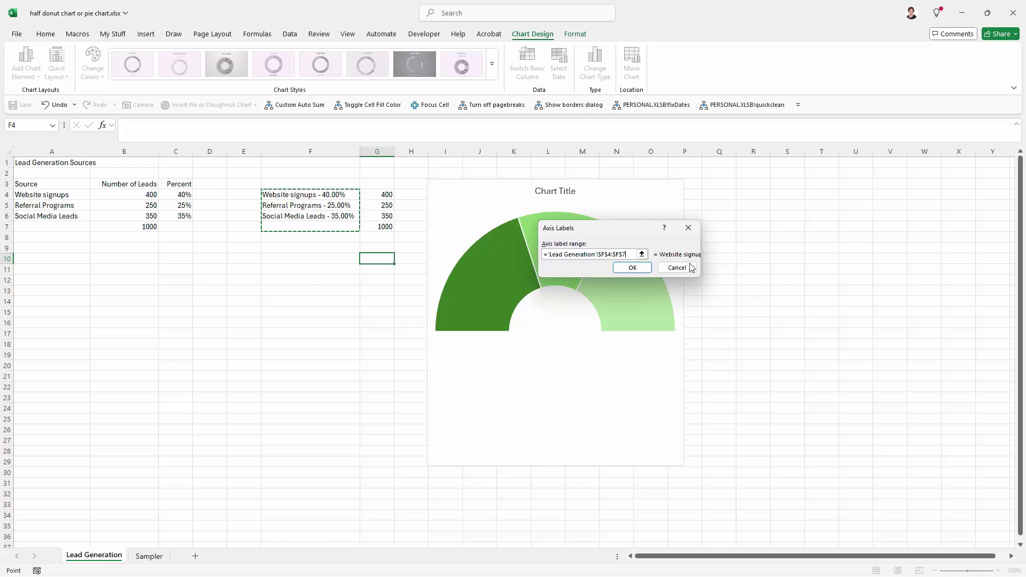
{"action": "left_click", "coordinate": [644, 273]}
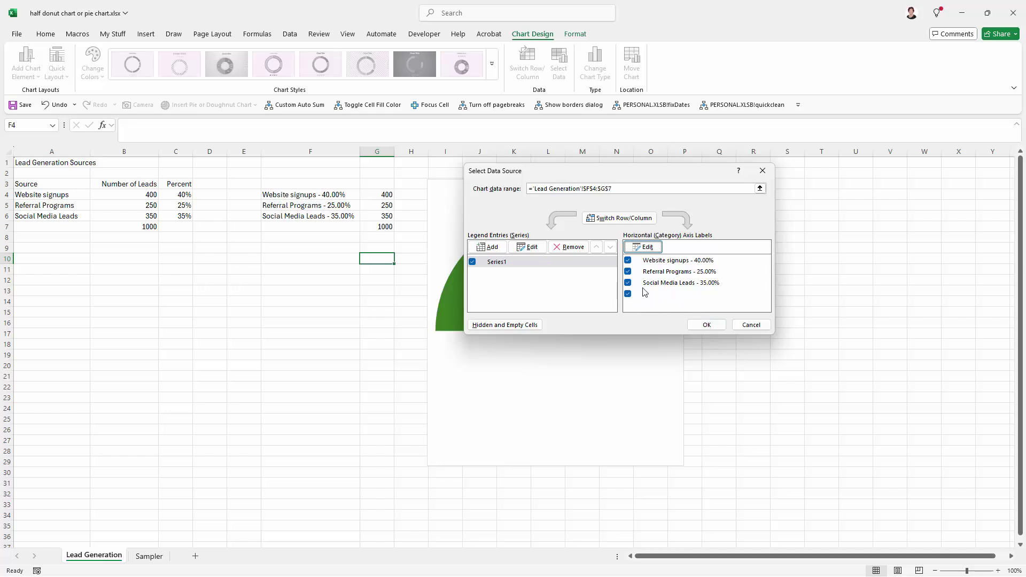
{"action": "left_click", "coordinate": [703, 326]}
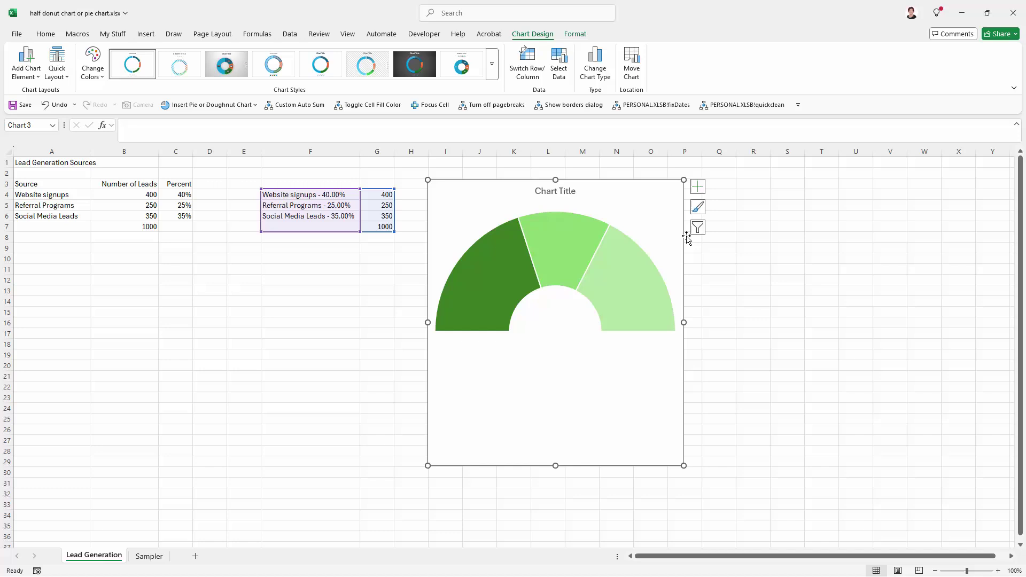
Step: Add data labels to the slices showing category names
{"action": "left_click", "coordinate": [699, 188]}
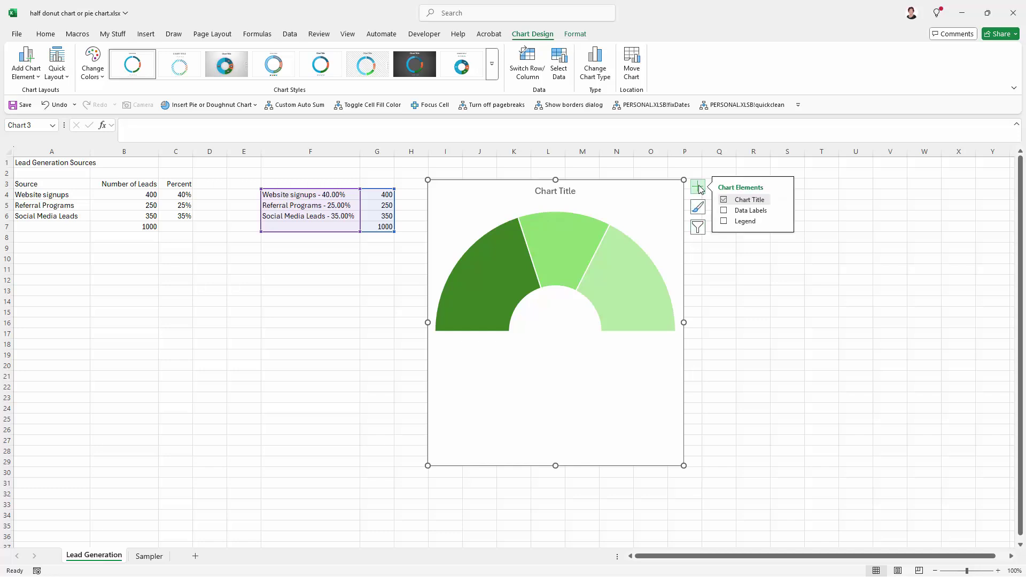
{"action": "left_click", "coordinate": [724, 211]}
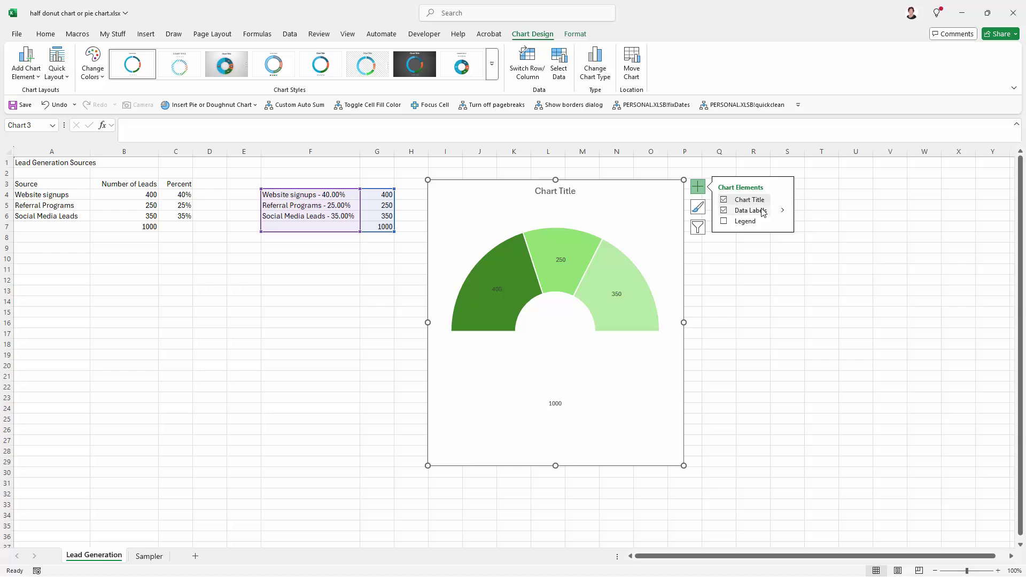
{"action": "left_click", "coordinate": [783, 212]}
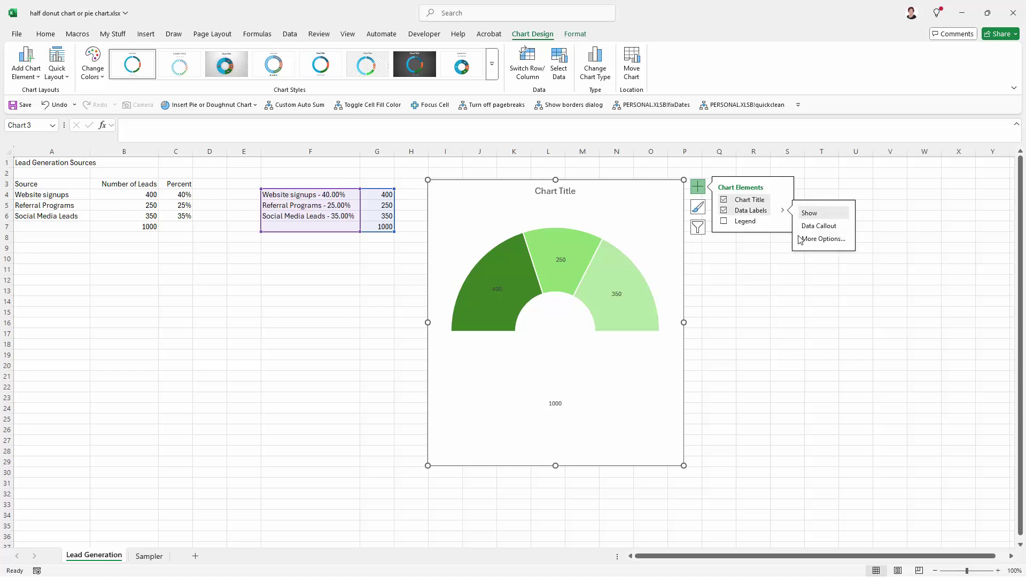
{"action": "left_click", "coordinate": [819, 240]}
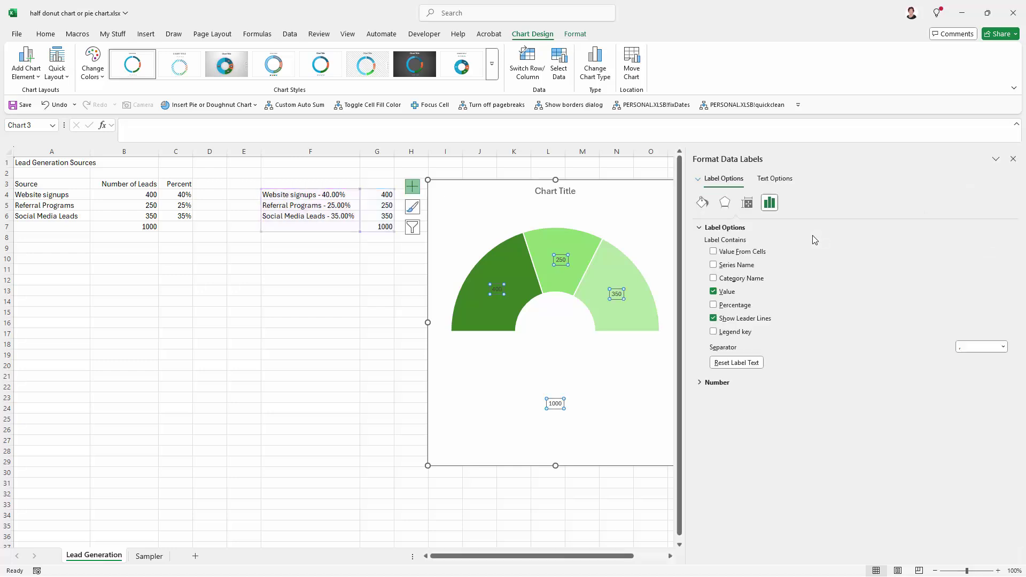
{"action": "left_click", "coordinate": [713, 279]}
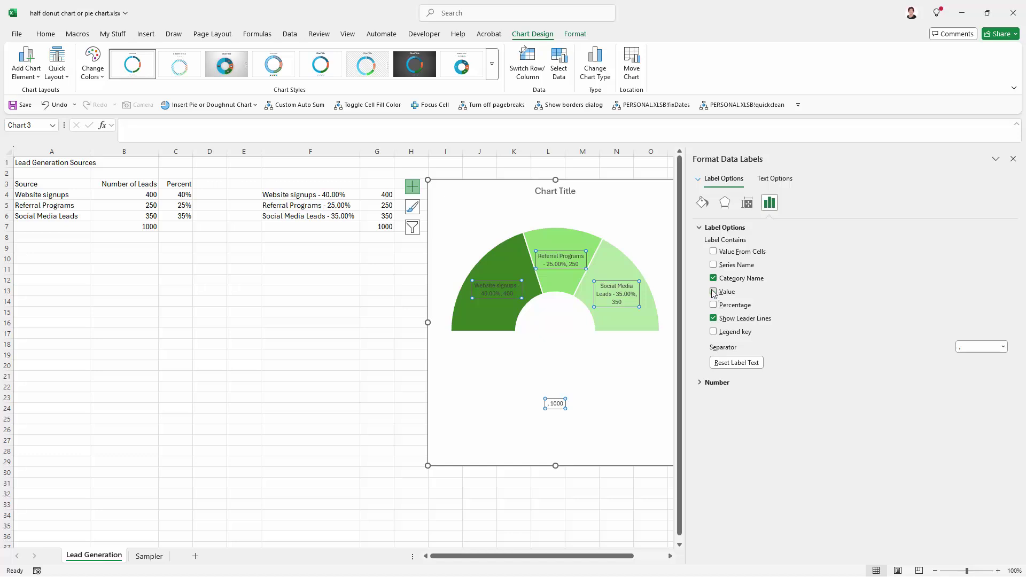
{"action": "left_click_drag", "start_coordinate": [688, 312], "coordinate": [784, 312]}
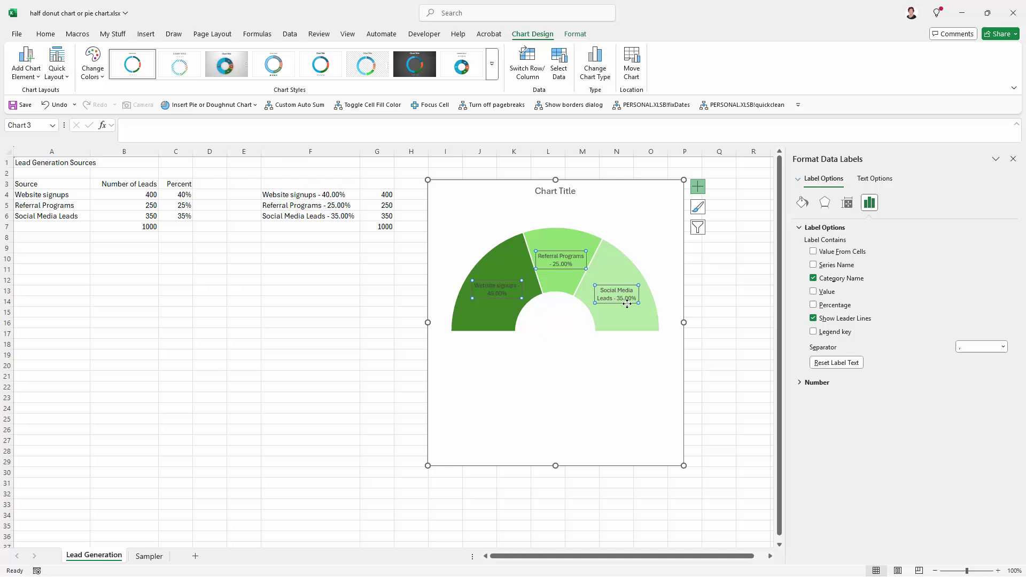
{"action": "left_click", "coordinate": [1012, 162]}
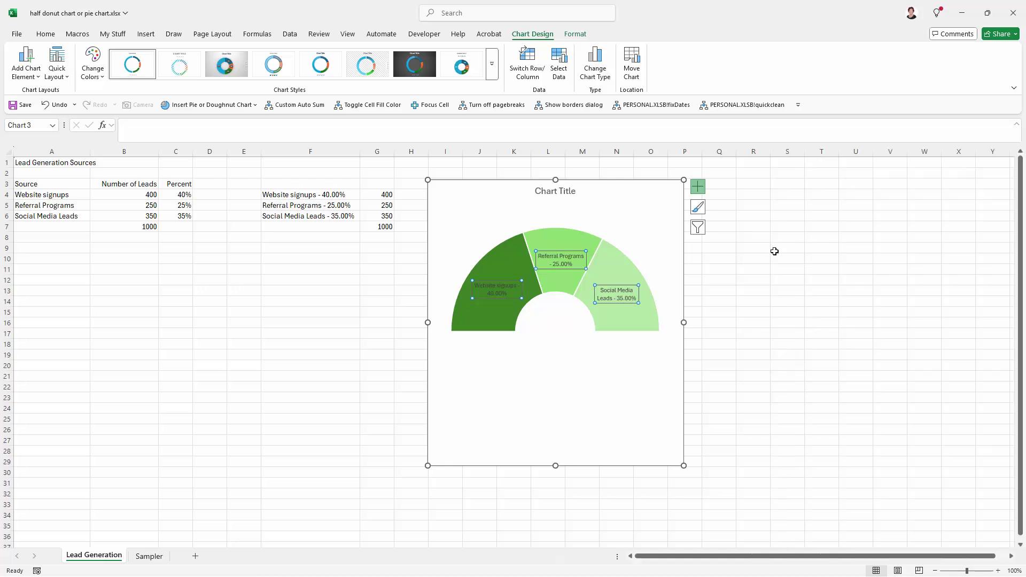
Step: Drag the Social Media Leads, Referral Programs and Website signups labels outside the ring, then select the leader lines
{"action": "left_click", "coordinate": [608, 300]}
{"action": "left_click_drag", "start_coordinate": [608, 299], "coordinate": [653, 222]}
{"action": "left_click", "coordinate": [561, 260]}
{"action": "left_click_drag", "start_coordinate": [561, 260], "coordinate": [480, 213]}
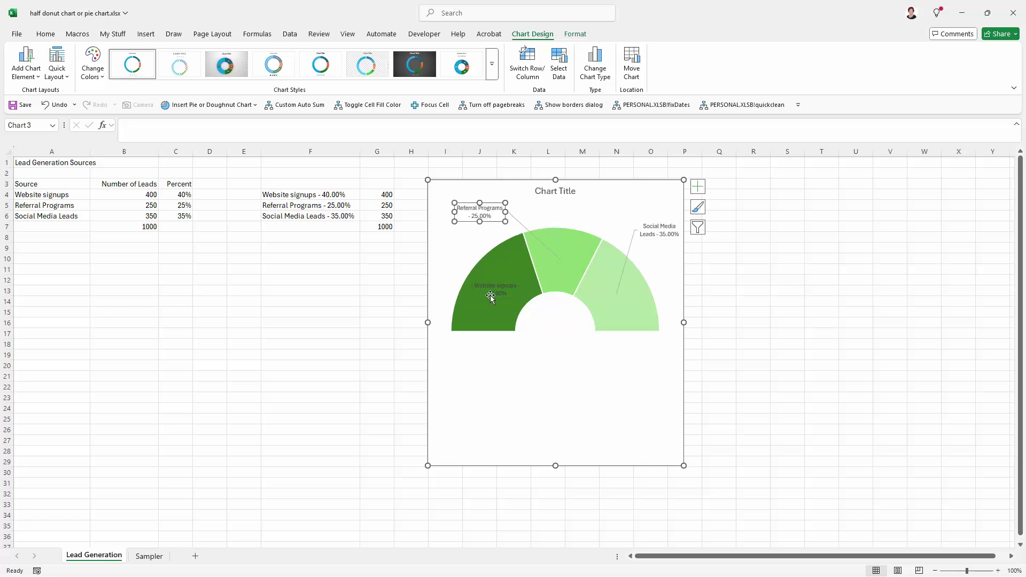
{"action": "left_click", "coordinate": [491, 297]}
{"action": "left_click_drag", "start_coordinate": [491, 297], "coordinate": [448, 259]}
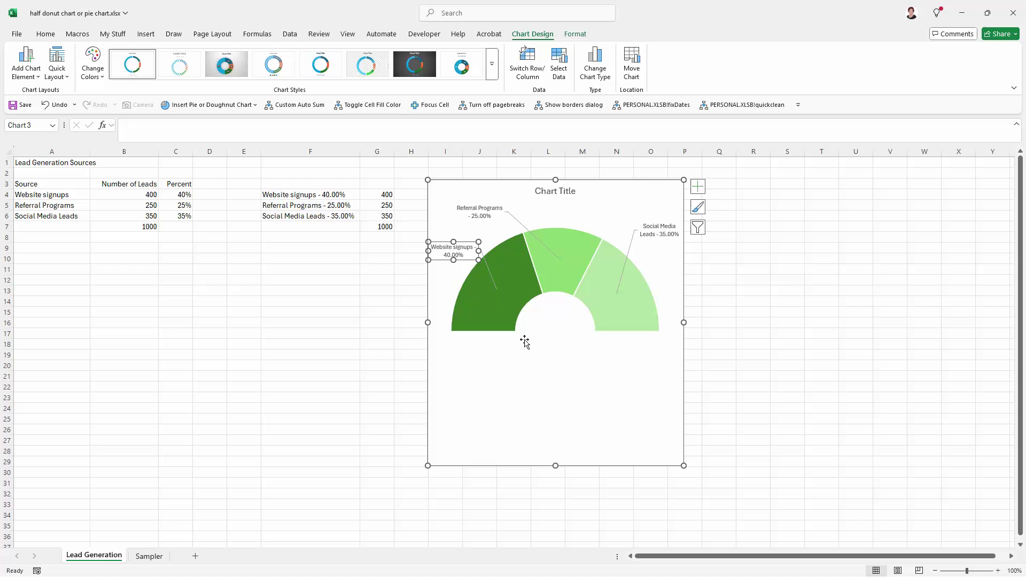
{"action": "left_click", "coordinate": [542, 242]}
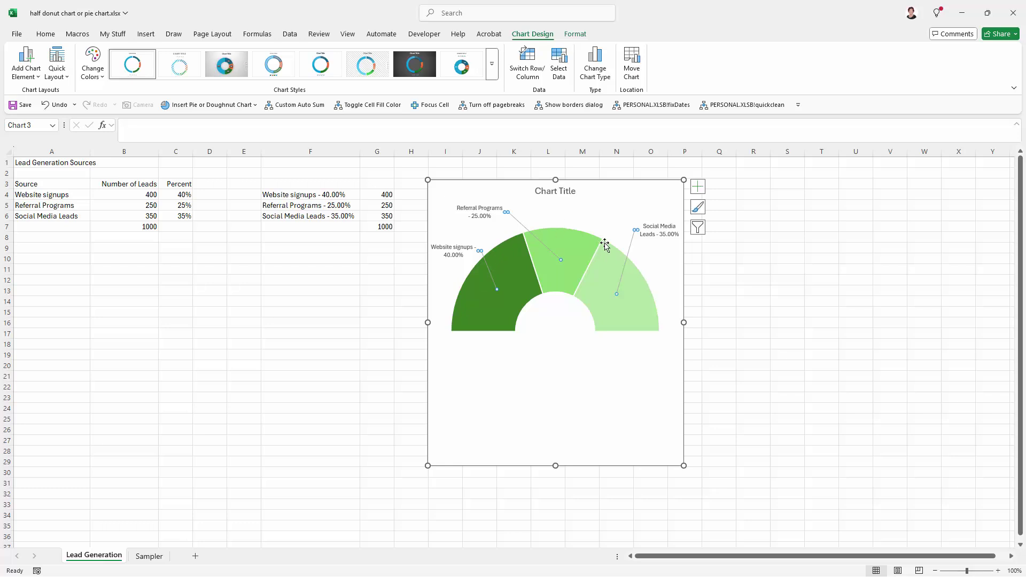
Step: Format the leader lines as solid dark green, 1.25 pt, dashed, and widen the chart slightly
{"action": "right_click", "coordinate": [630, 248]}
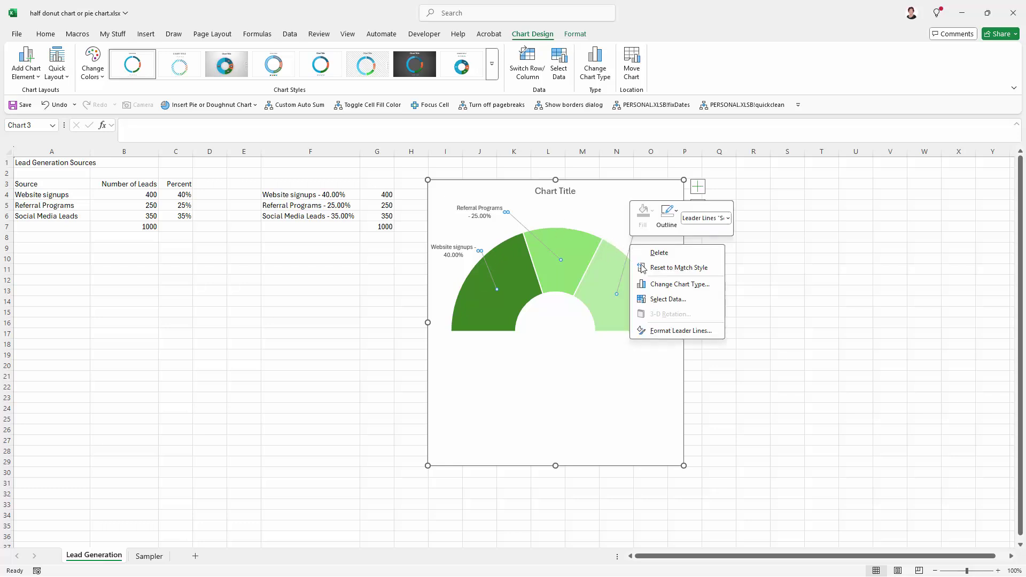
{"action": "left_click", "coordinate": [660, 331]}
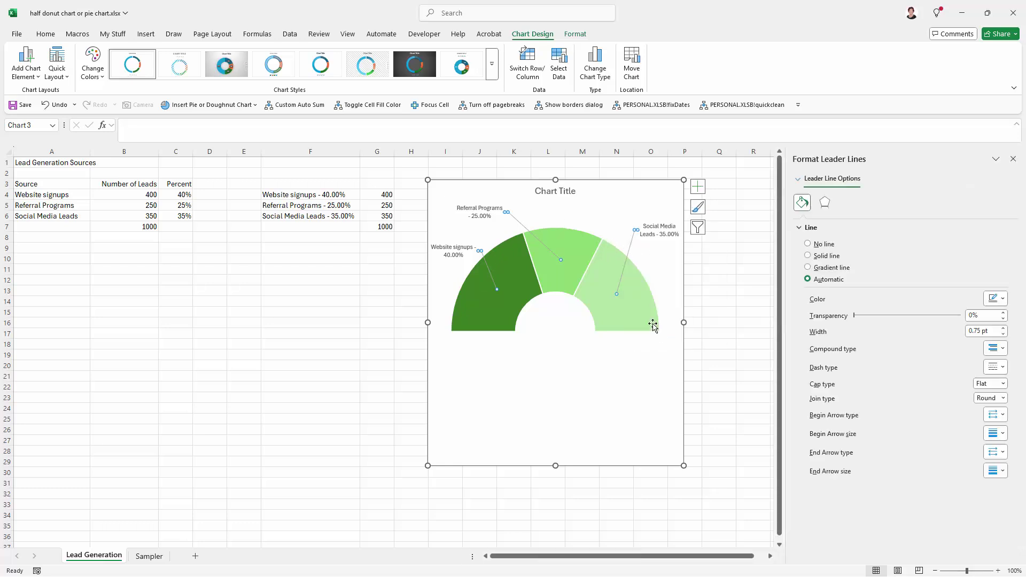
{"action": "left_click", "coordinate": [1003, 300]}
{"action": "left_click", "coordinate": [1015, 423]}
{"action": "double_click", "coordinate": [1003, 328]}
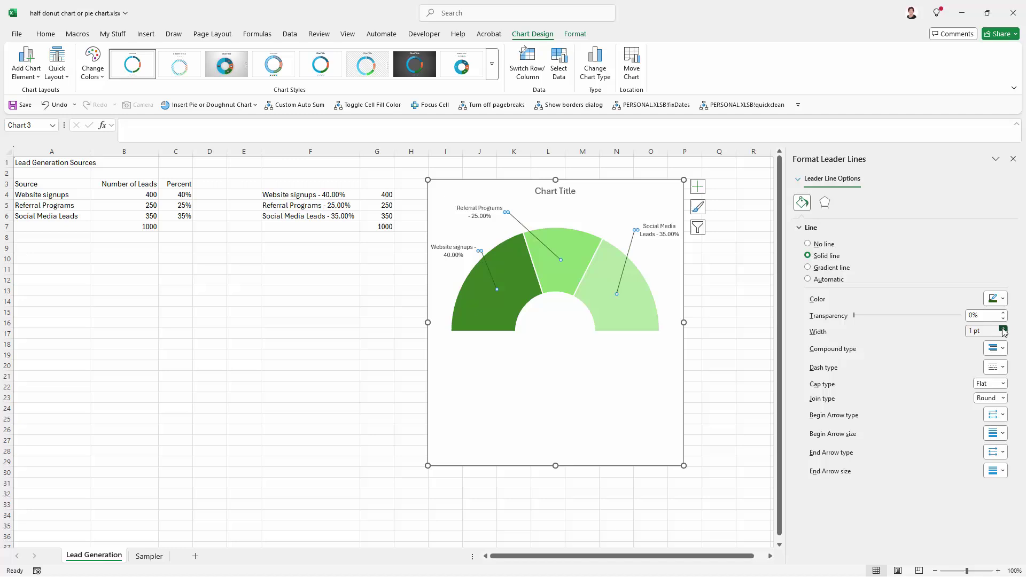
{"action": "left_click", "coordinate": [1001, 368]}
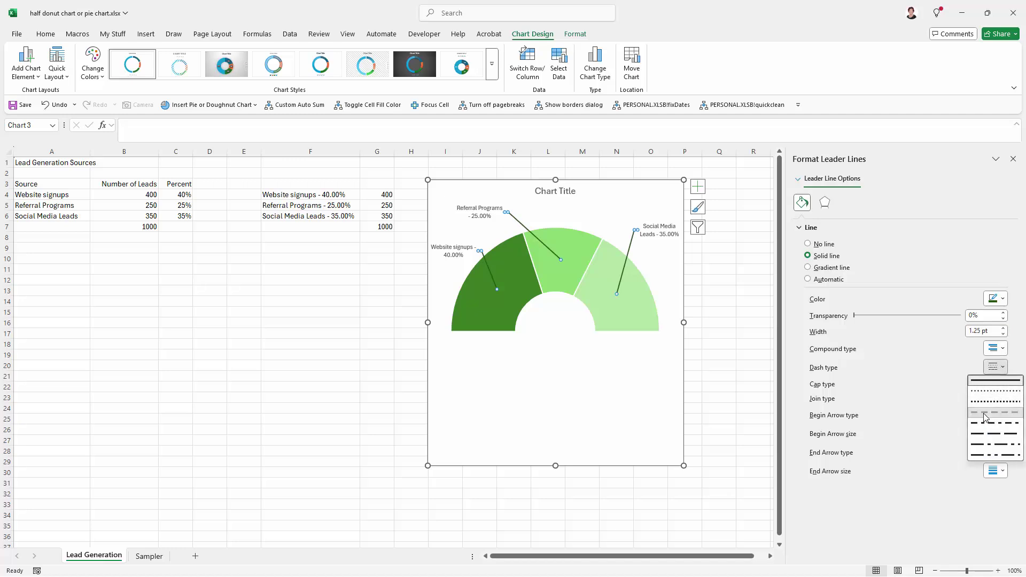
{"action": "left_click", "coordinate": [987, 416]}
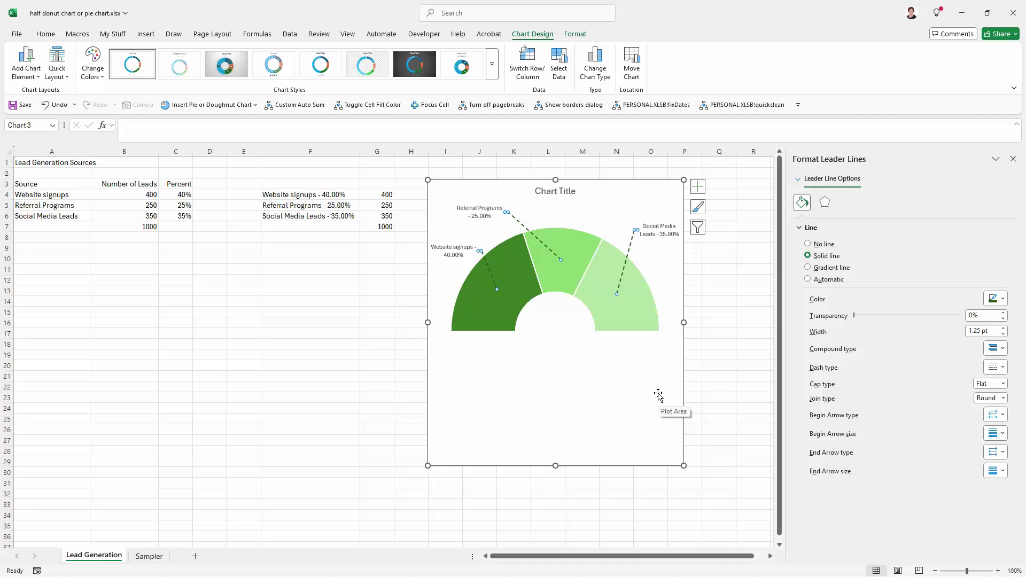
{"action": "left_click", "coordinate": [1014, 158]}
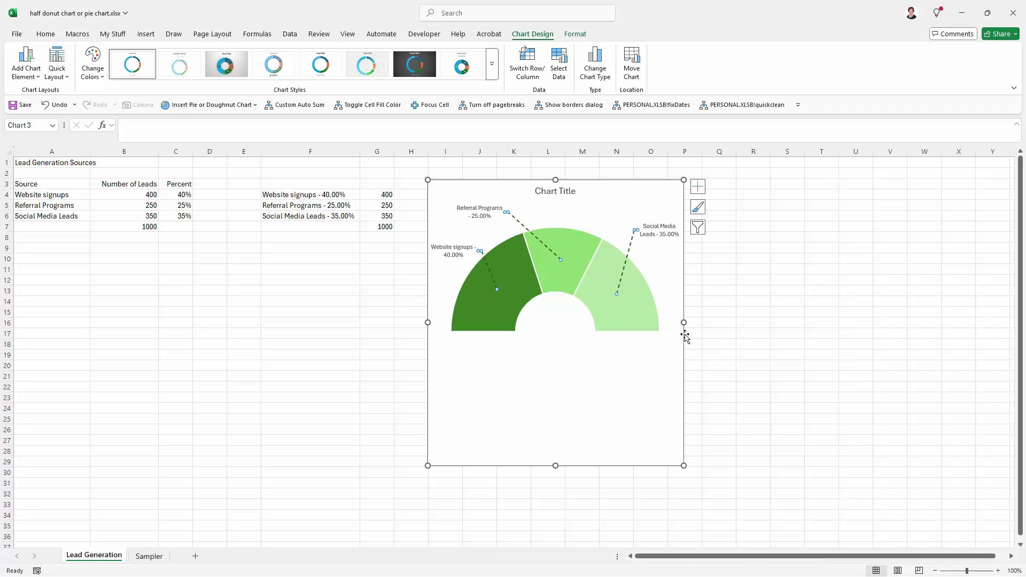
{"action": "left_click_drag", "start_coordinate": [684, 322], "coordinate": [706, 323]}
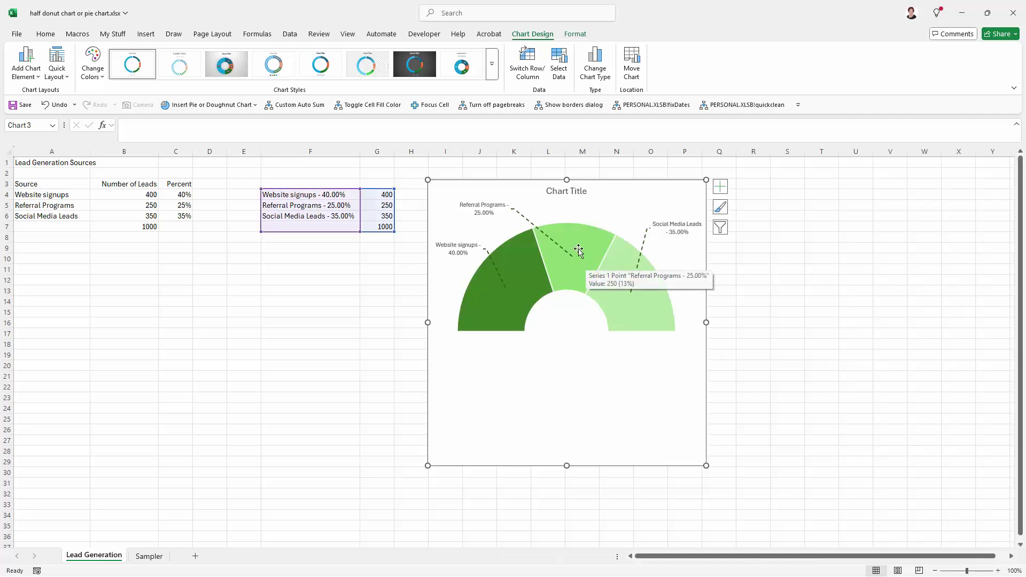
Step: Set the chart title to the formula =A1 so it shows 'Lead Generation Sources'
{"action": "left_click", "coordinate": [570, 191]}
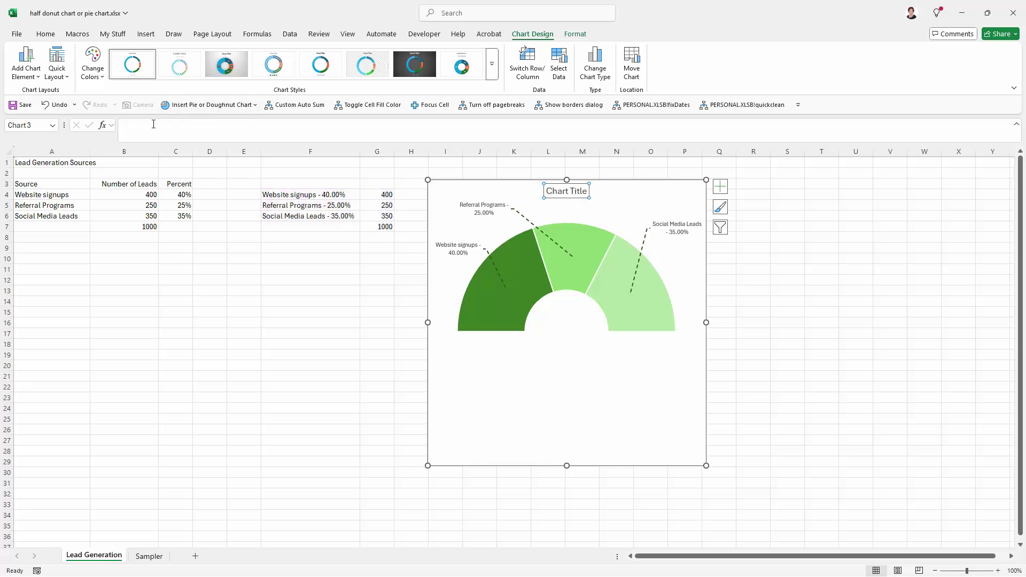
{"action": "left_click", "coordinate": [135, 124]}
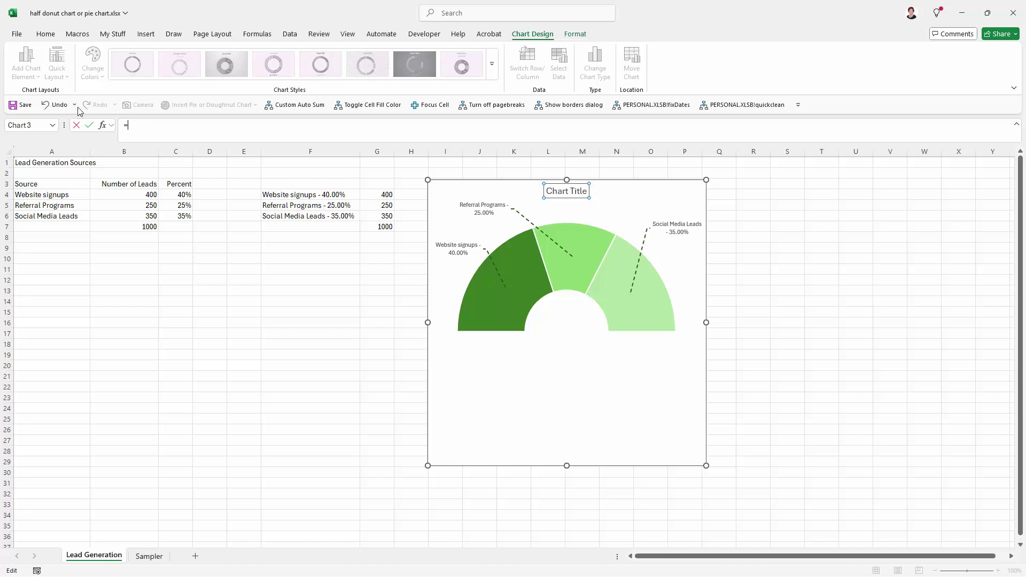
{"action": "left_click", "coordinate": [26, 163]}
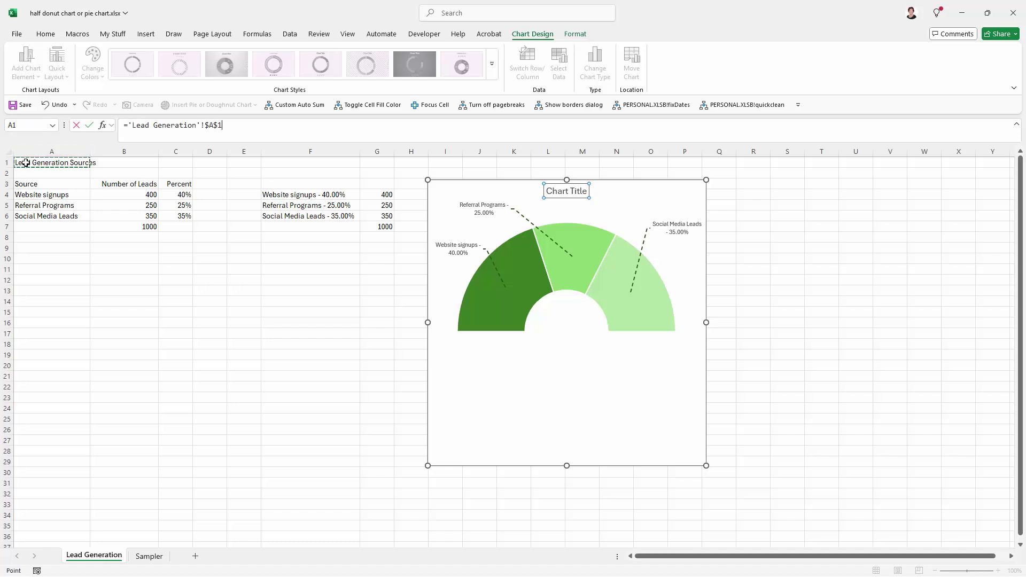
{"action": "key", "text": "Return"}
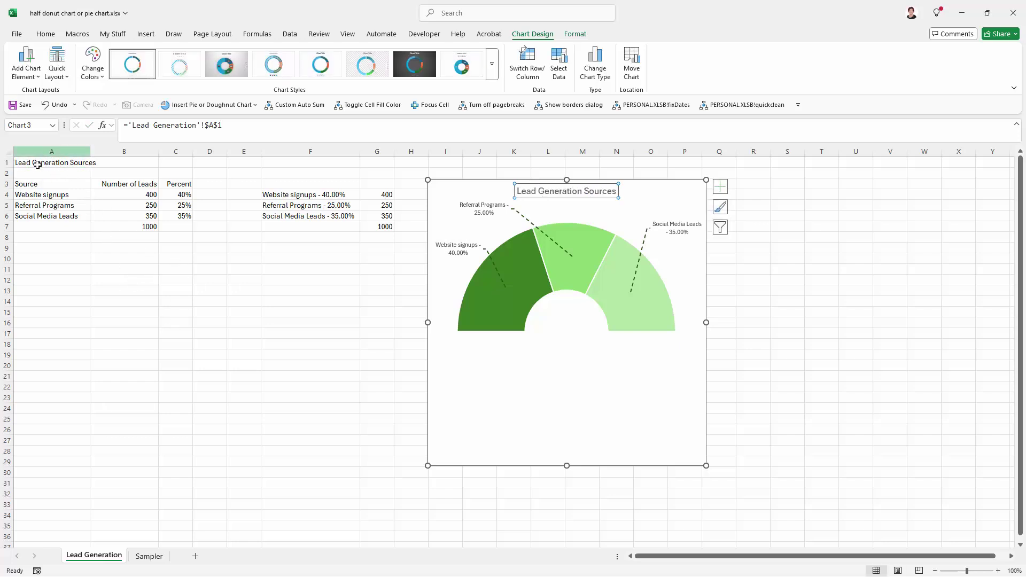
{"action": "left_click", "coordinate": [37, 163]}
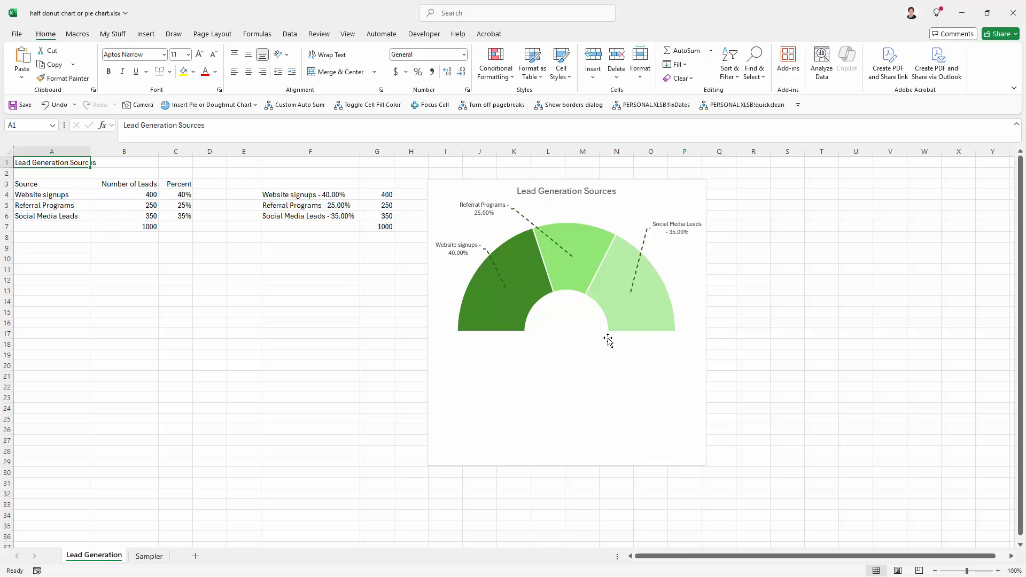
Step: Shift the chart slightly right, then hide columns F:G and undo it after the chart goes blank
{"action": "left_click_drag", "start_coordinate": [667, 298], "coordinate": [684, 296]}
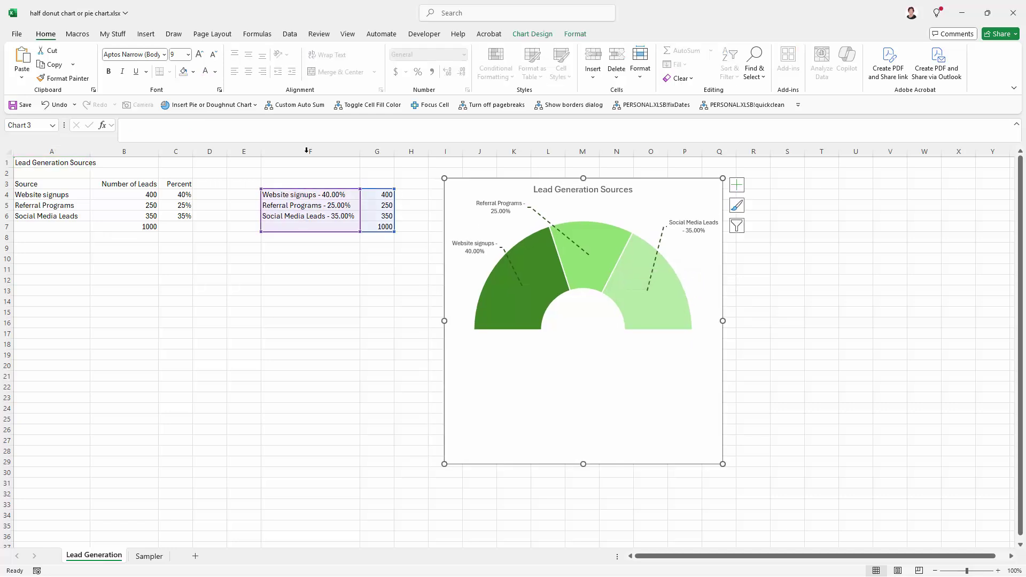
{"action": "left_click_drag", "start_coordinate": [274, 150], "coordinate": [375, 151]}
{"action": "right_click", "coordinate": [375, 151]}
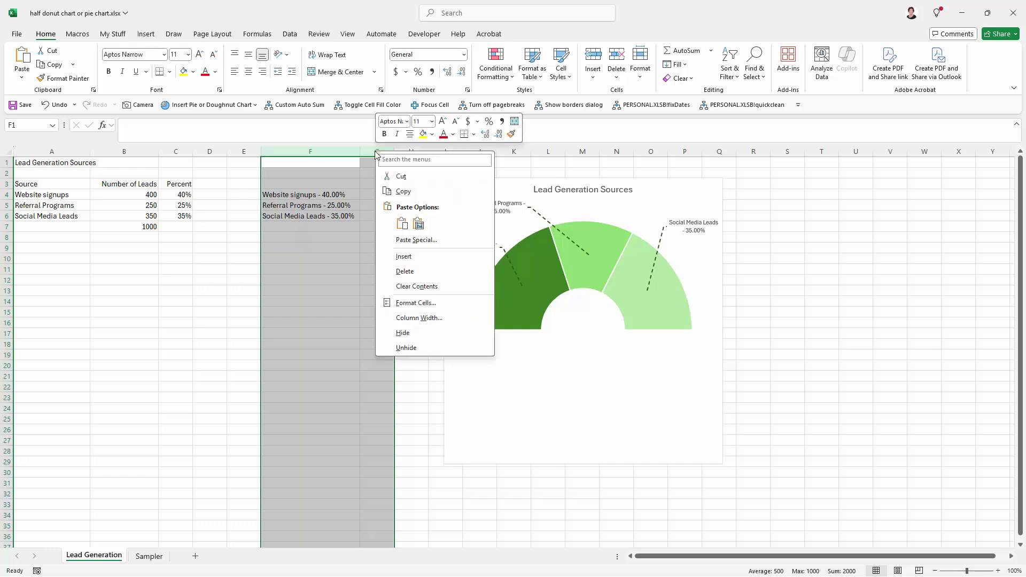
{"action": "left_click", "coordinate": [396, 333]}
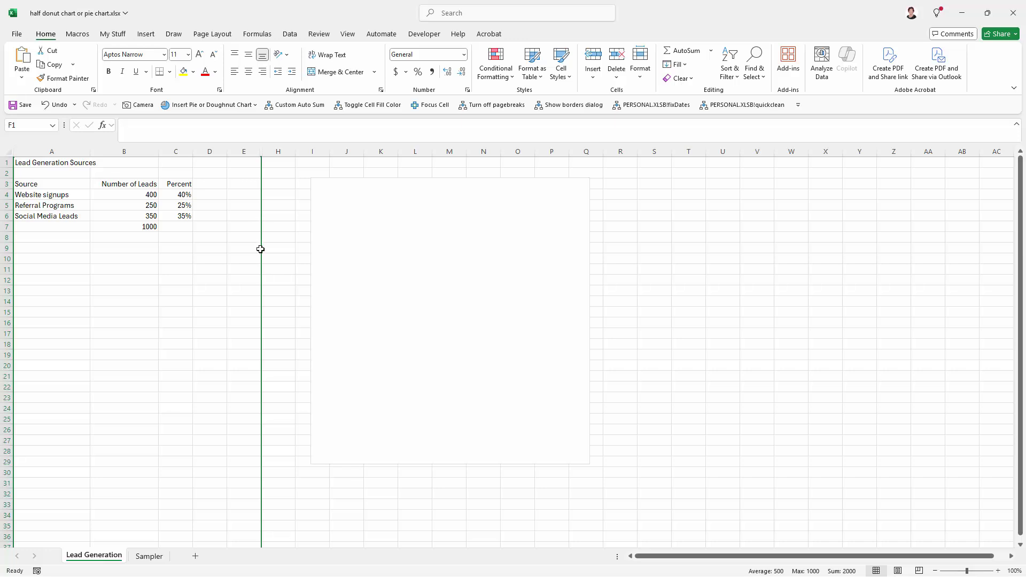
{"action": "key", "text": "ctrl+z"}
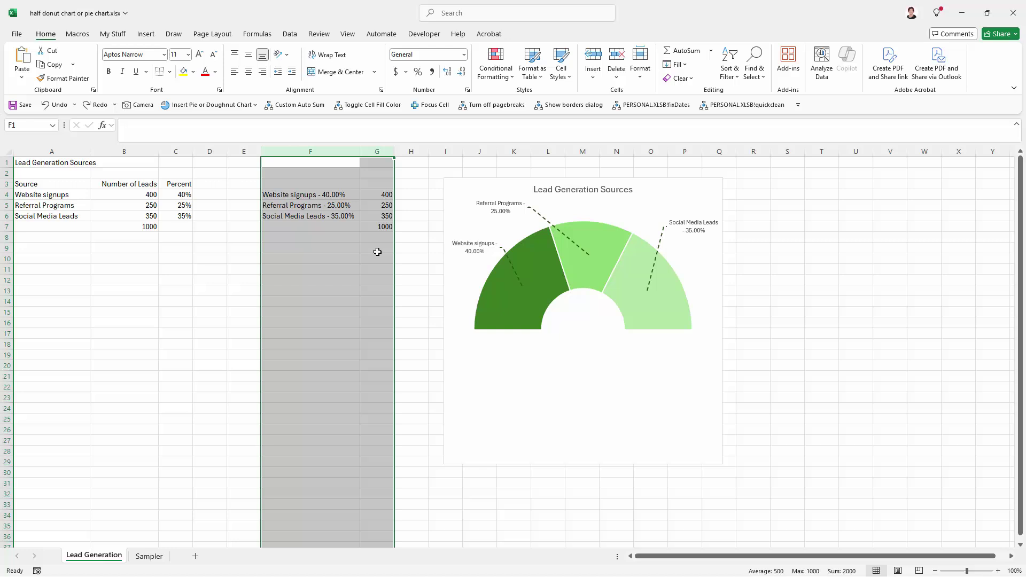
{"action": "left_click", "coordinate": [583, 233]}
{"action": "mouse_move", "coordinate": [583, 233]}
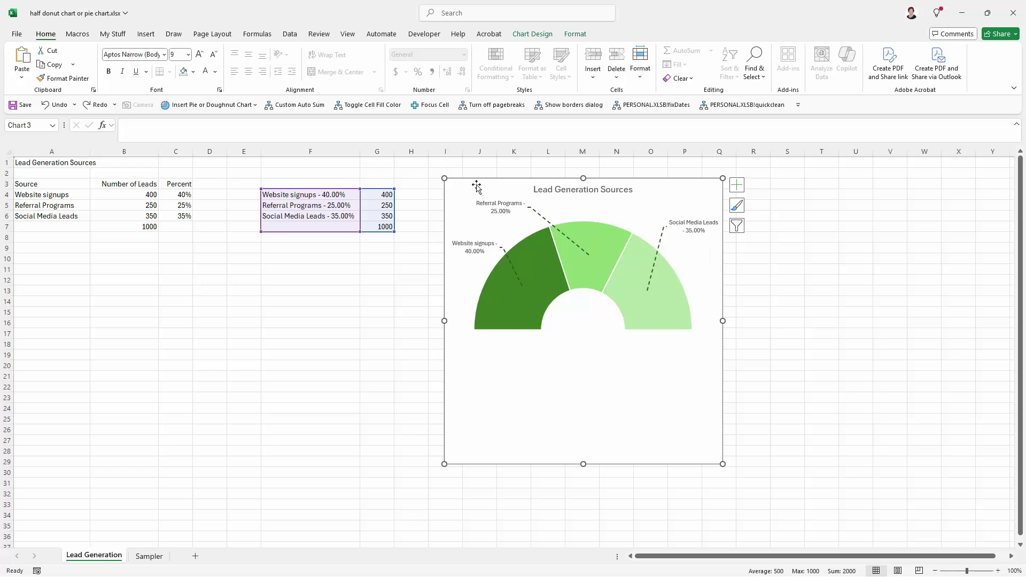
Step: Turn on 'Show data in hidden rows and columns' for the chart, then select columns F:G
{"action": "left_click", "coordinate": [532, 34]}
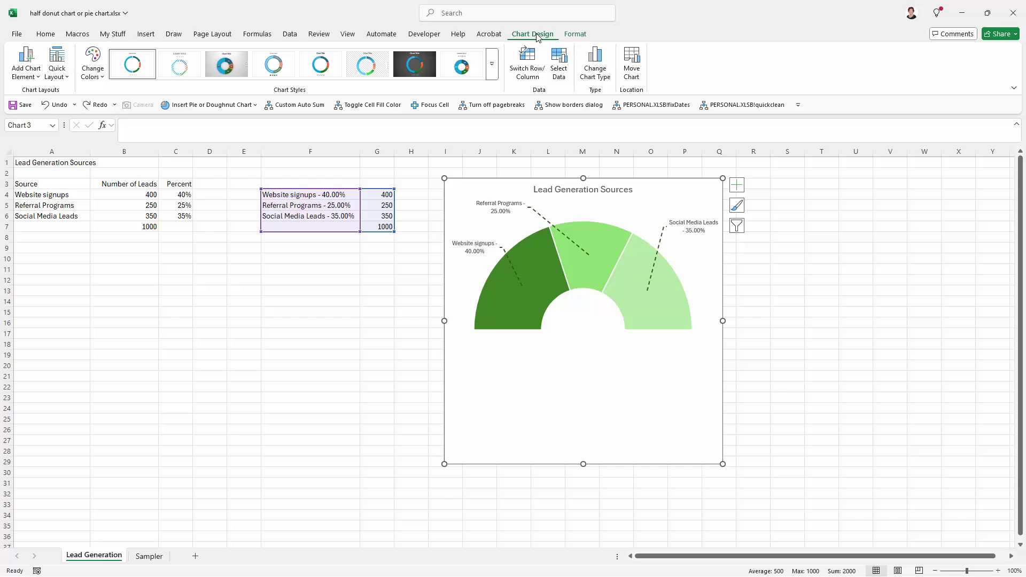
{"action": "left_click", "coordinate": [559, 72]}
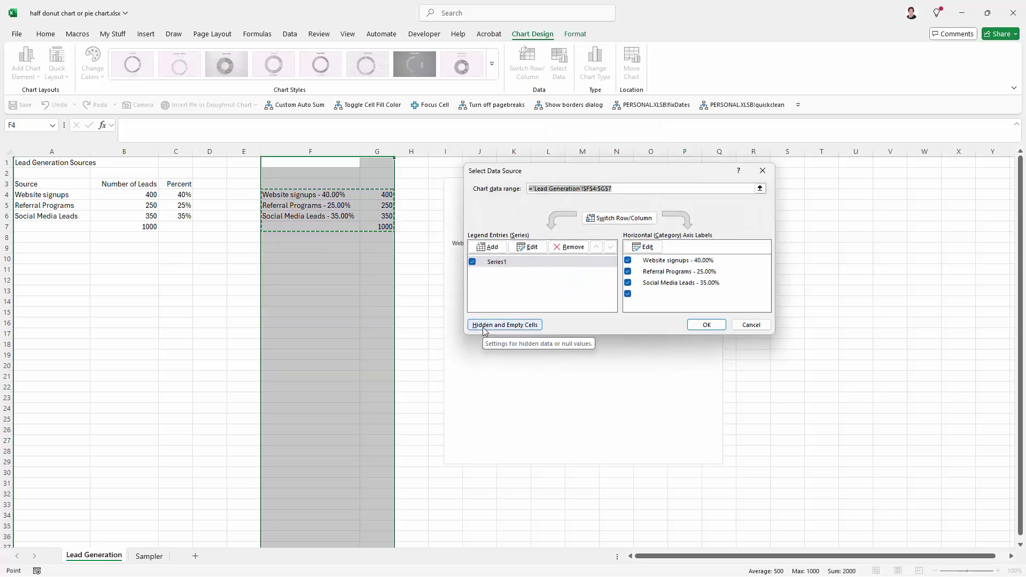
{"action": "left_click", "coordinate": [485, 326]}
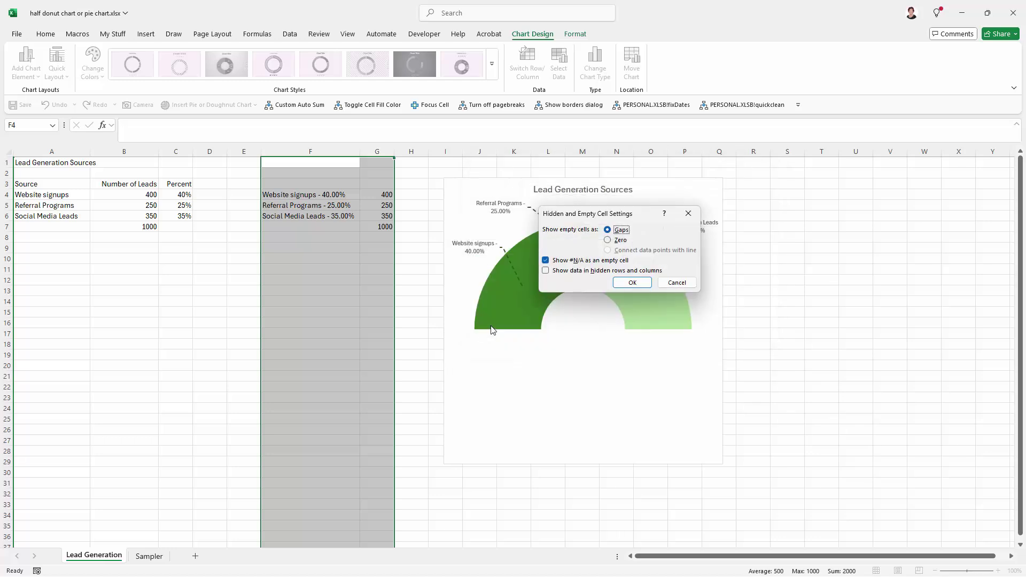
{"action": "left_click", "coordinate": [546, 271]}
{"action": "left_click", "coordinate": [631, 283]}
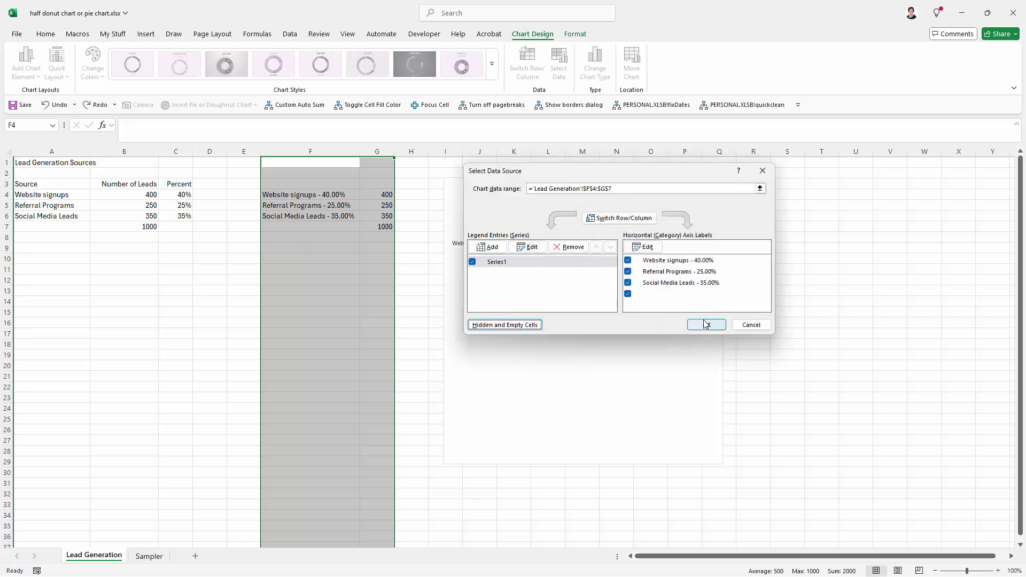
{"action": "left_click", "coordinate": [705, 325]}
{"action": "left_click_drag", "start_coordinate": [358, 152], "coordinate": [369, 150]}
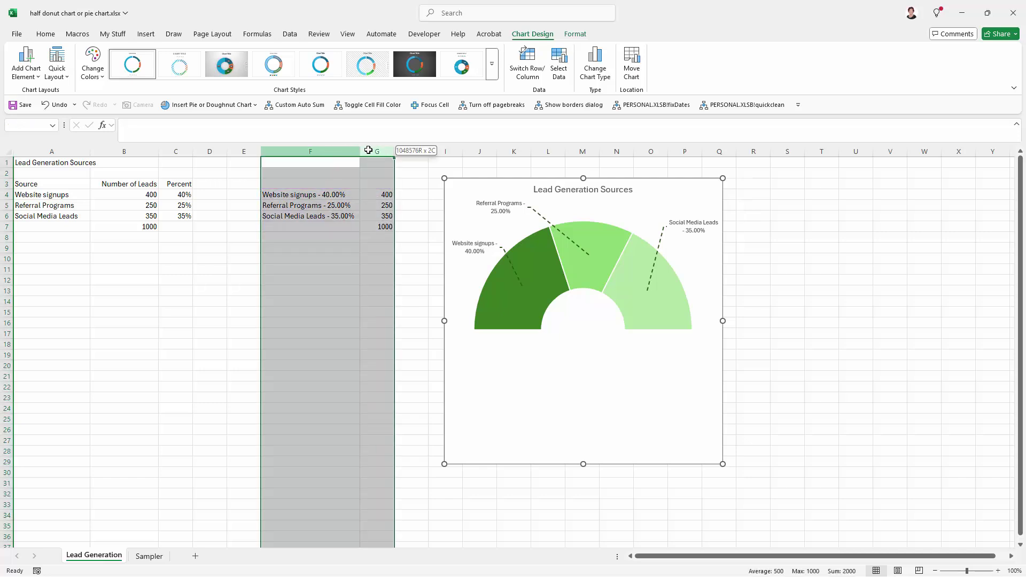
{"action": "right_click", "coordinate": [370, 151]}
{"action": "left_click", "coordinate": [395, 335]}
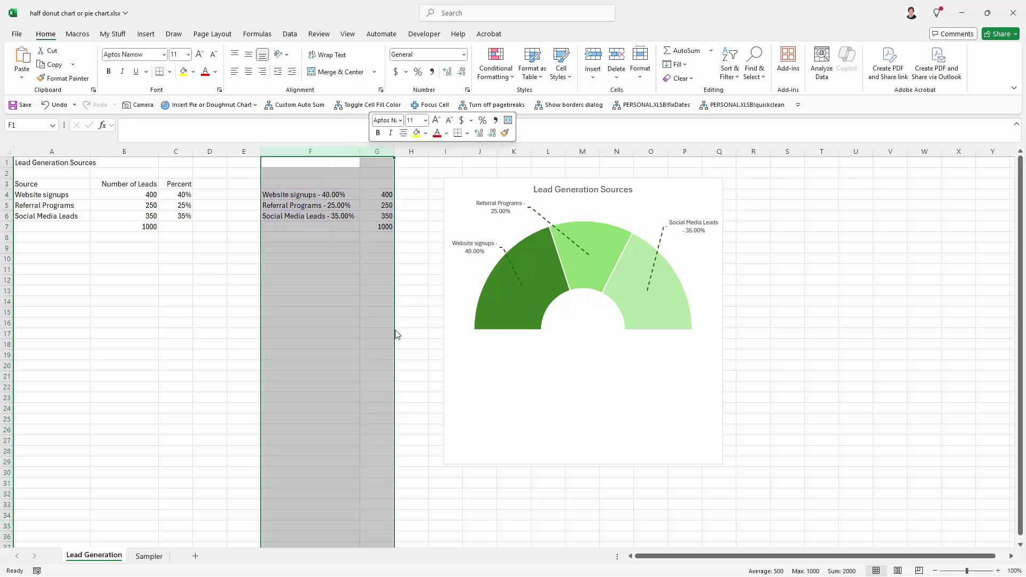
{"action": "mouse_move", "coordinate": [414, 239]}
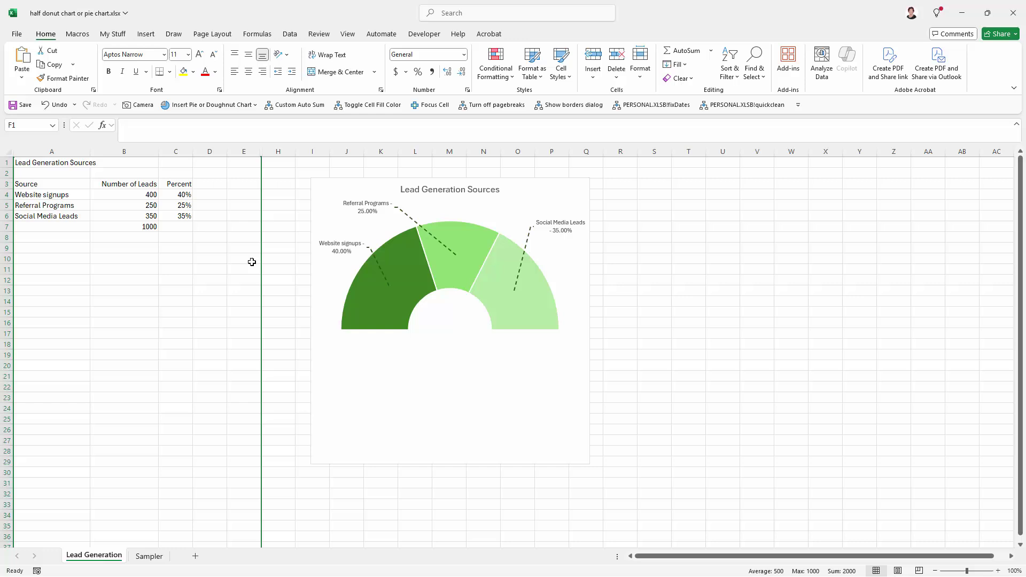
{"action": "left_click", "coordinate": [378, 380]}
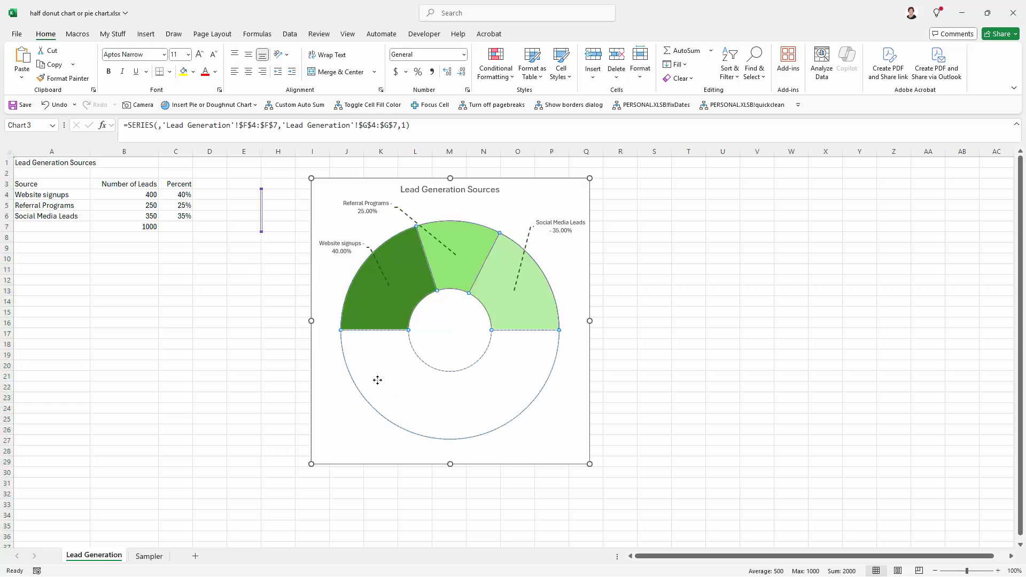
{"action": "left_click", "coordinate": [609, 378]}
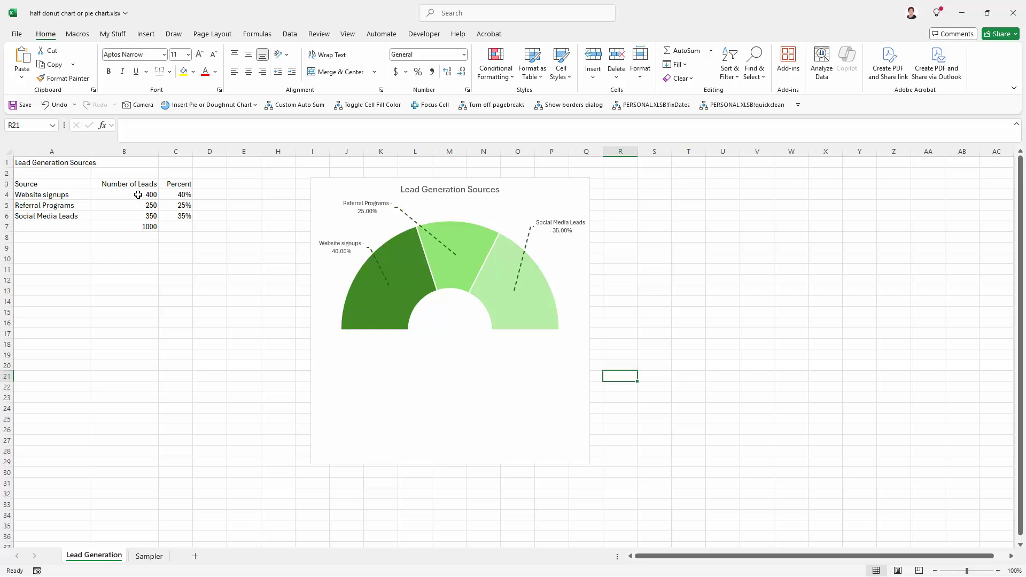
{"action": "left_click", "coordinate": [124, 205]}
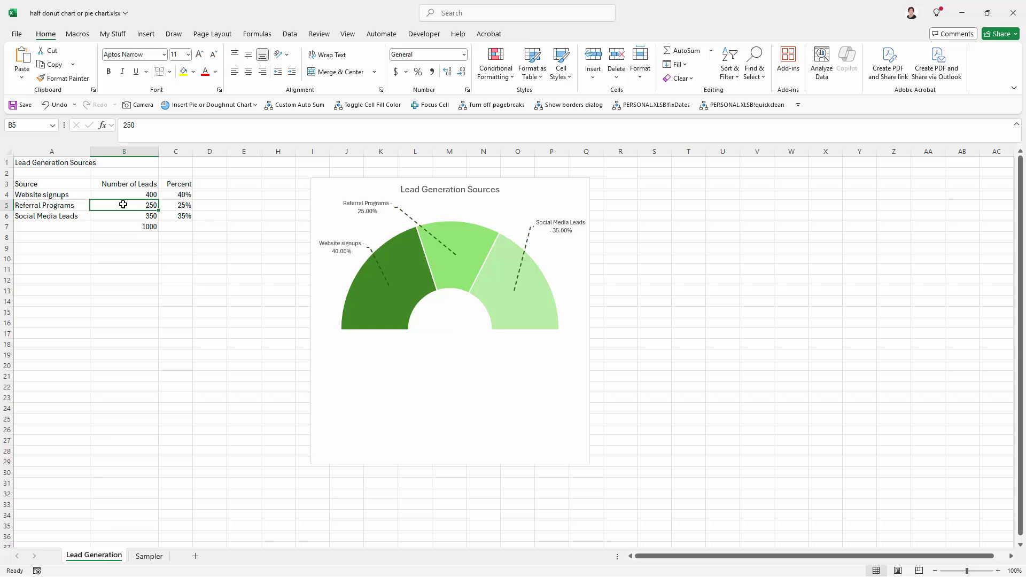
Step: Enter 600 leads in B5 and nudge the Social Media Leads label lower
{"action": "type", "text": "600"}
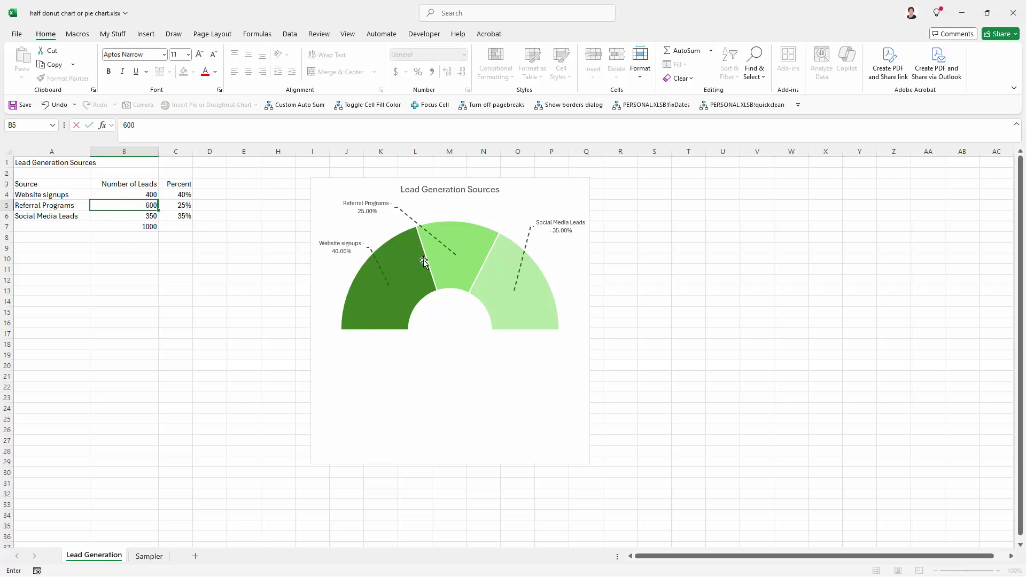
{"action": "mouse_move", "coordinate": [473, 245]}
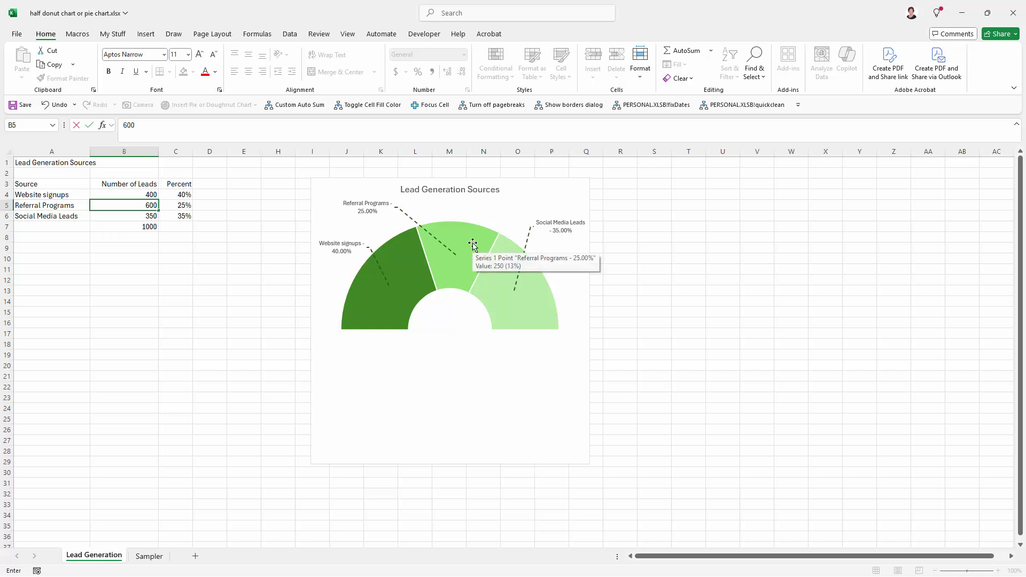
{"action": "key", "text": "Return"}
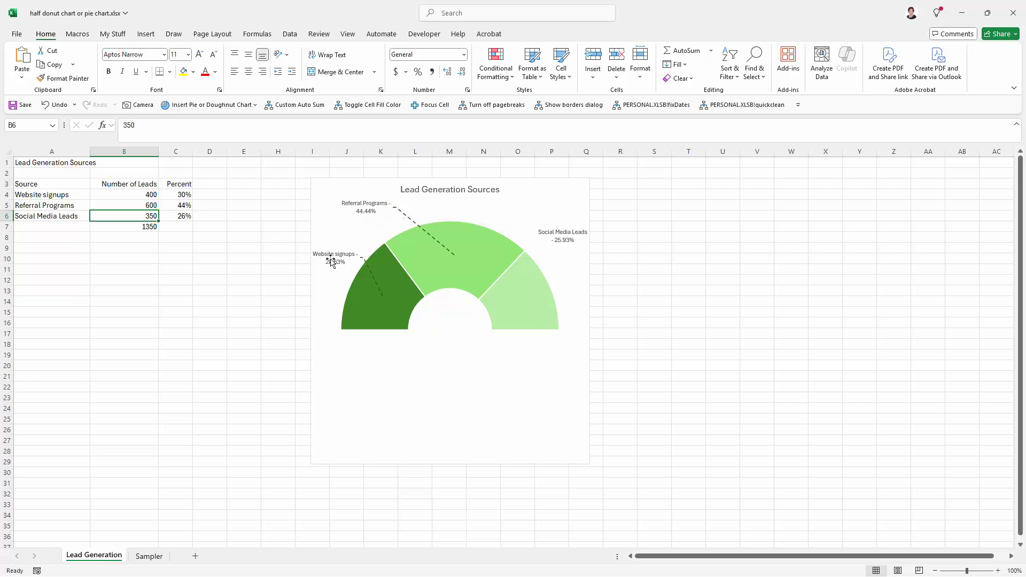
{"action": "left_click", "coordinate": [571, 239]}
{"action": "left_click", "coordinate": [559, 231]}
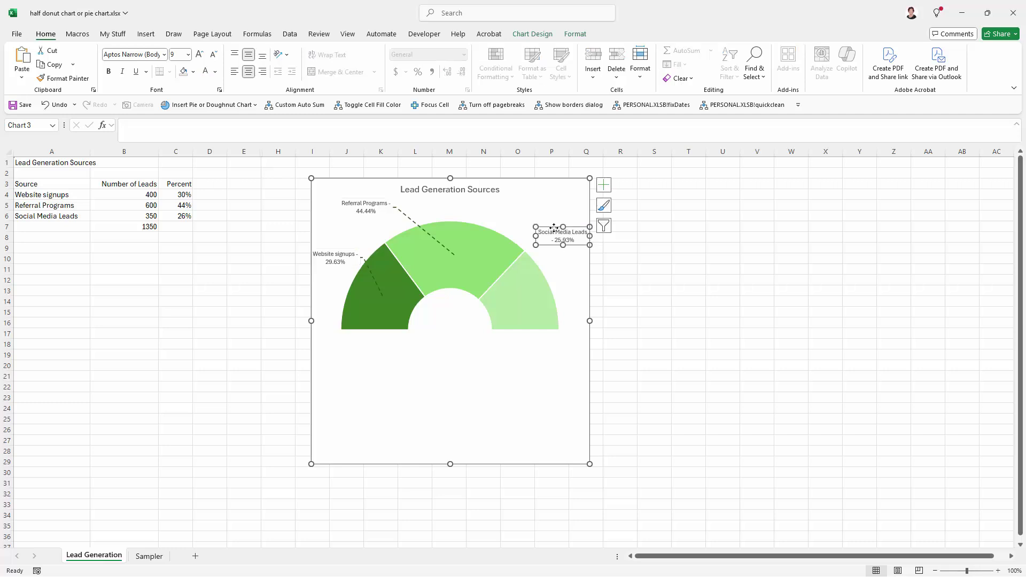
{"action": "left_click_drag", "start_coordinate": [559, 231], "coordinate": [555, 240]}
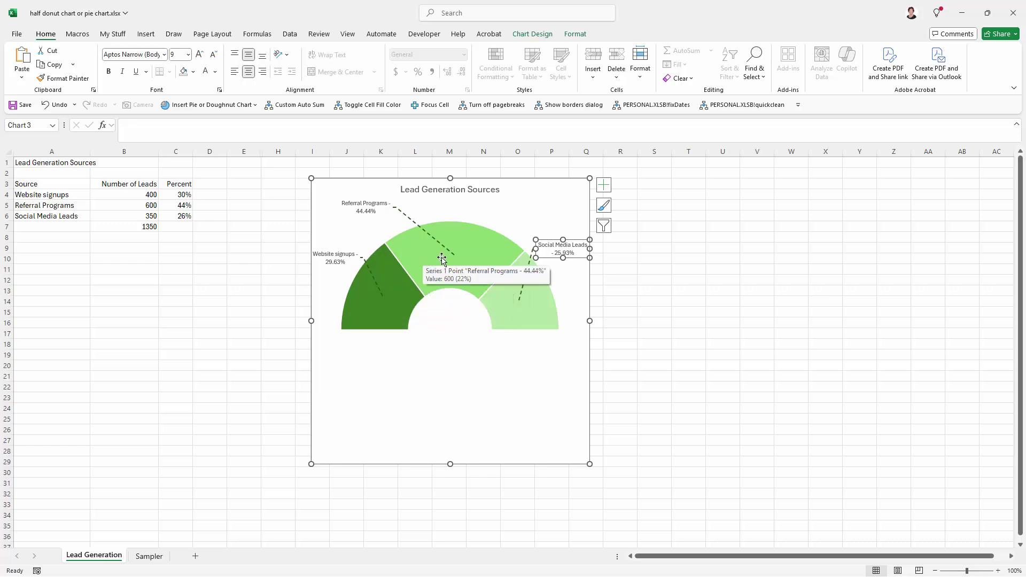
Step: Rename the source in A5 to 'Email campaign'
{"action": "left_click", "coordinate": [41, 206]}
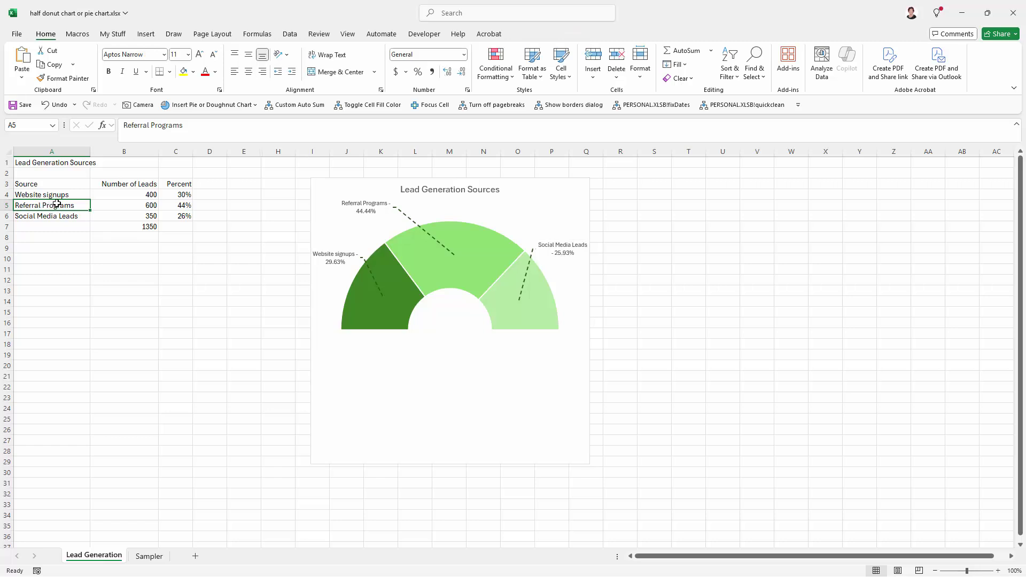
{"action": "type", "text": "Email campaign"}
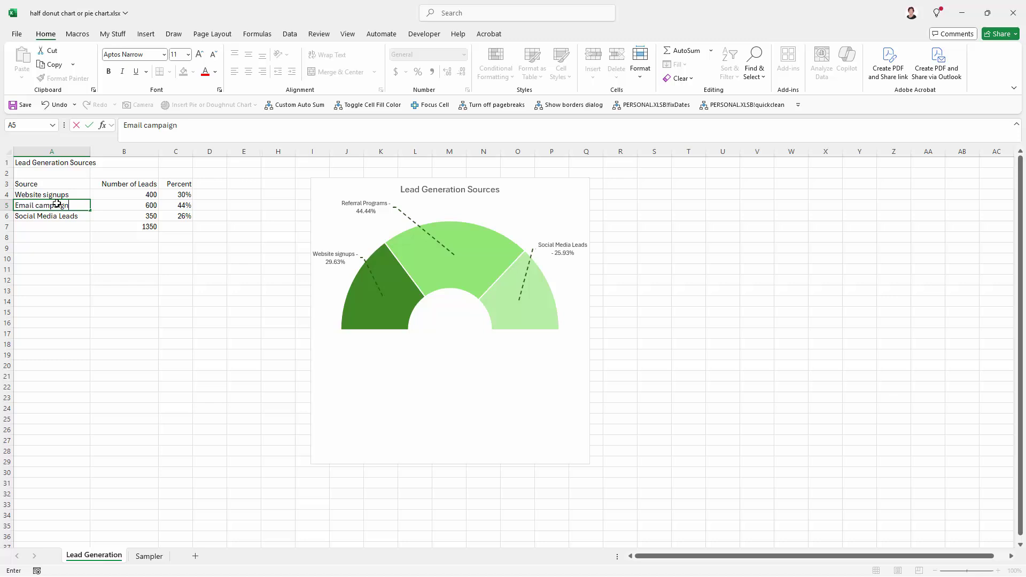
{"action": "key", "text": "Return"}
{"action": "left_click", "coordinate": [59, 205]}
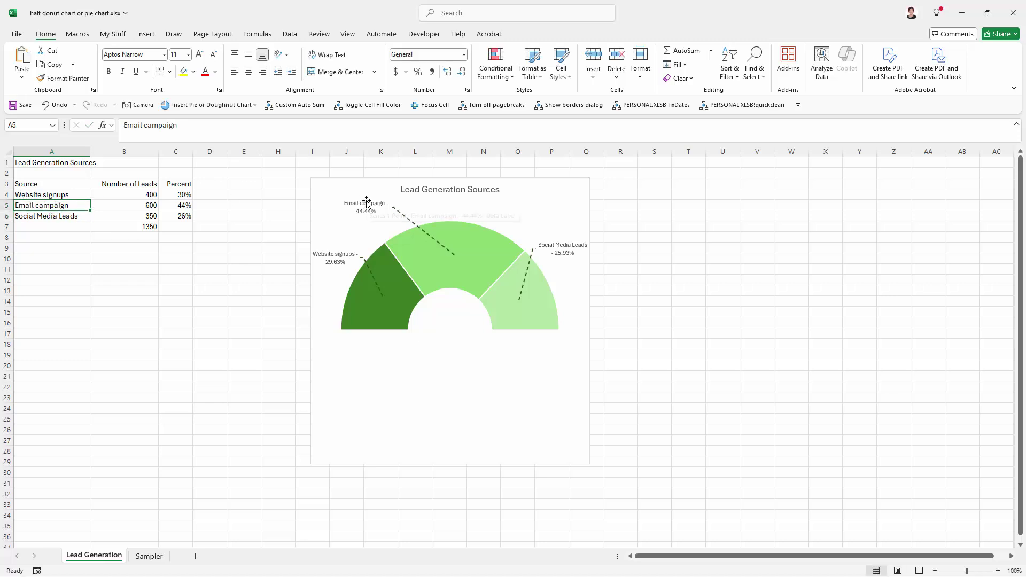
Step: Move the chart up and to the right, then select columns E:I for unhiding
{"action": "mouse_move", "coordinate": [441, 402]}
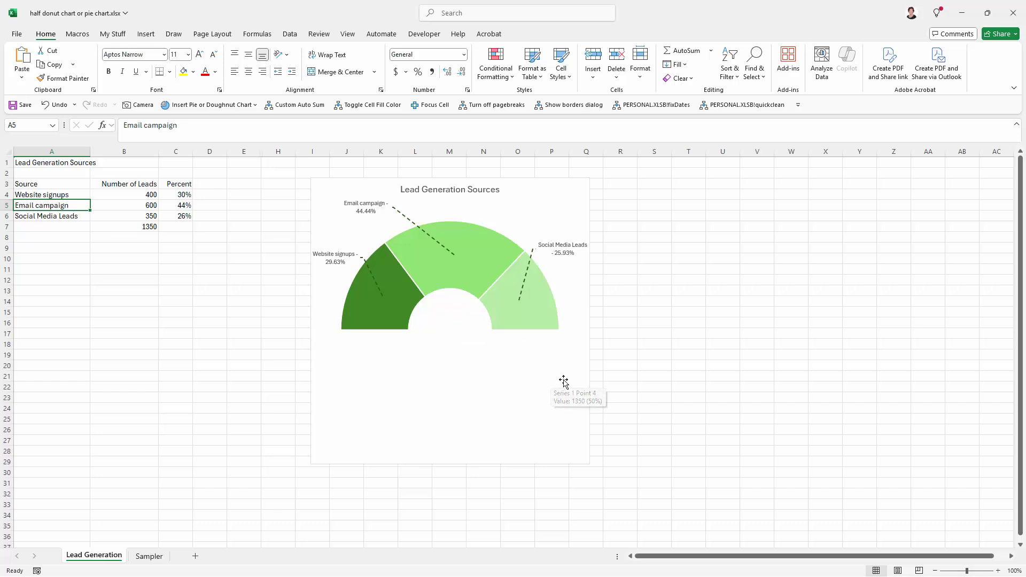
{"action": "left_click_drag", "start_coordinate": [567, 381], "coordinate": [850, 360]}
{"action": "left_click_drag", "start_coordinate": [241, 152], "coordinate": [320, 151]}
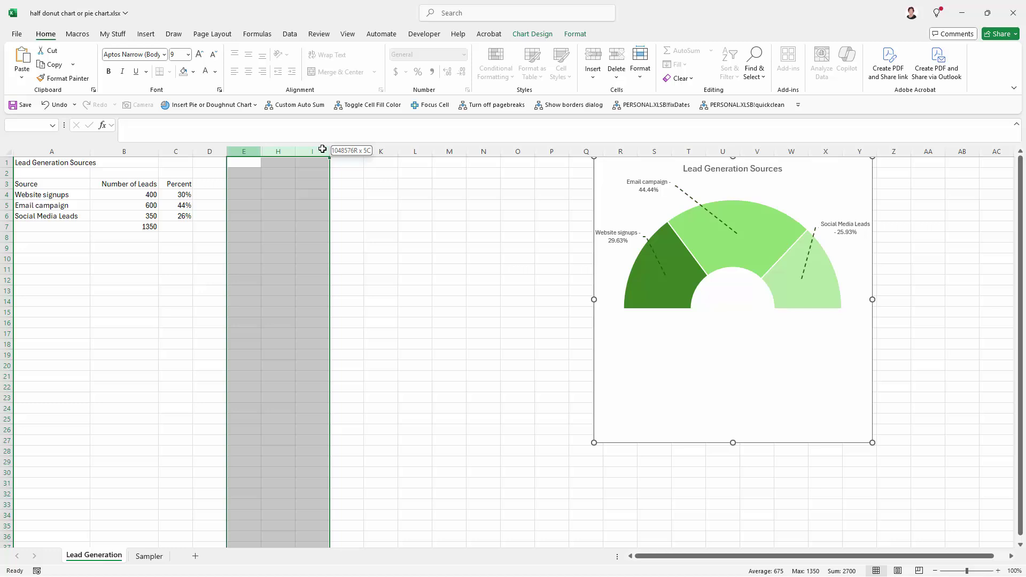
{"action": "right_click", "coordinate": [310, 154]}
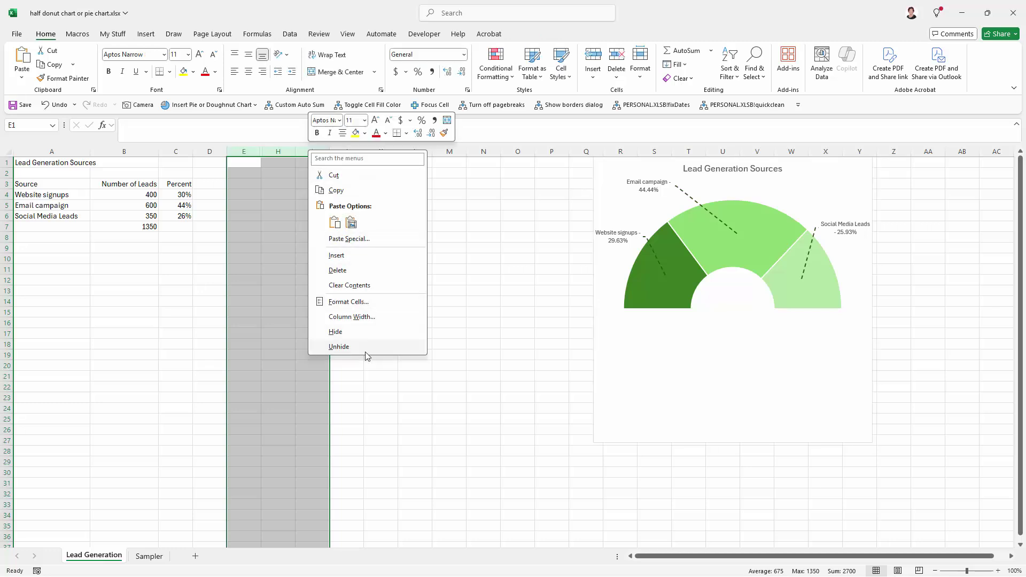
Step: Unhide columns F:G and insert a 2-D pie chart from G4:G7
{"action": "left_click", "coordinate": [342, 347]}
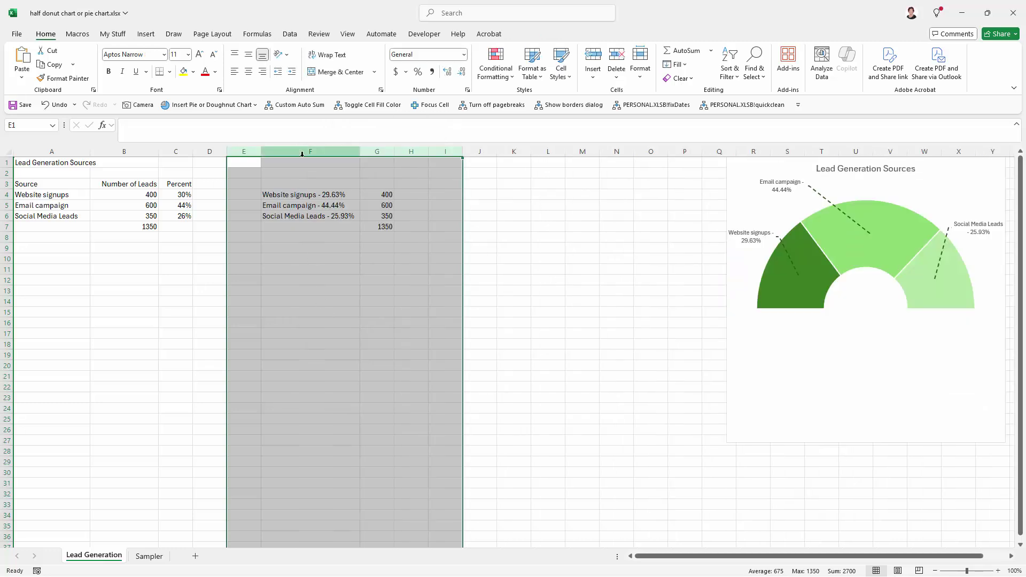
{"action": "left_click", "coordinate": [374, 196]}
{"action": "left_click_drag", "start_coordinate": [374, 195], "coordinate": [377, 227]}
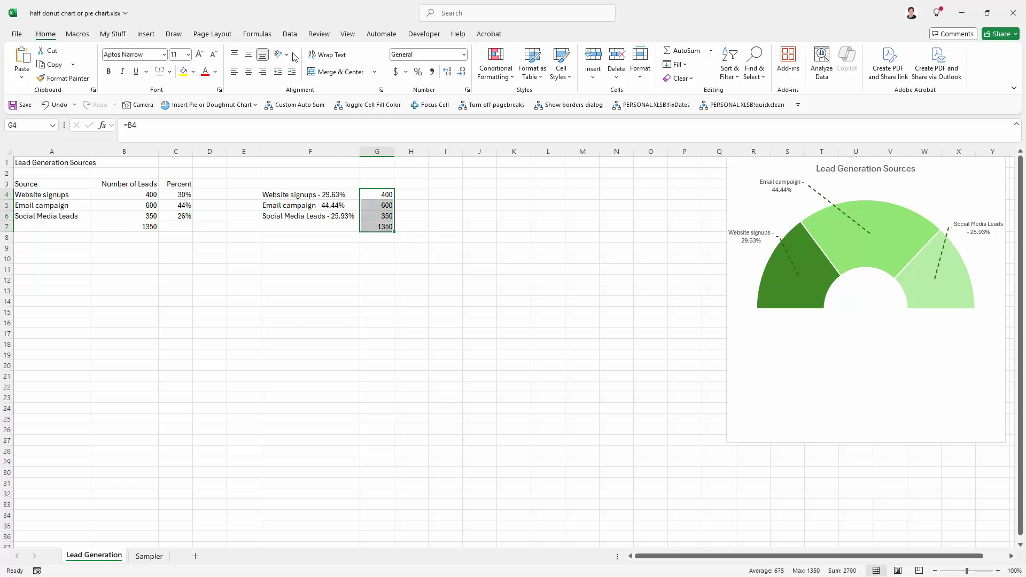
{"action": "left_click", "coordinate": [144, 34]}
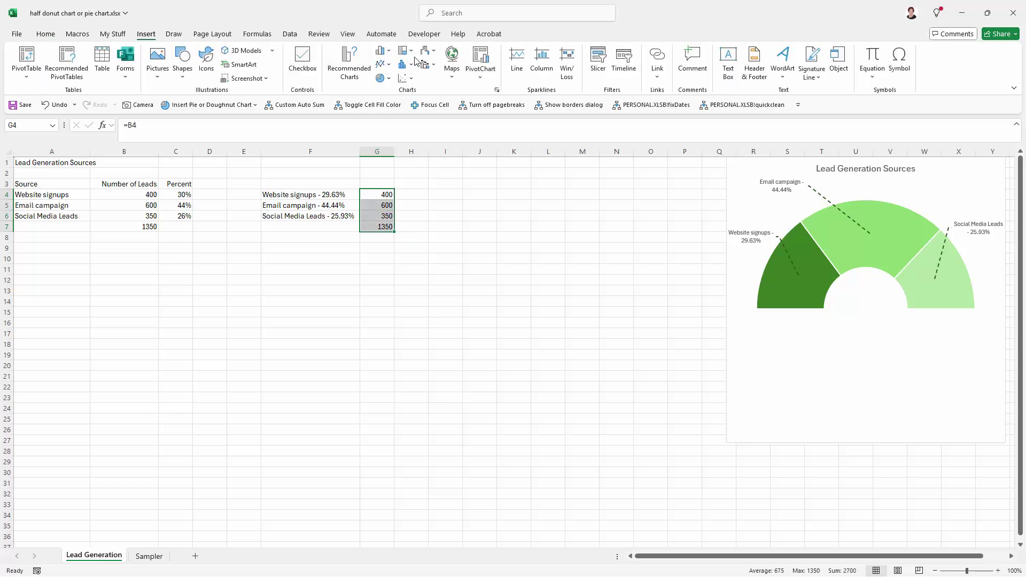
{"action": "left_click", "coordinate": [380, 78]}
{"action": "left_click", "coordinate": [392, 117]}
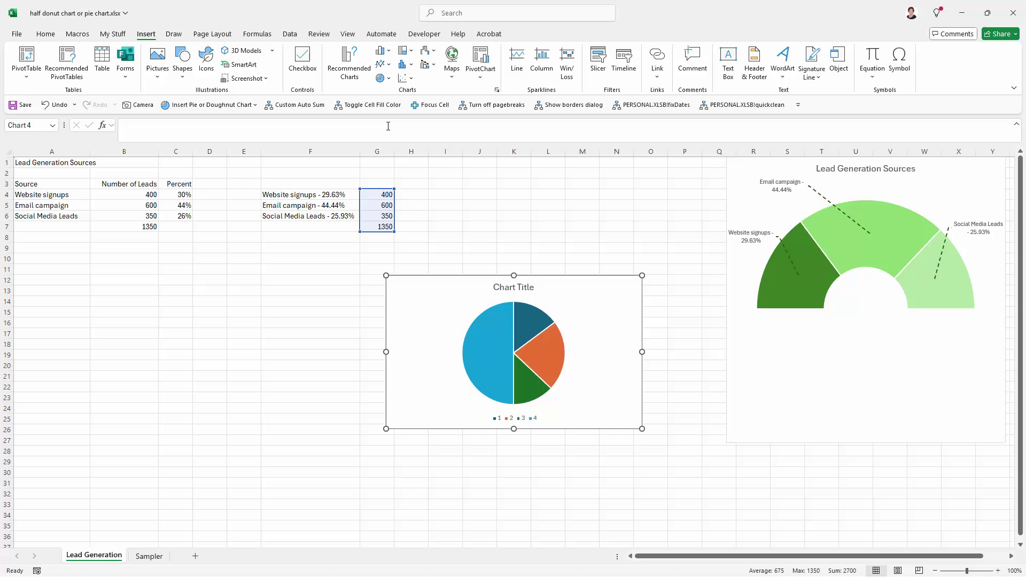
Step: Set the pie series' angle of first slice to 270°
{"action": "right_click", "coordinate": [537, 354]}
{"action": "left_click", "coordinate": [582, 465]}
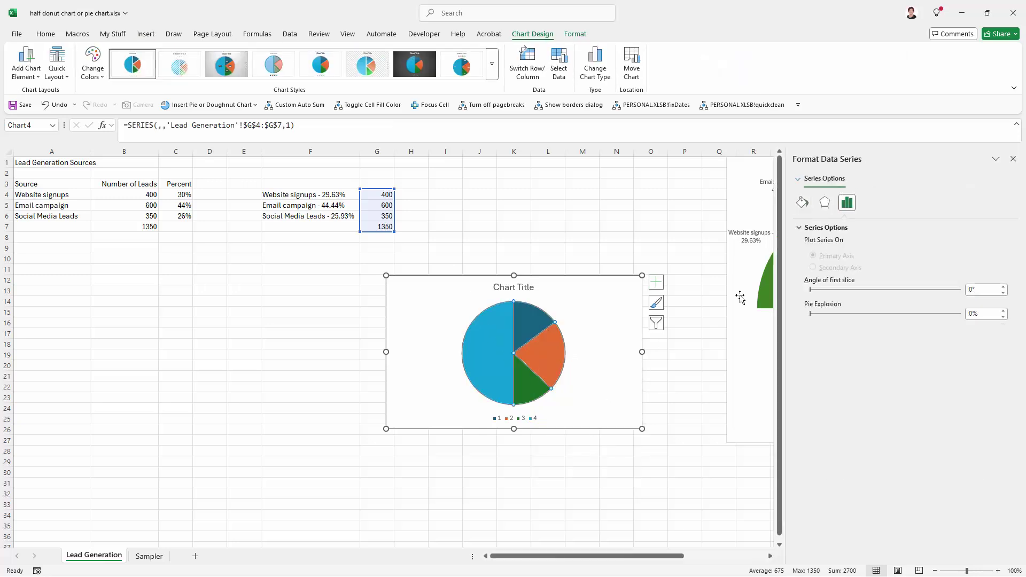
{"action": "left_click", "coordinate": [986, 289]}
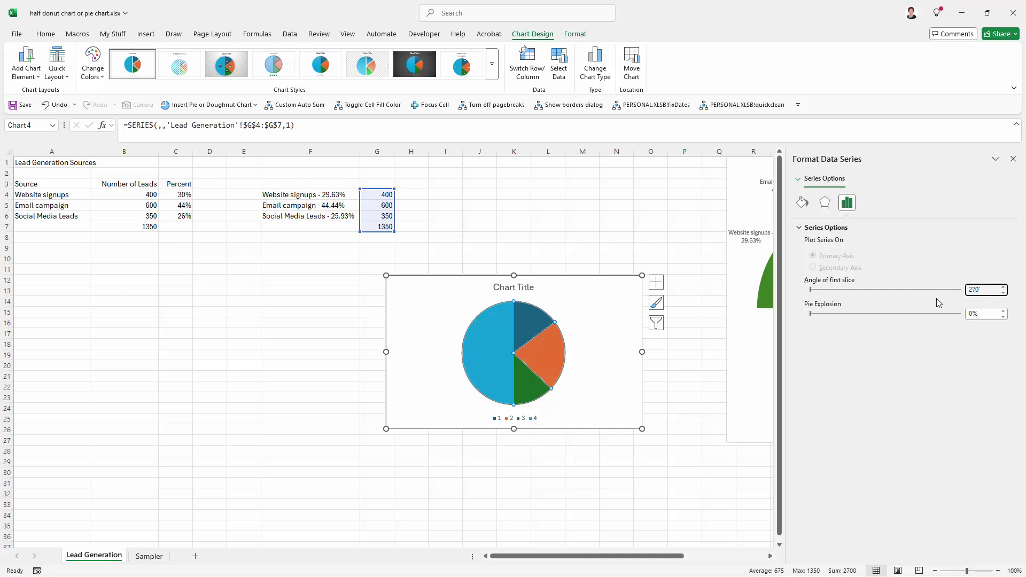
{"action": "type", "text": "270"}
{"action": "key", "text": "Return"}
{"action": "key", "text": "Tab"}
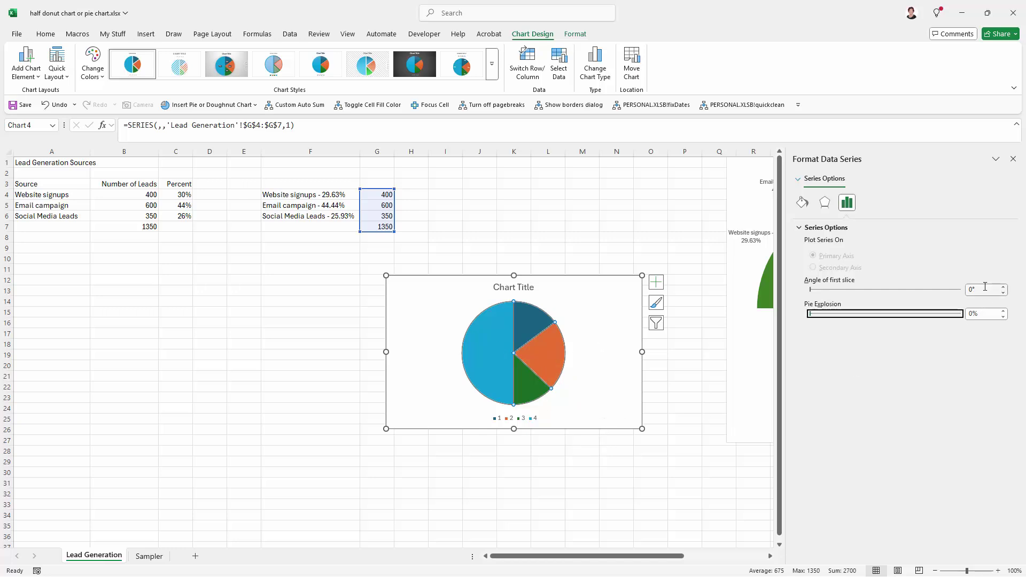
{"action": "key", "text": "shift+Tab"}
{"action": "type", "text": "270"}
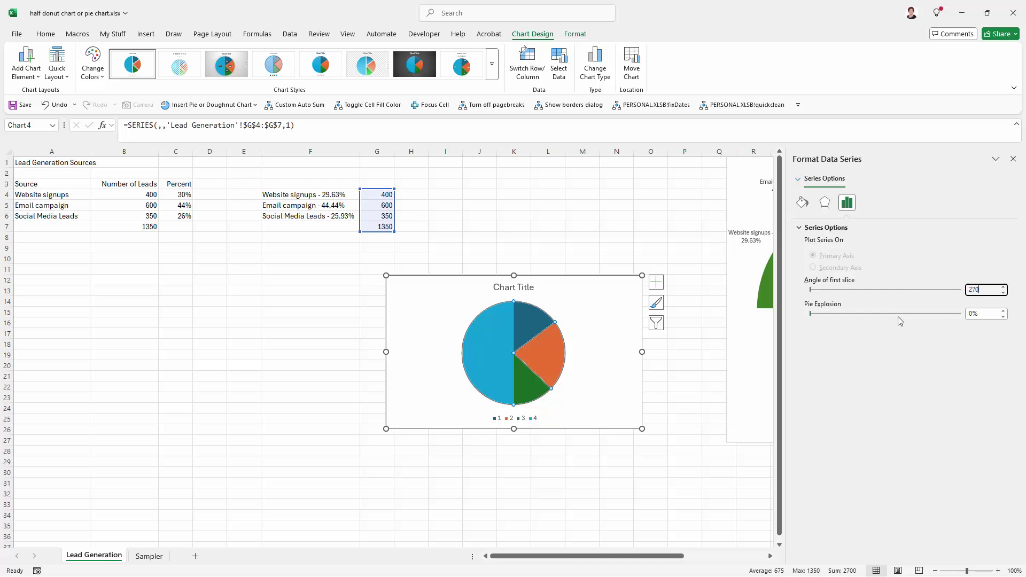
{"action": "key", "text": "Return"}
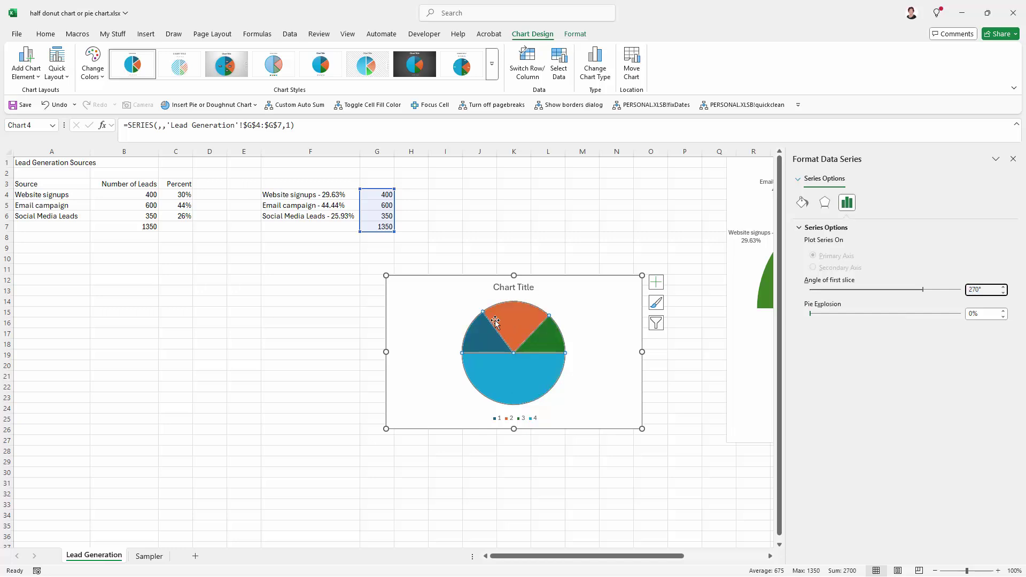
Step: Give the blue 1350-total slice no fill so it disappears
{"action": "left_click", "coordinate": [497, 389]}
{"action": "right_click", "coordinate": [504, 380]}
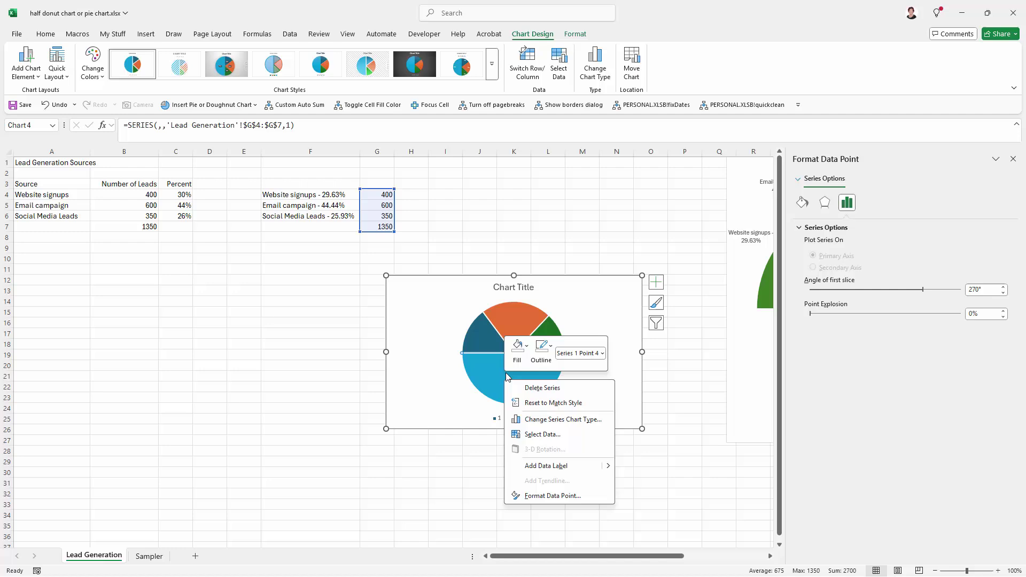
{"action": "left_click", "coordinate": [518, 350]}
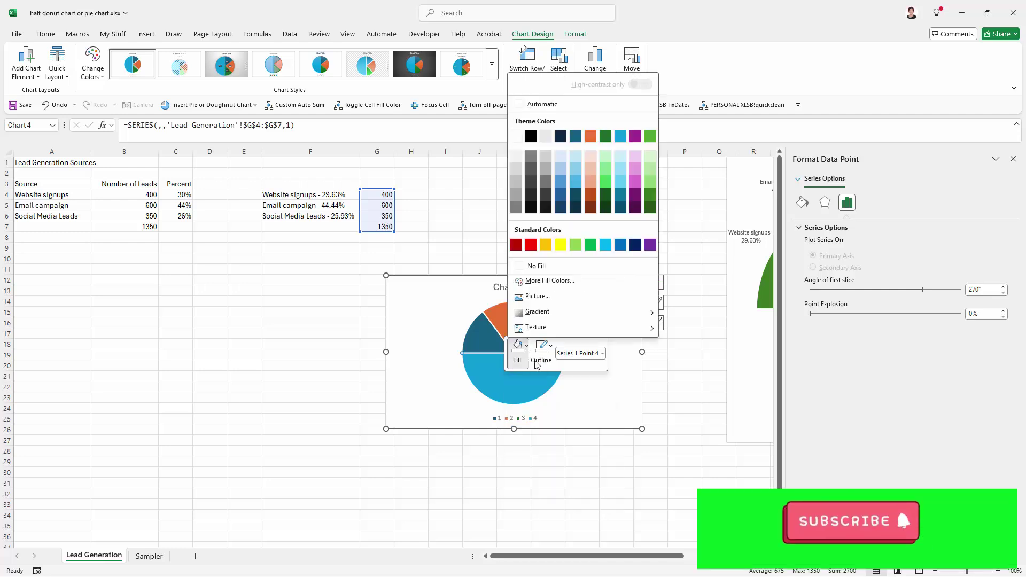
{"action": "left_click", "coordinate": [536, 266]}
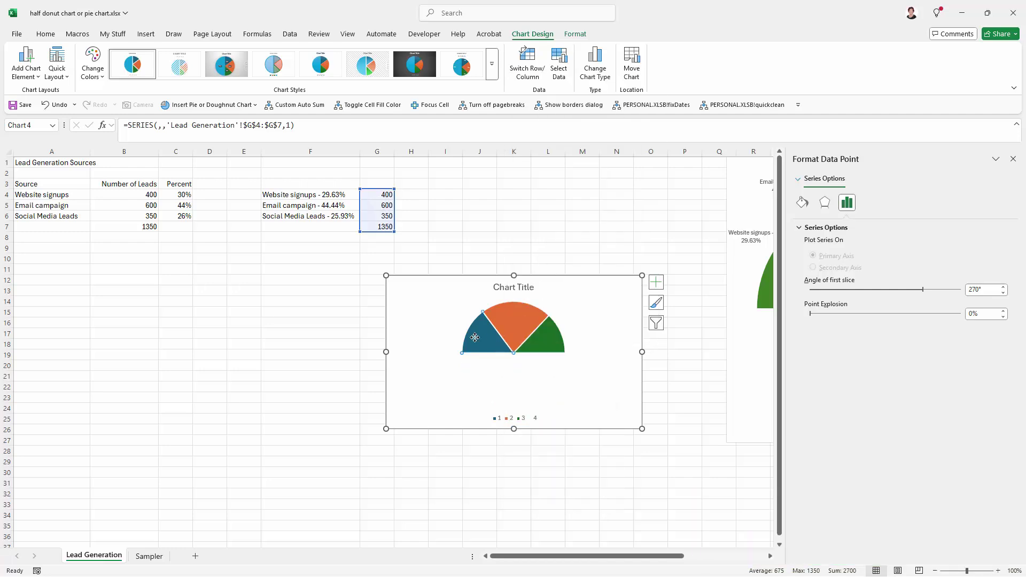
Step: Enlarge the pie chart and delete its legend
{"action": "left_click", "coordinate": [540, 334]}
{"action": "left_click_drag", "start_coordinate": [642, 429], "coordinate": [687, 466]}
{"action": "left_click", "coordinate": [539, 459]}
{"action": "key", "text": "Delete"}
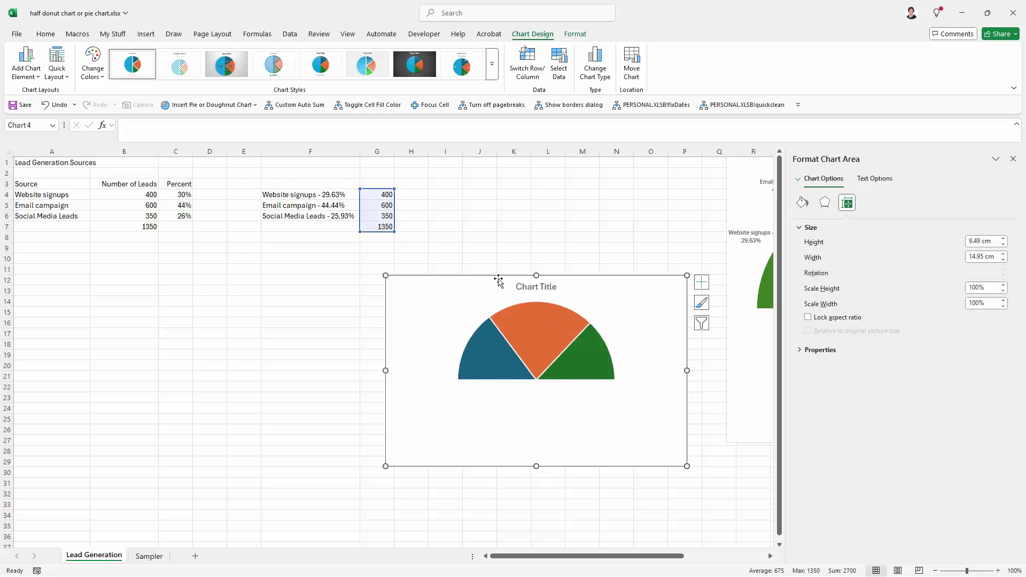
Step: Set the half pie's category (horizontal axis) labels to the range F4:F7
{"action": "left_click", "coordinate": [559, 60]}
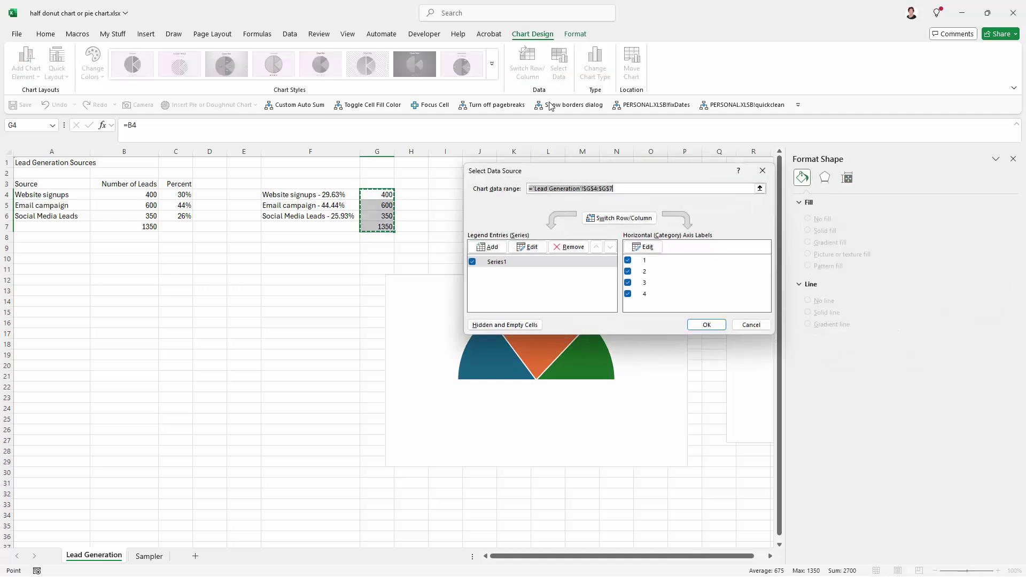
{"action": "left_click", "coordinate": [647, 246]}
{"action": "left_click_drag", "start_coordinate": [314, 195], "coordinate": [312, 225]}
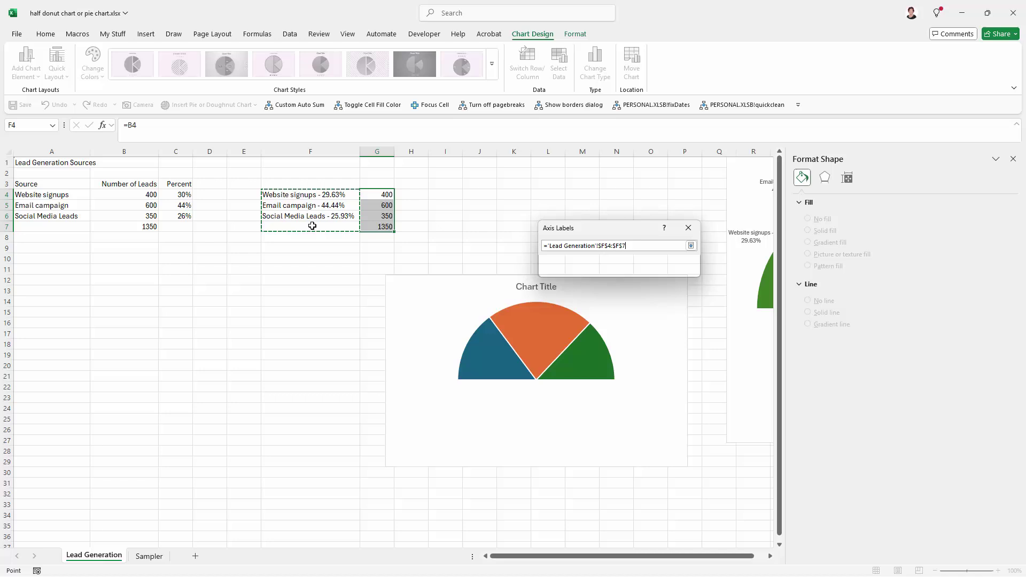
{"action": "left_click", "coordinate": [633, 268]}
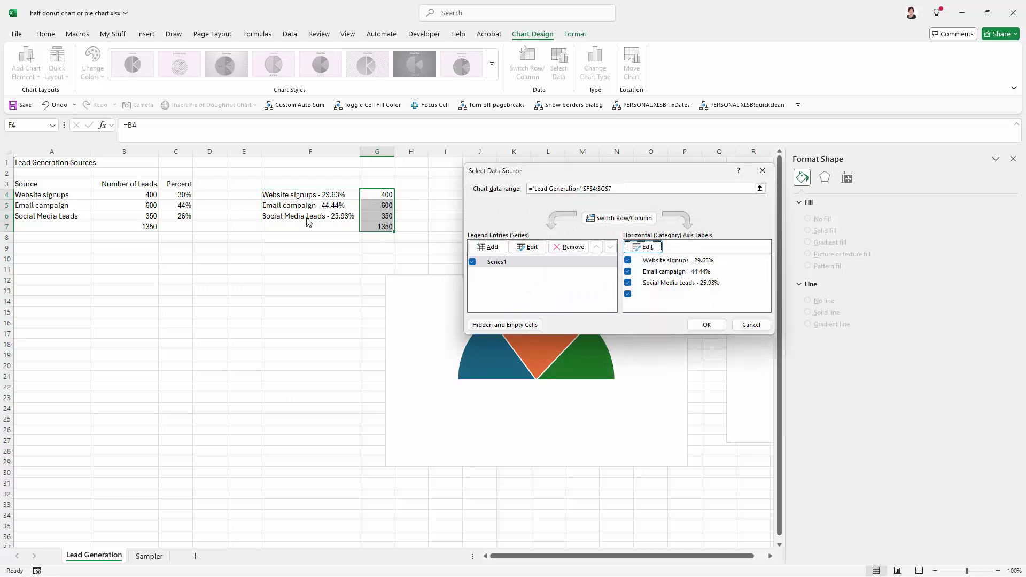
{"action": "left_click", "coordinate": [707, 324]}
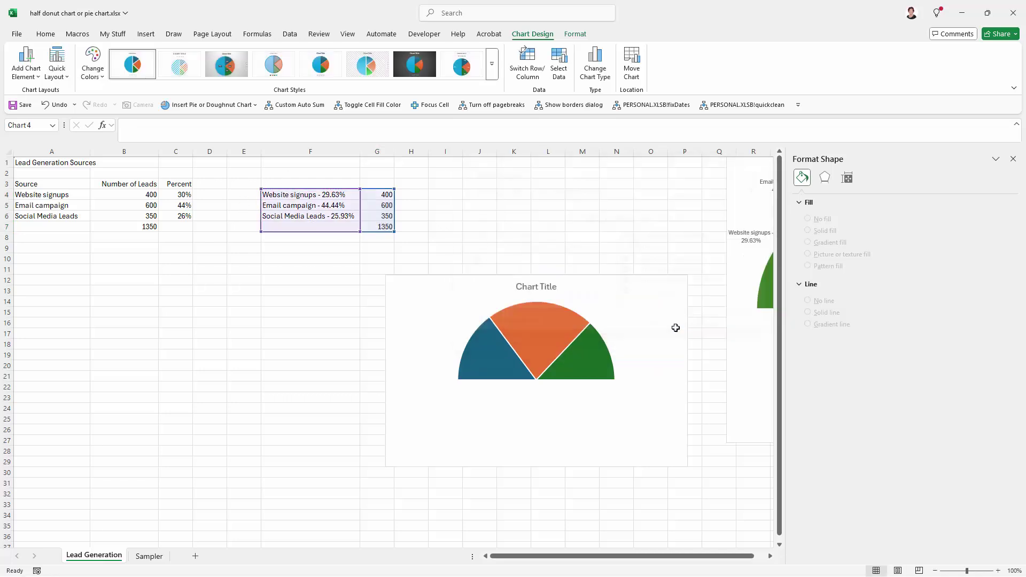
Step: Add data labels to the half pie showing Category Name instead of Value
{"action": "left_click", "coordinate": [702, 290]}
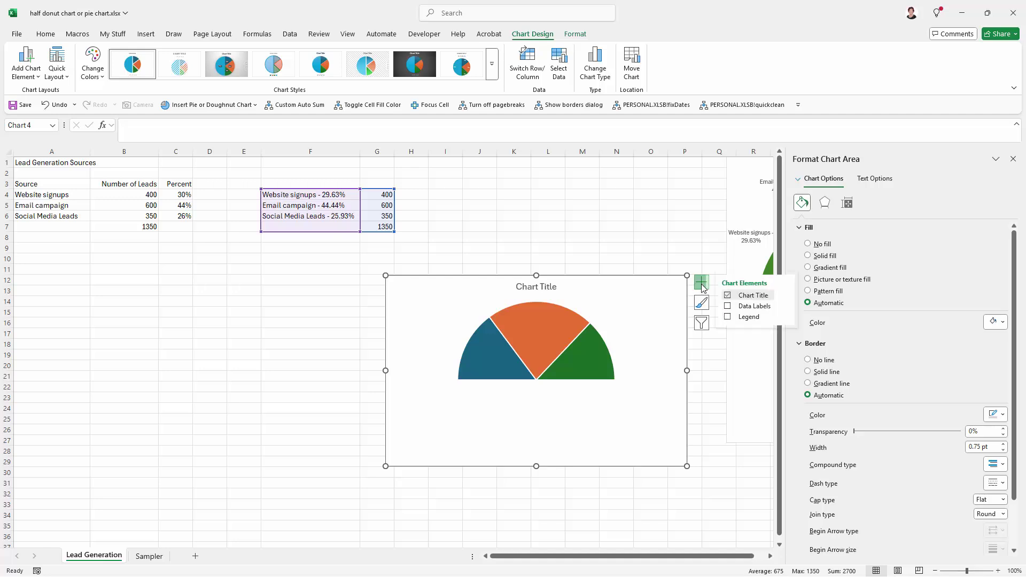
{"action": "left_click", "coordinate": [752, 309]}
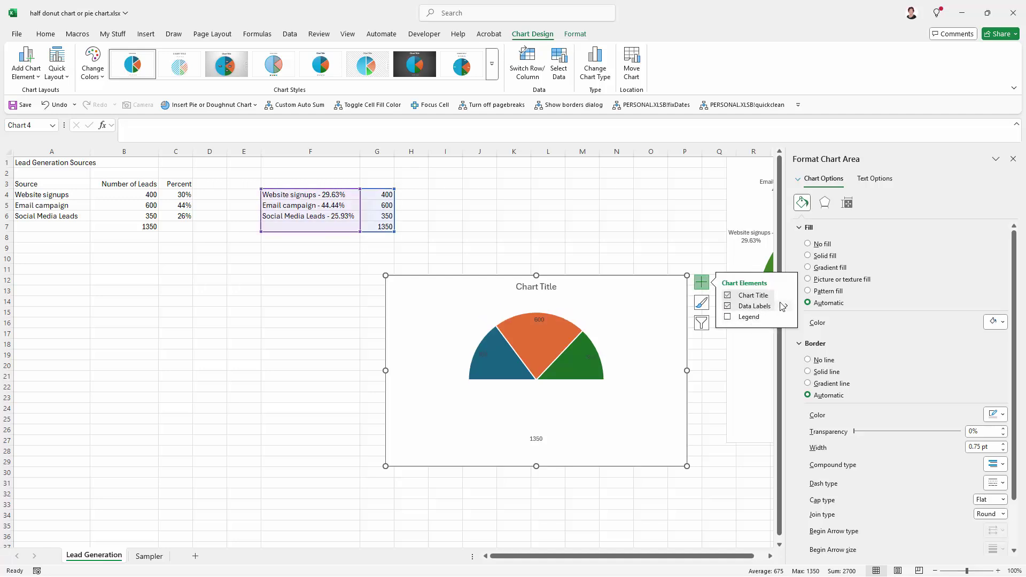
{"action": "left_click", "coordinate": [786, 306]}
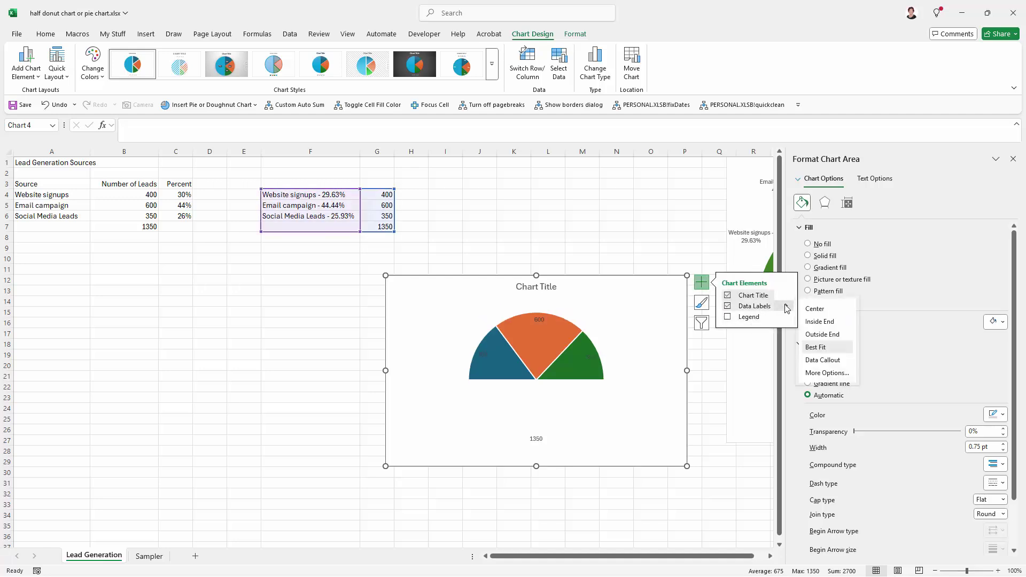
{"action": "left_click", "coordinate": [821, 373]}
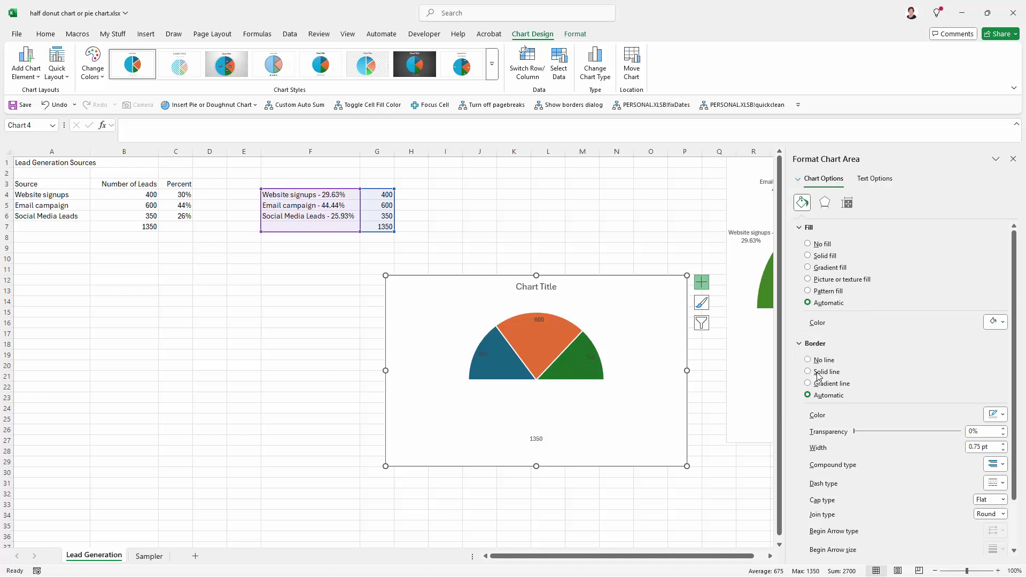
{"action": "left_click", "coordinate": [847, 204]}
{"action": "left_click", "coordinate": [868, 203]}
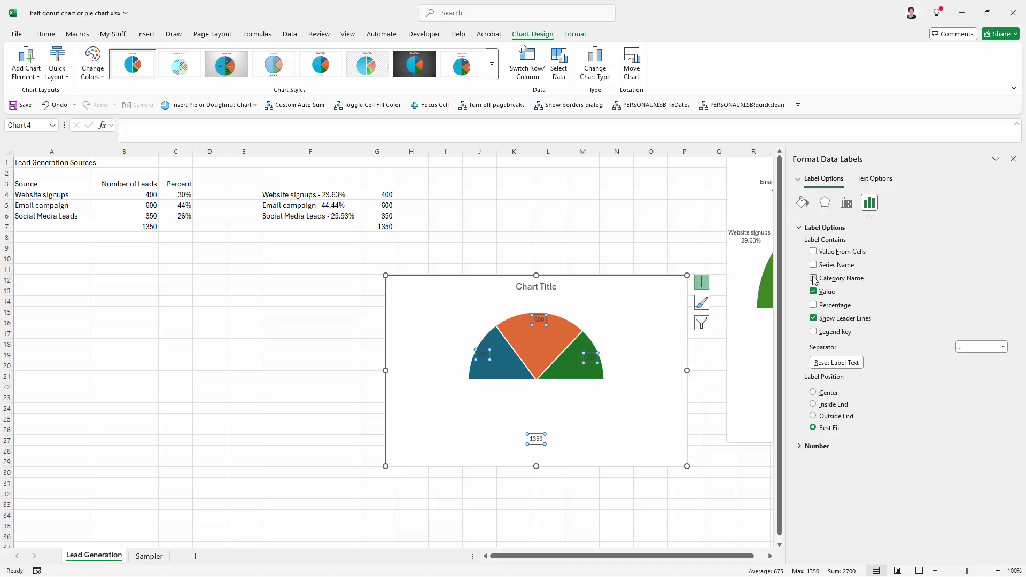
{"action": "left_click", "coordinate": [814, 278]}
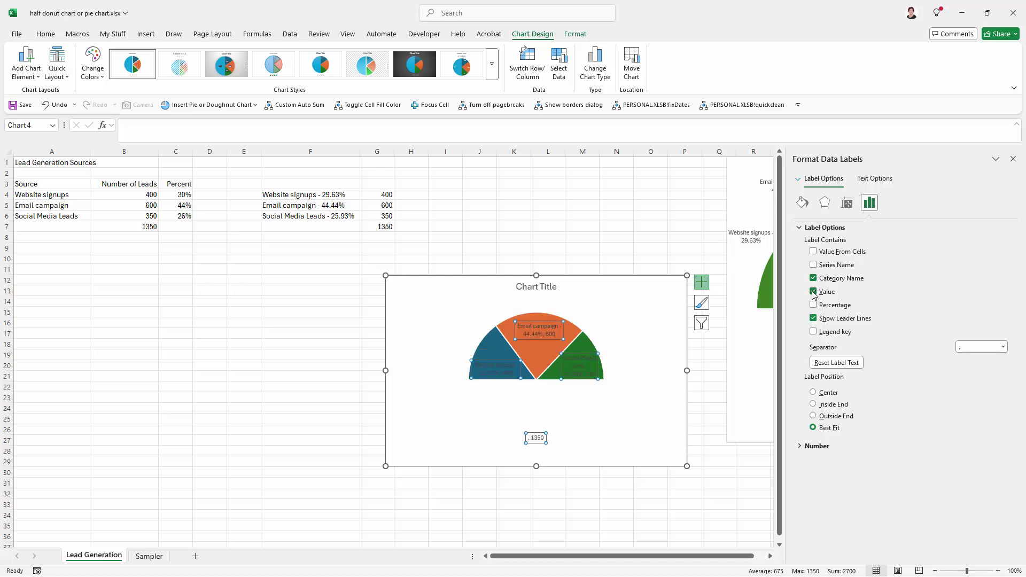
{"action": "left_click", "coordinate": [813, 292]}
Step: Drag the Email campaign, Social Media Leads and Website signups labels outside the pie
{"action": "left_click", "coordinate": [539, 331]}
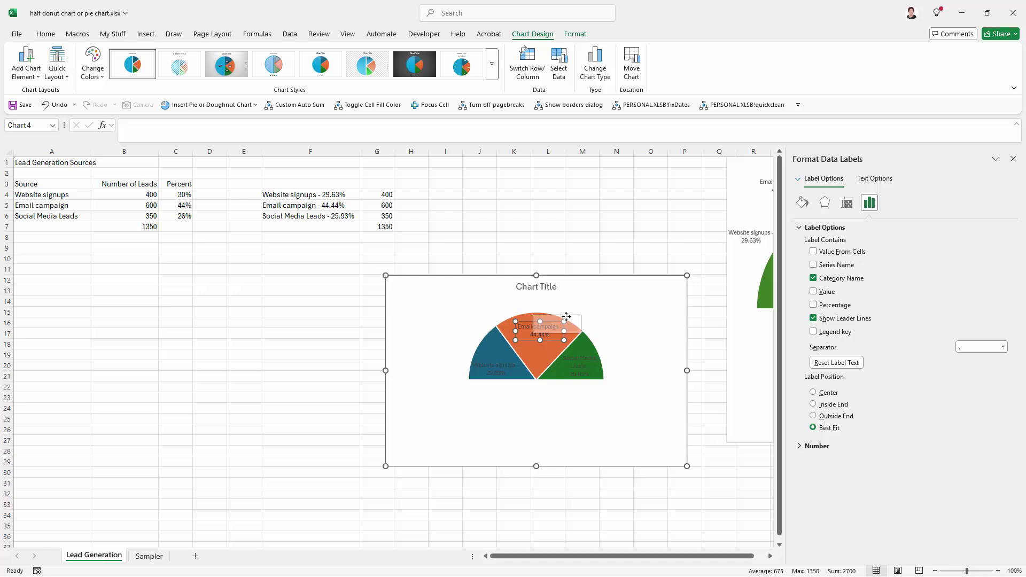
{"action": "left_click_drag", "start_coordinate": [537, 328], "coordinate": [591, 303]}
{"action": "left_click", "coordinate": [593, 360]}
{"action": "left_click_drag", "start_coordinate": [594, 359], "coordinate": [654, 350]}
{"action": "left_click", "coordinate": [513, 361]}
{"action": "left_click_drag", "start_coordinate": [513, 360], "coordinate": [412, 342]}
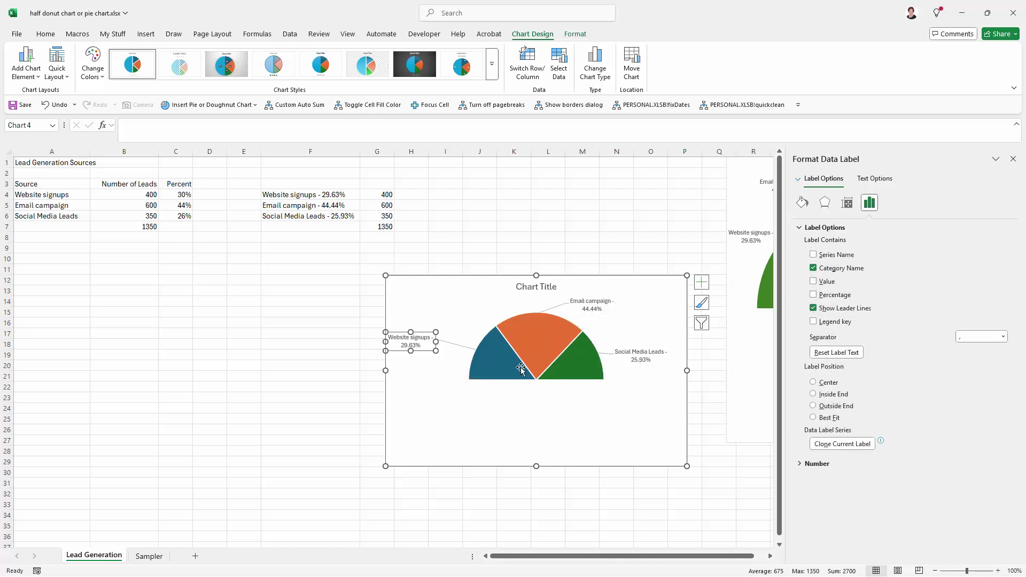
Step: Link the half pie's title to cell A1 with =A1 so it reads 'Lead Generation Sources'
{"action": "left_click", "coordinate": [527, 290]}
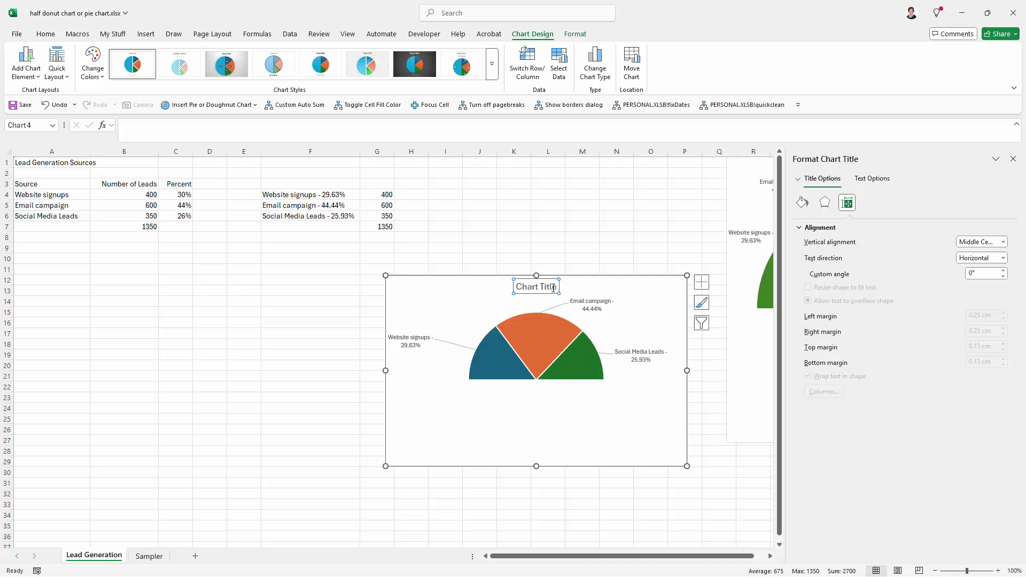
{"action": "left_click", "coordinate": [148, 133]}
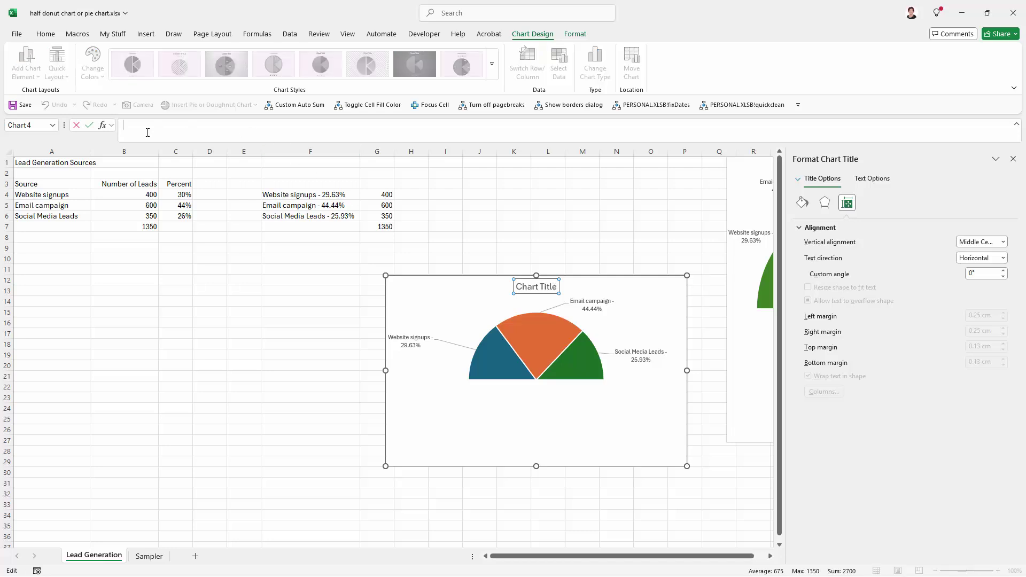
{"action": "type", "text": "="}
{"action": "left_click", "coordinate": [80, 162]}
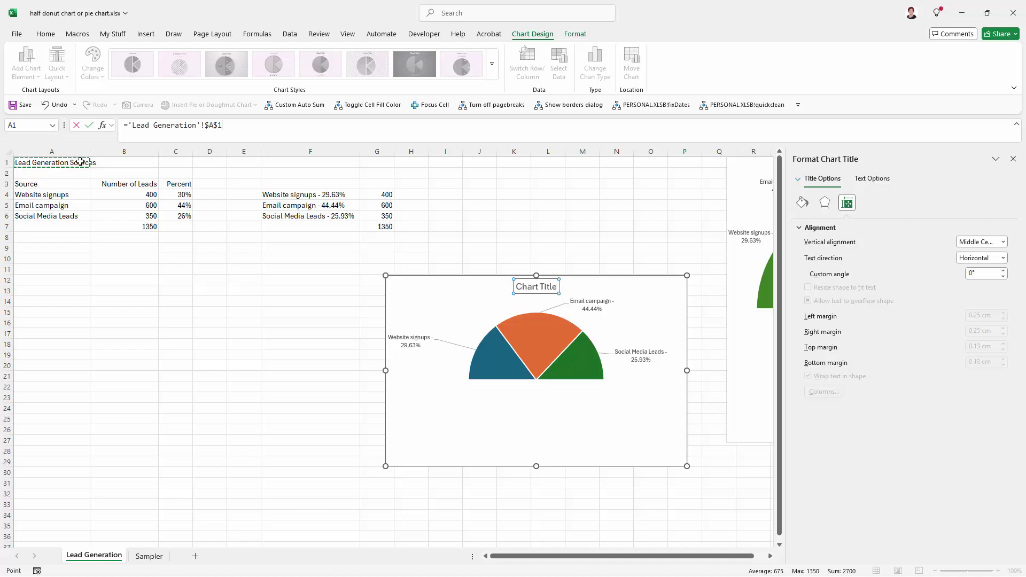
{"action": "key", "text": "Return"}
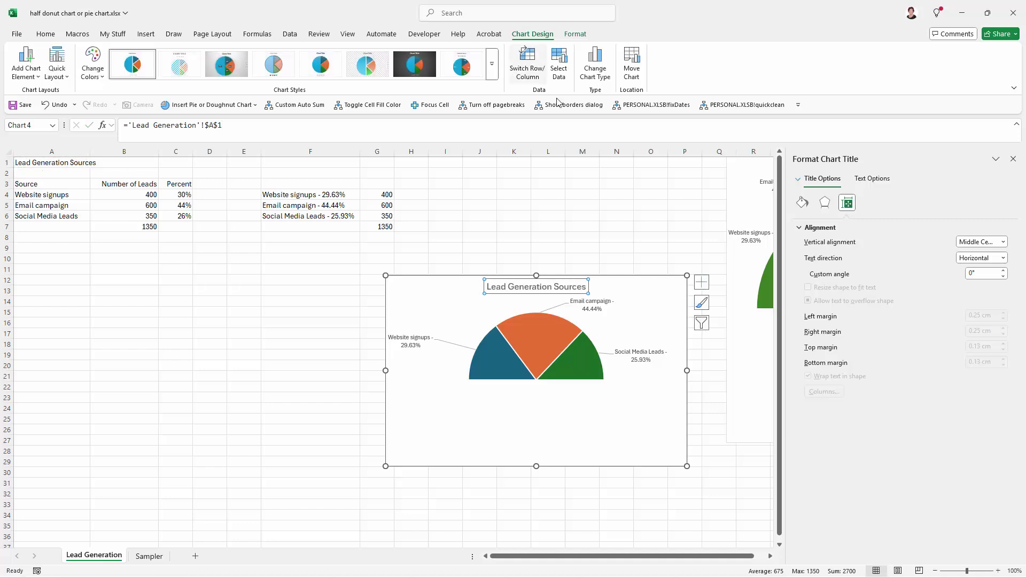
Step: Turn on Show data in hidden rows and columns for the half pie, then select columns F:G
{"action": "left_click", "coordinate": [1012, 158]}
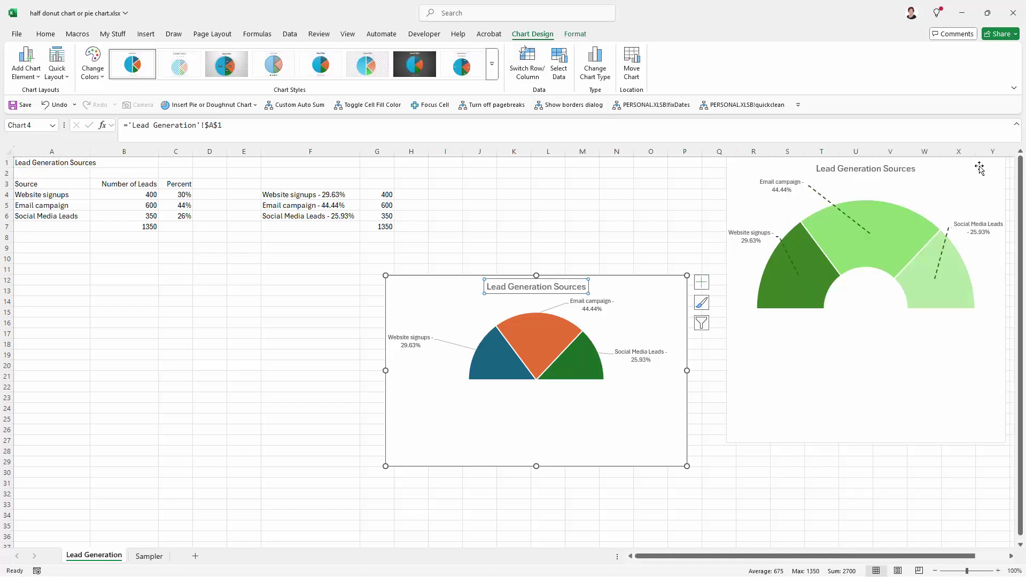
{"action": "left_click", "coordinate": [537, 412]}
{"action": "left_click", "coordinate": [404, 408]}
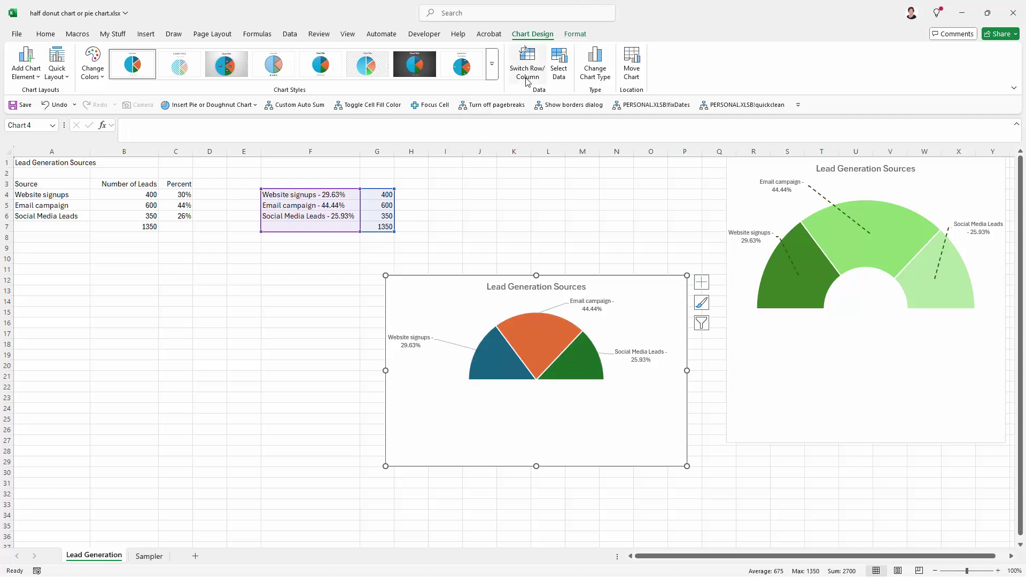
{"action": "left_click", "coordinate": [559, 67]}
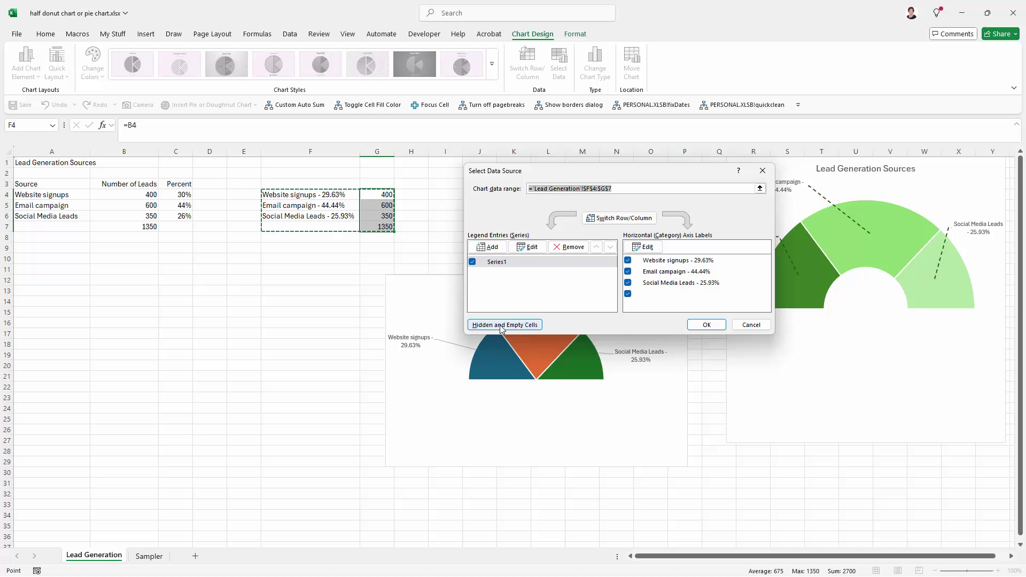
{"action": "left_click", "coordinate": [501, 328]}
{"action": "left_click", "coordinate": [546, 270]}
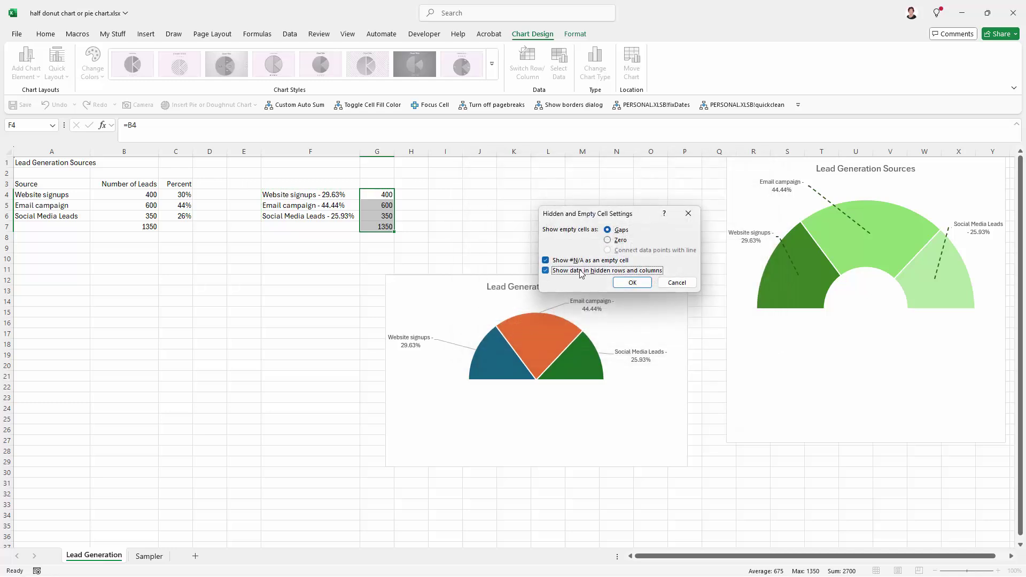
{"action": "left_click", "coordinate": [632, 283]}
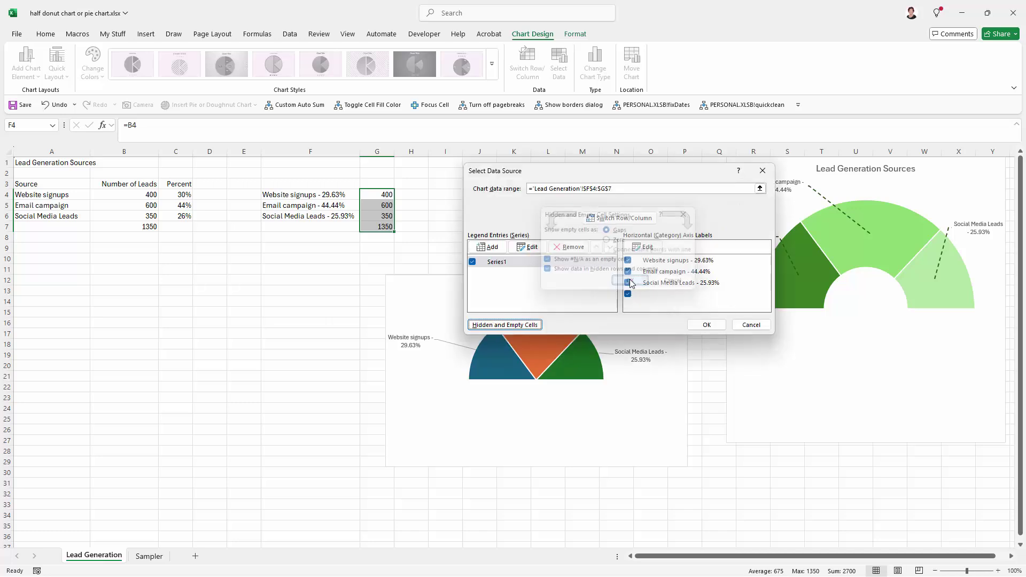
{"action": "left_click", "coordinate": [700, 327]}
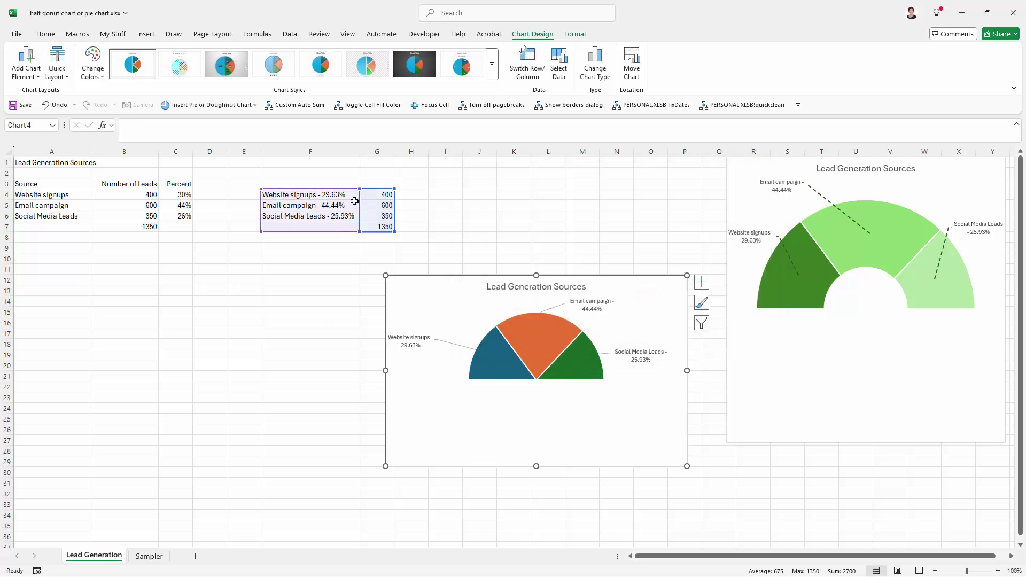
{"action": "left_click_drag", "start_coordinate": [332, 151], "coordinate": [383, 152]}
Step: Hide columns F and G and move the half pie up beside the green half donut
{"action": "right_click", "coordinate": [383, 152]}
{"action": "left_click", "coordinate": [422, 332]}
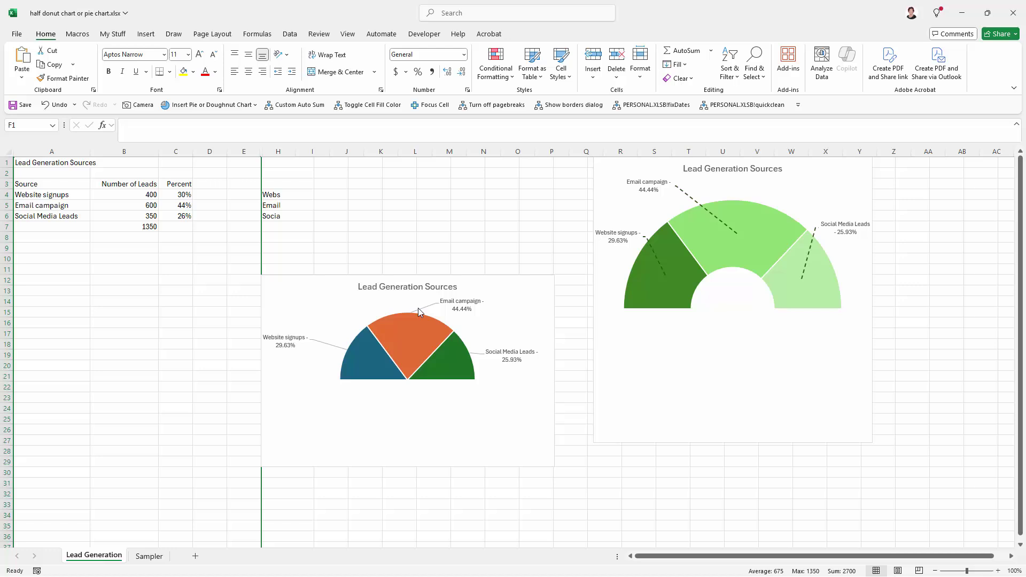
{"action": "left_click_drag", "start_coordinate": [497, 271], "coordinate": [518, 194]}
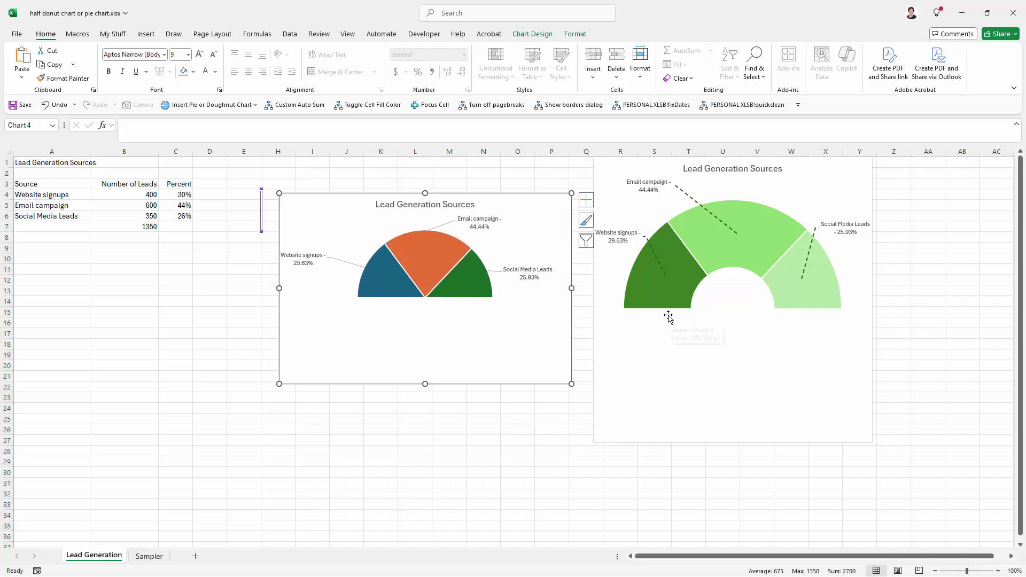
{"action": "mouse_move", "coordinate": [669, 321]}
{"action": "left_click", "coordinate": [526, 415]}
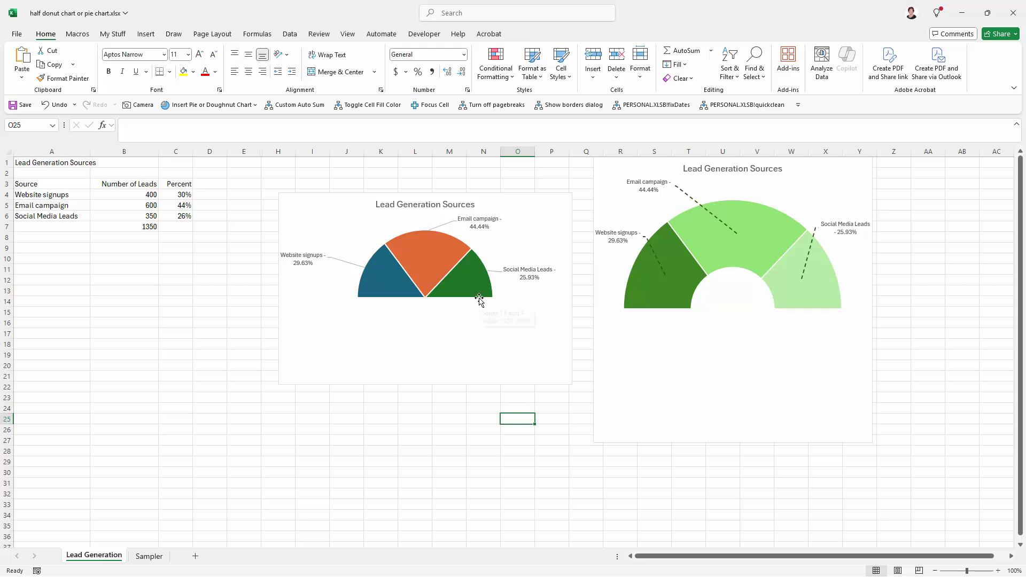
{"action": "mouse_move", "coordinate": [480, 301]}
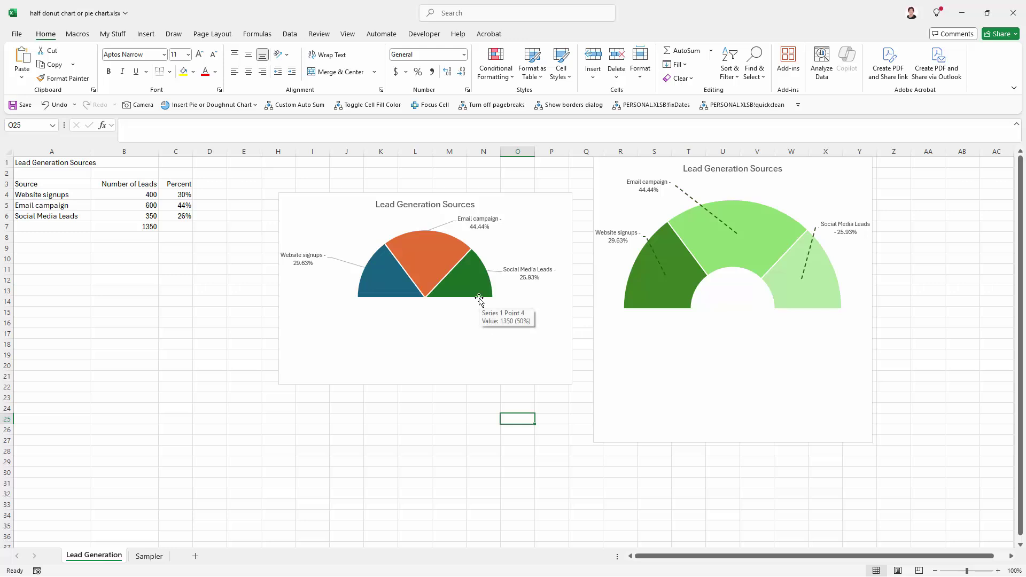